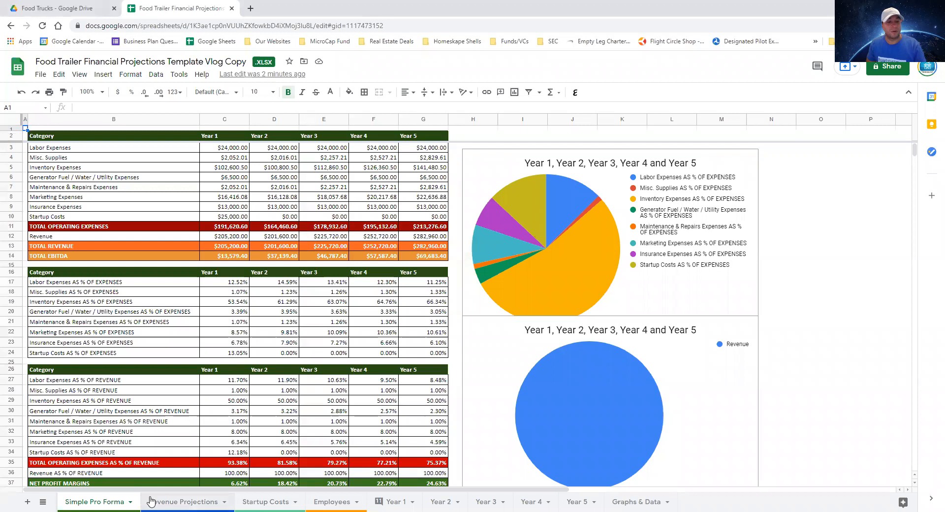
# Review the Startup Costs, Employees, Year 1 to Year 5, Graphs & Data and Revenue Projections sheets, ending on Startup Costs
pyautogui.click(258, 501)
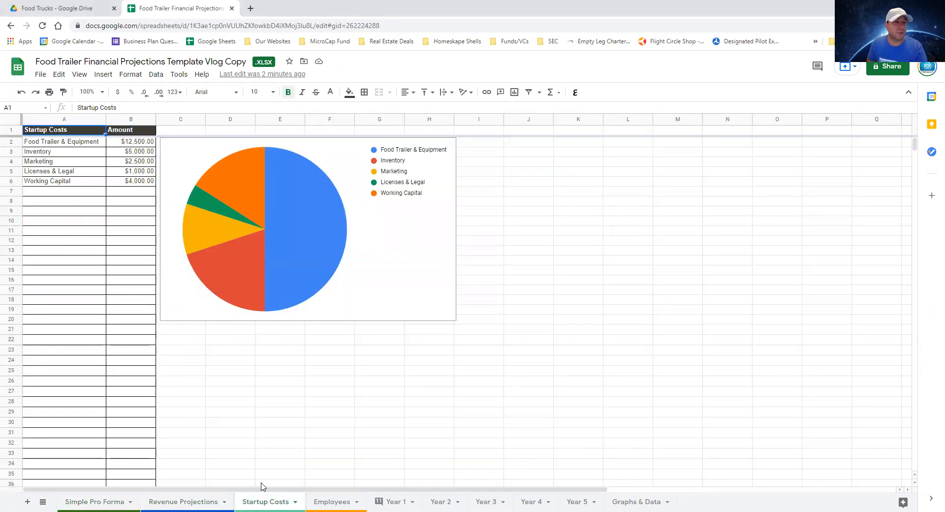
pyautogui.click(339, 500)
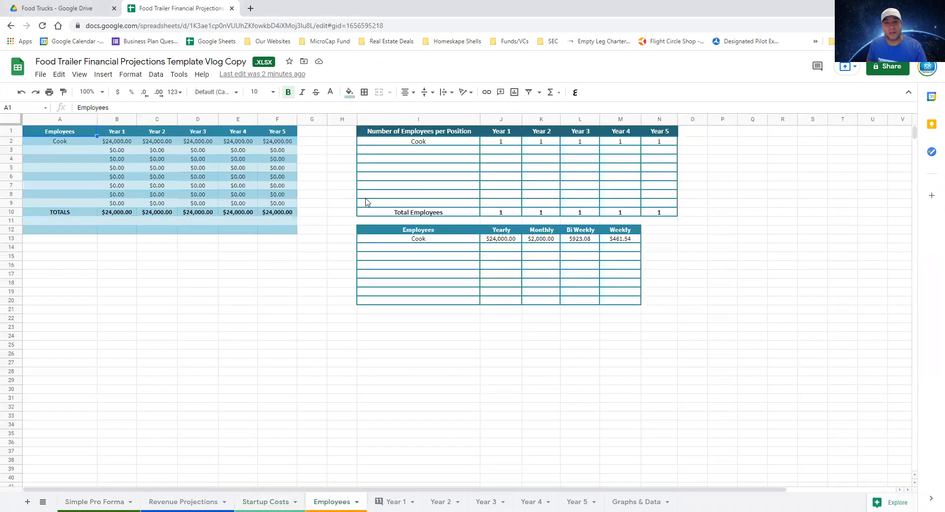
pyautogui.click(407, 500)
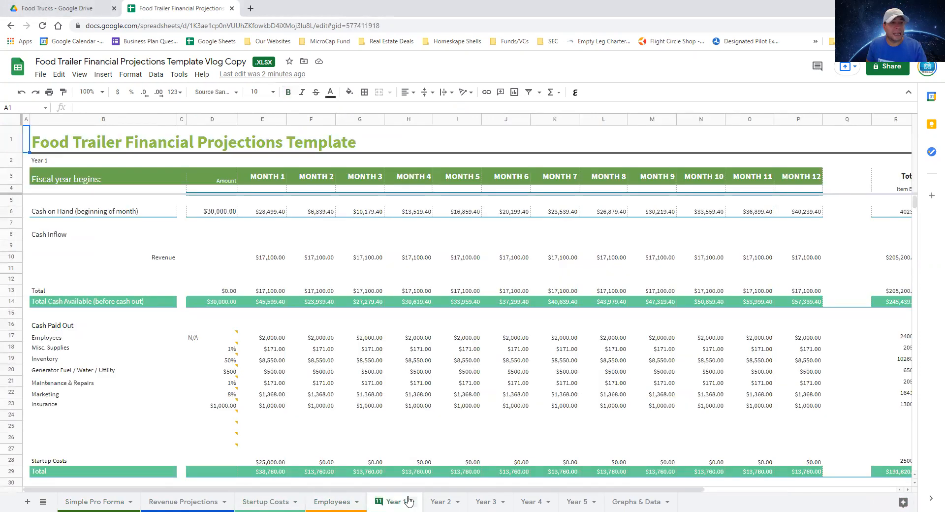
pyautogui.scroll(-3, 447, 398)
pyautogui.scroll(3, 438, 401)
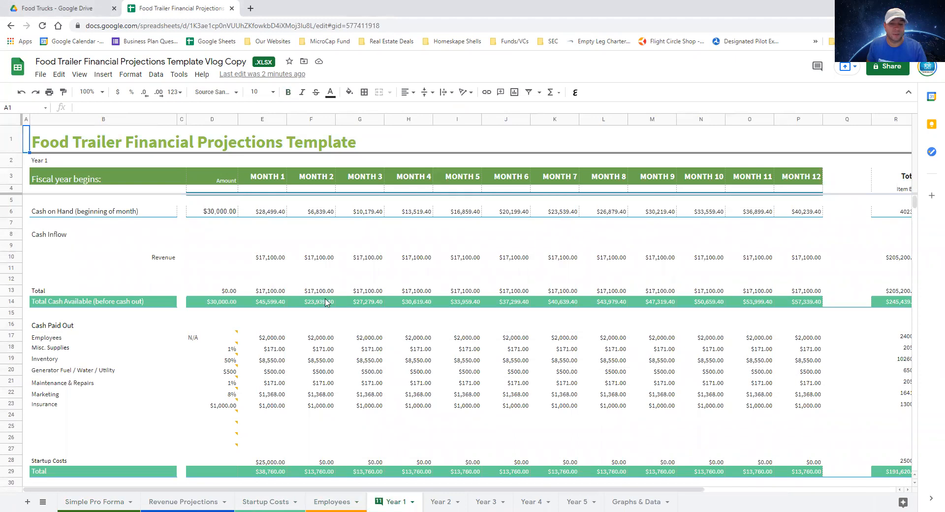
pyautogui.click(443, 501)
pyautogui.click(486, 501)
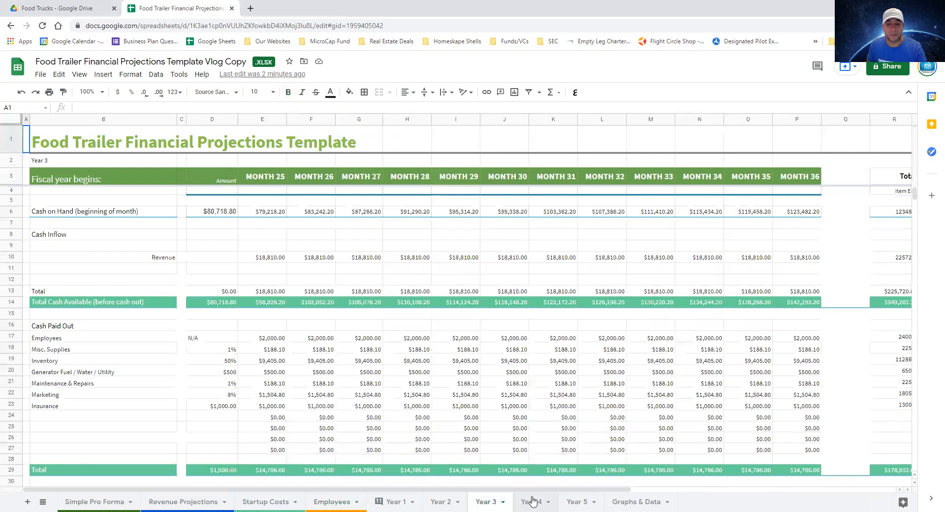
pyautogui.click(531, 501)
pyautogui.click(577, 501)
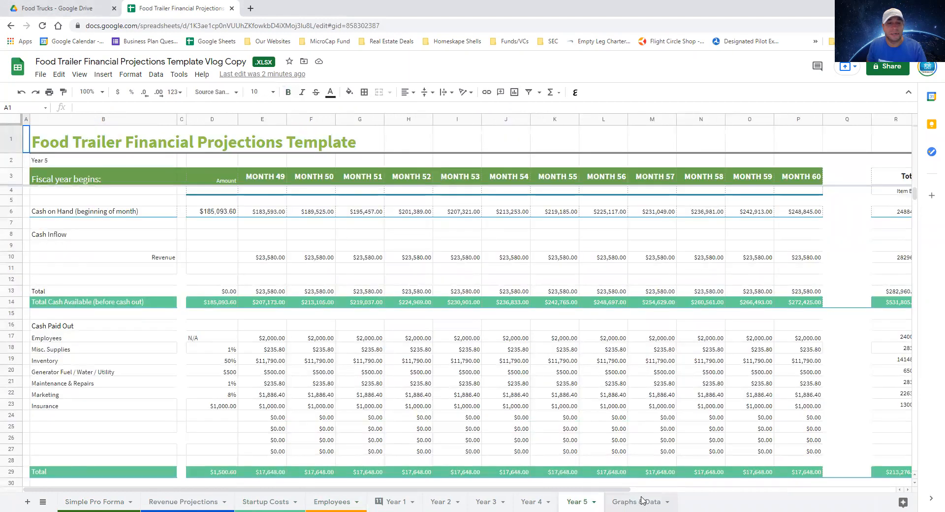
pyautogui.click(642, 500)
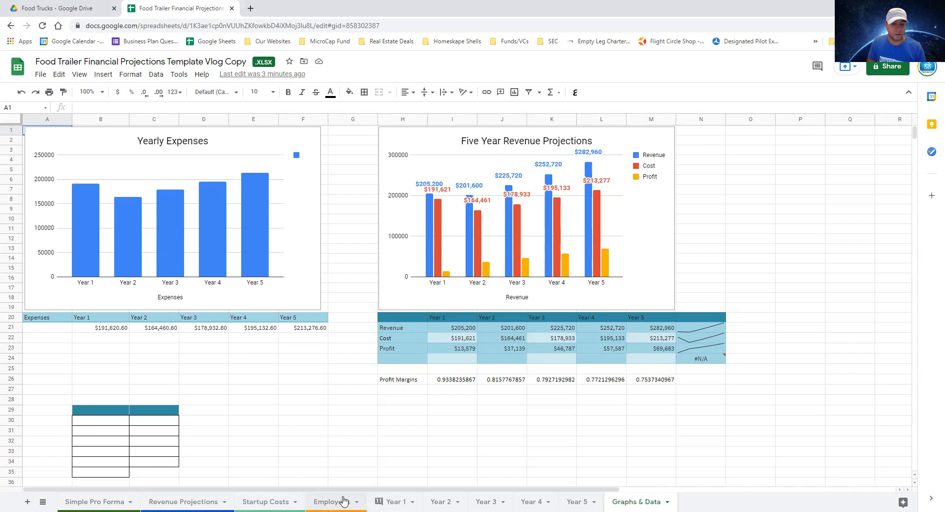
pyautogui.click(201, 501)
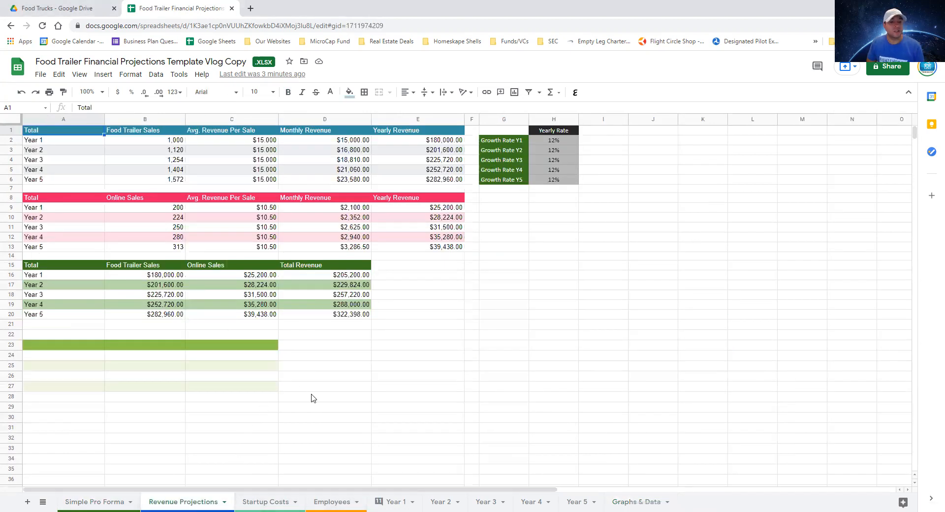
pyautogui.click(268, 500)
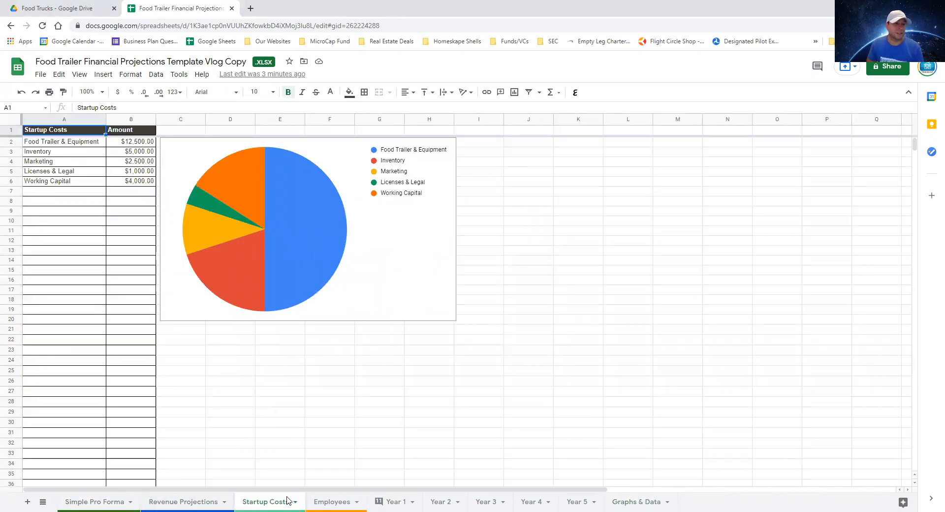
pyautogui.click(144, 202)
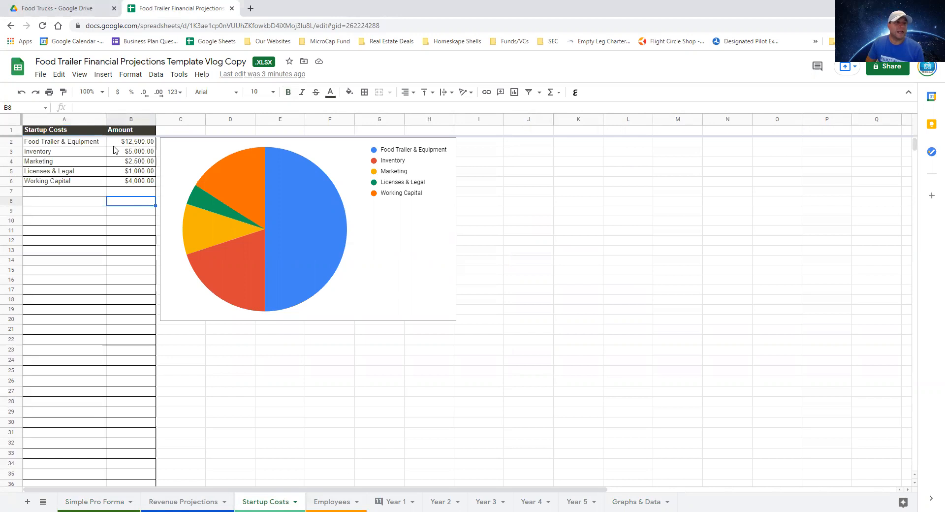
# Try Food Trailer & Equipment startup costs of $15,000 and $25,000
pyautogui.click(145, 144)
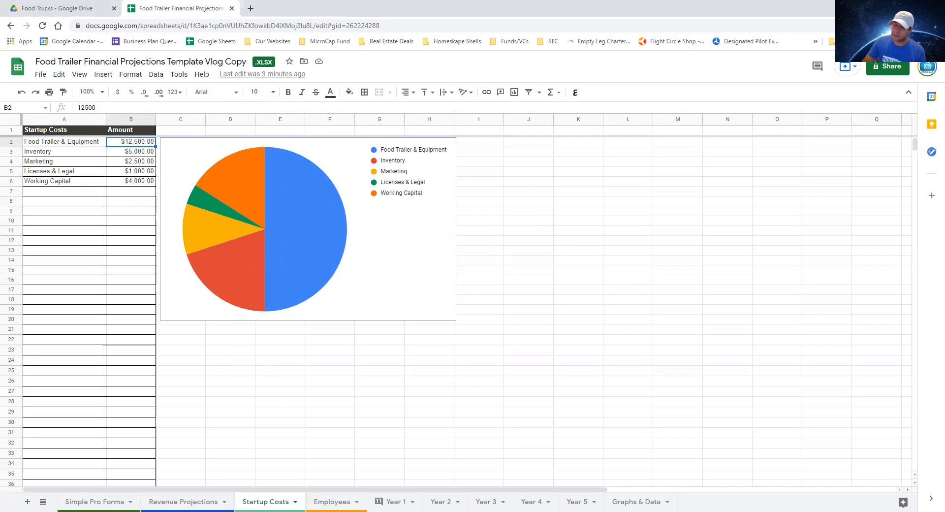
pyautogui.write('150')
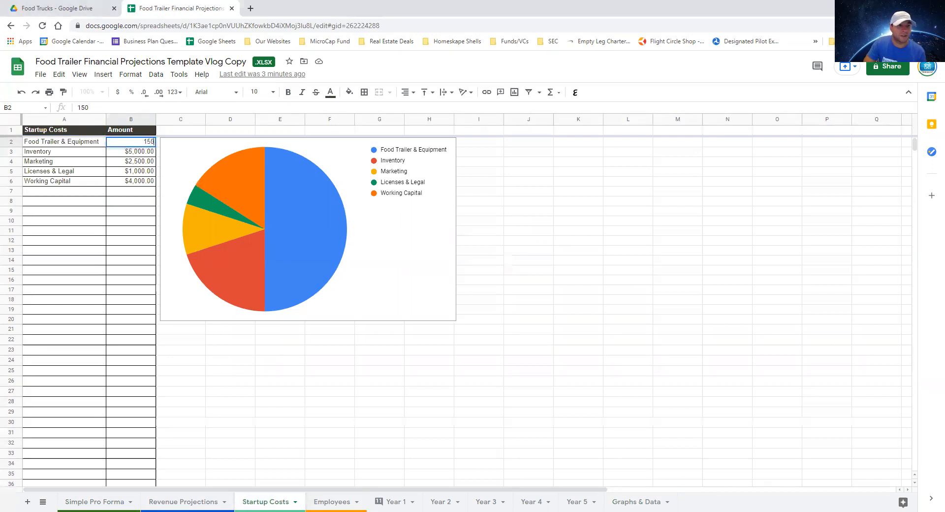
pyautogui.press('Return')
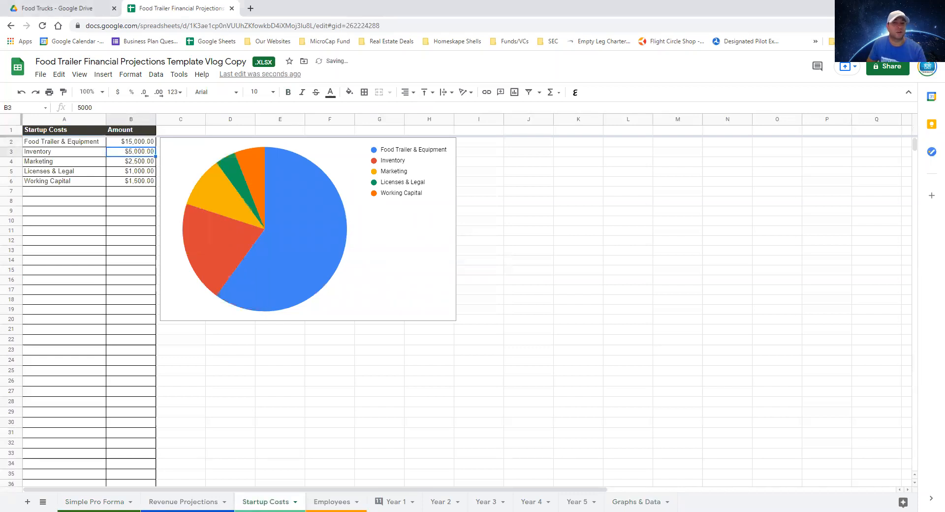
pyautogui.press('Up')
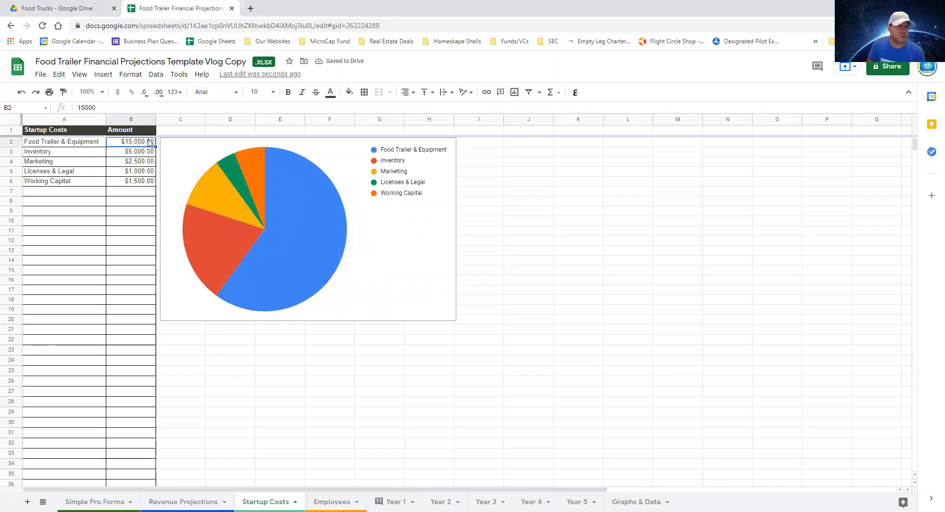
pyautogui.write('25000')
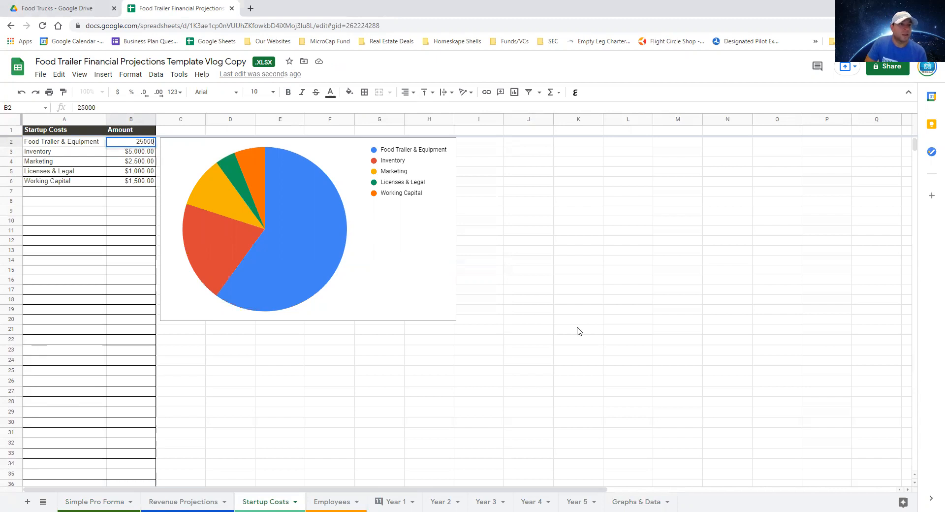
pyautogui.press('Return')
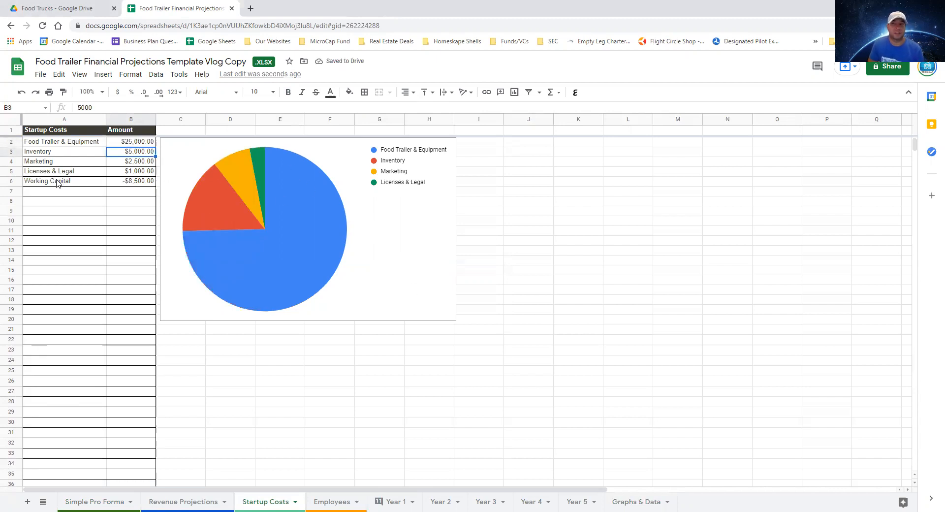
# Set the Food Trailer & Equipment startup cost to $7,500 and the Inventory cost to $1,500
pyautogui.click(144, 146)
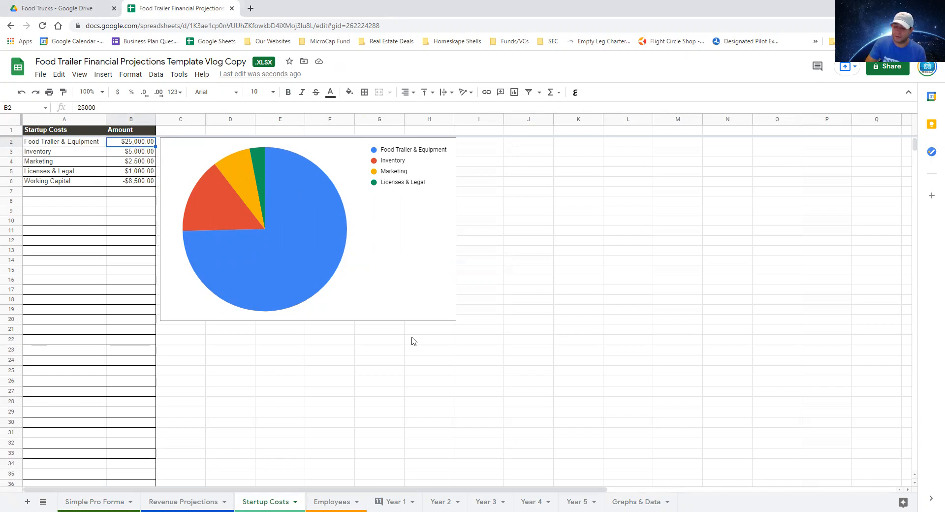
pyautogui.write('75')
pyautogui.press('Return')
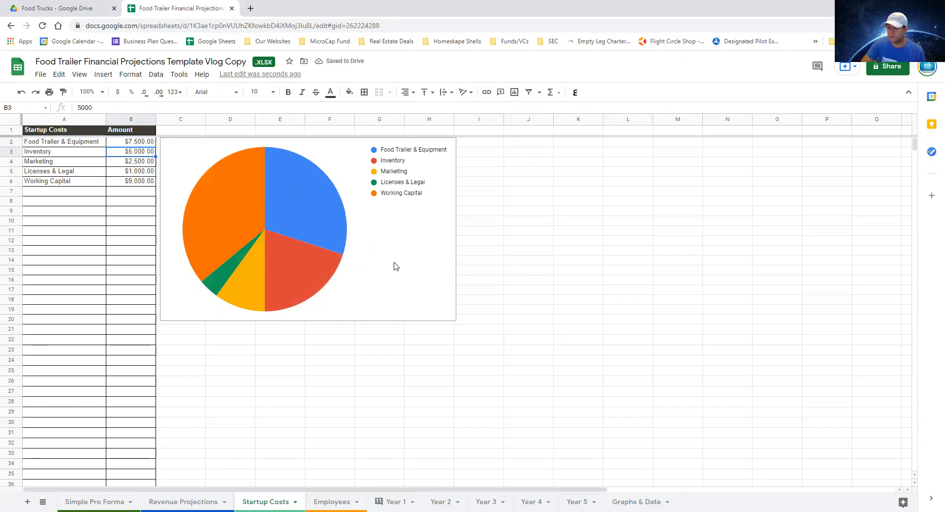
pyautogui.write('1500')
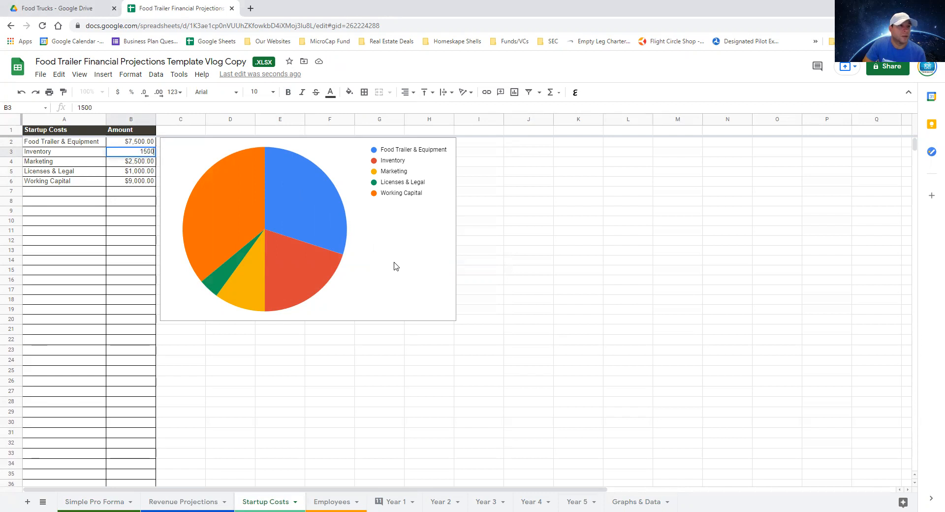
pyautogui.press('Return')
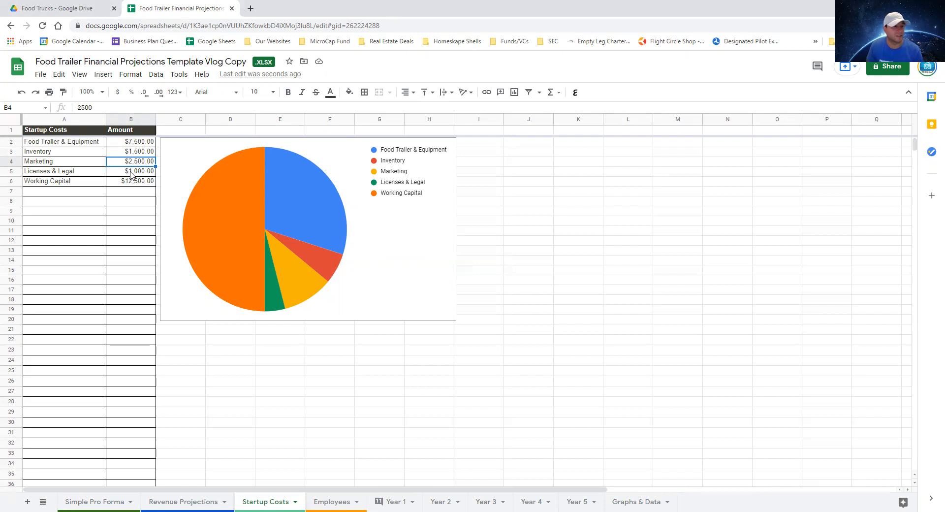
# Inspect the Marketing, Licenses & Legal, Working Capital and Food Trailer & Equipment entries in the startup costs table
pyautogui.click(84, 166)
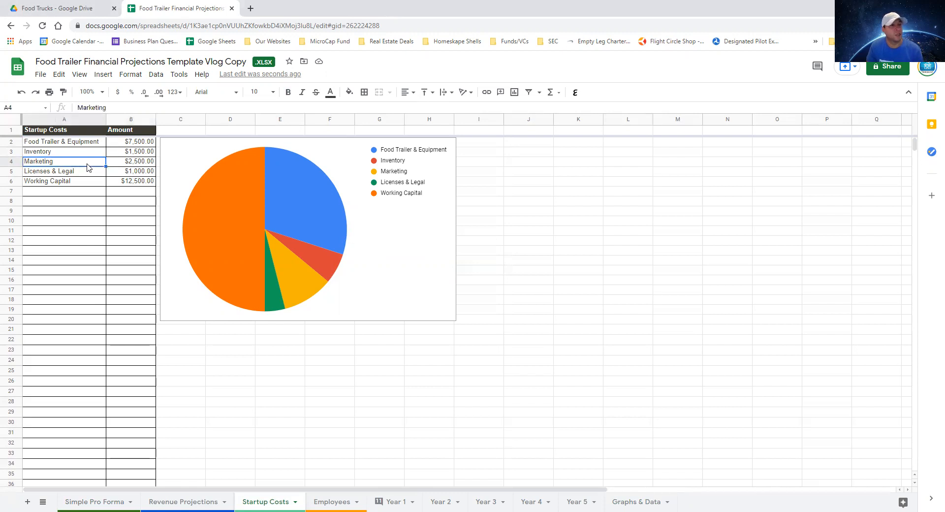
pyautogui.click(133, 164)
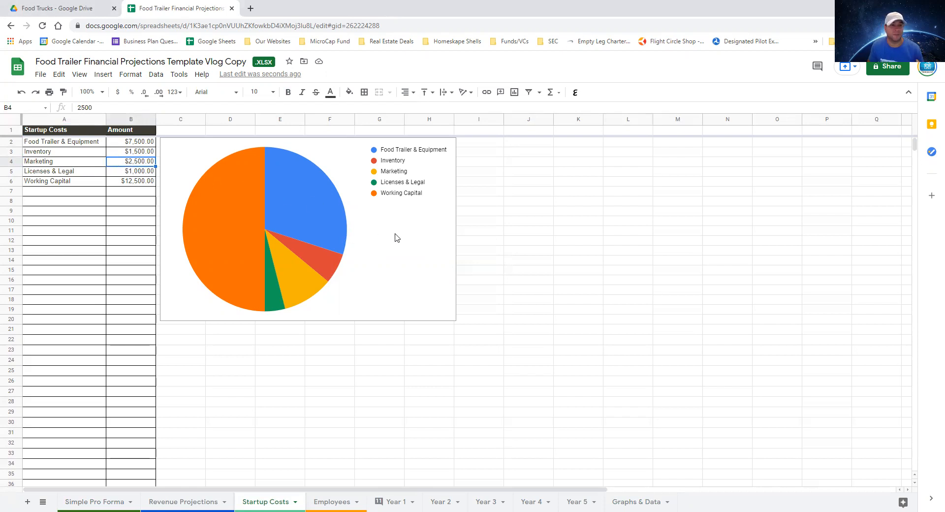
pyautogui.click(135, 174)
pyautogui.click(140, 184)
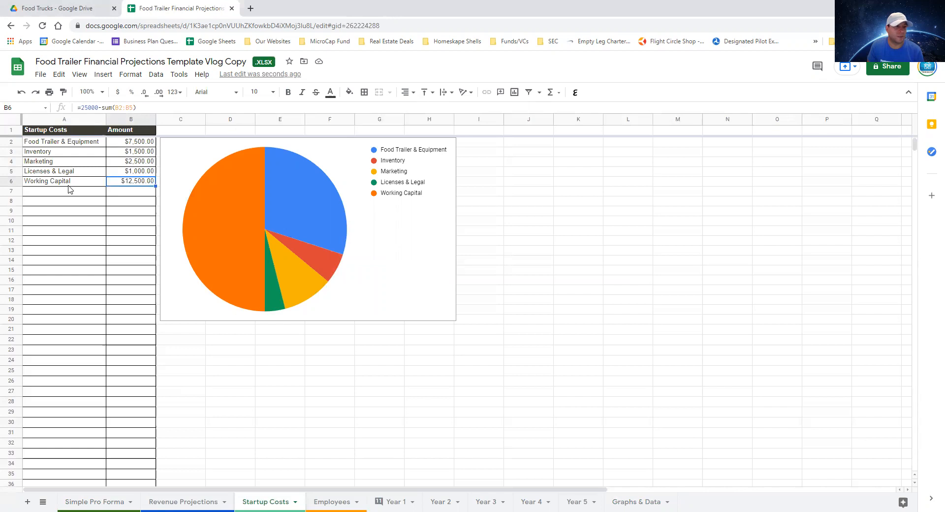
pyautogui.click(72, 202)
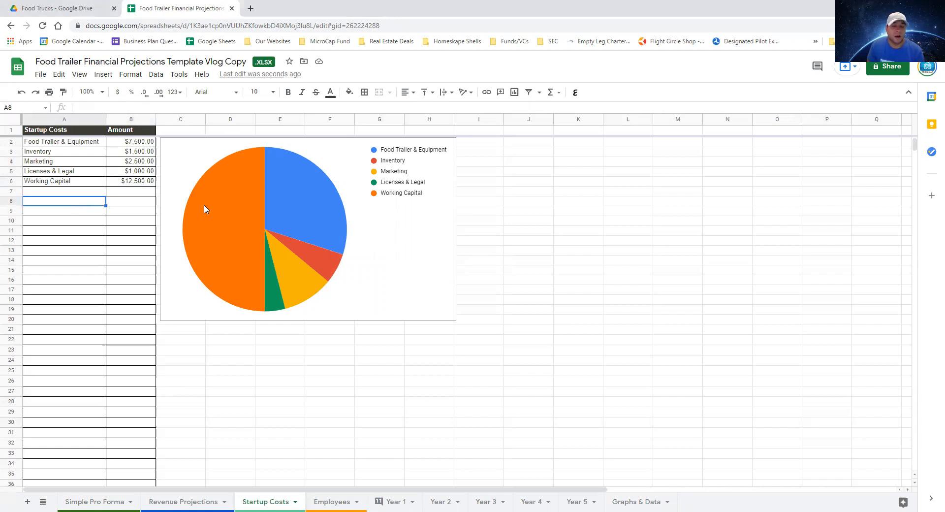
pyautogui.click(74, 162)
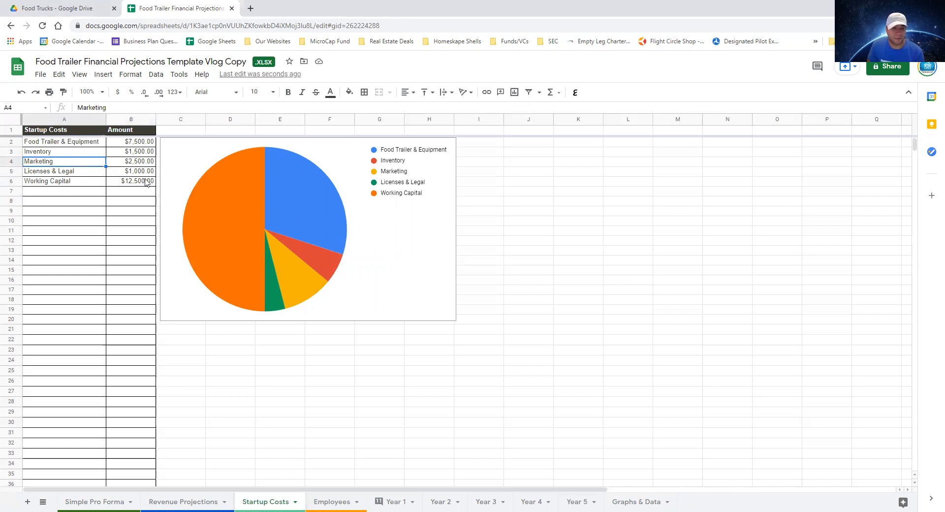
pyautogui.click(143, 142)
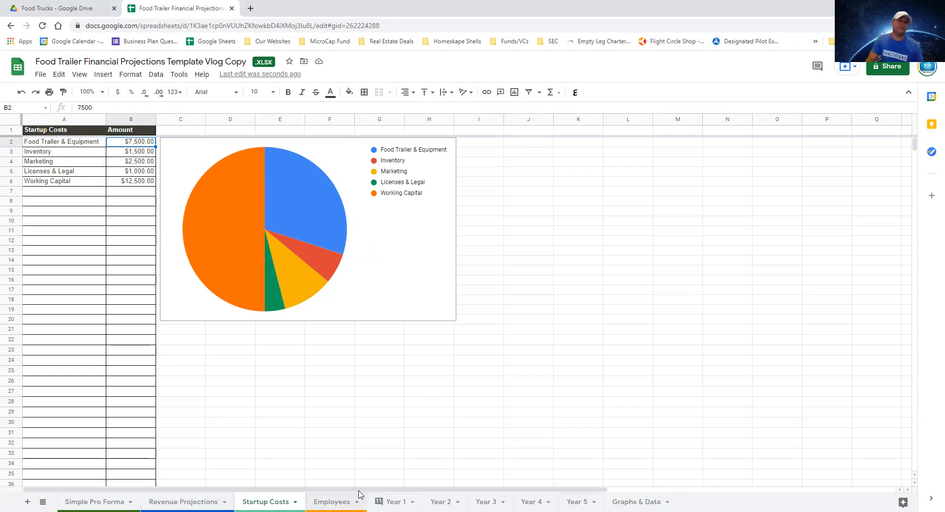
# Open the Revenue Projections sheet and examine Year 1 food trailer sales and the average revenue per sale for Years 1 to 4
pyautogui.click(205, 501)
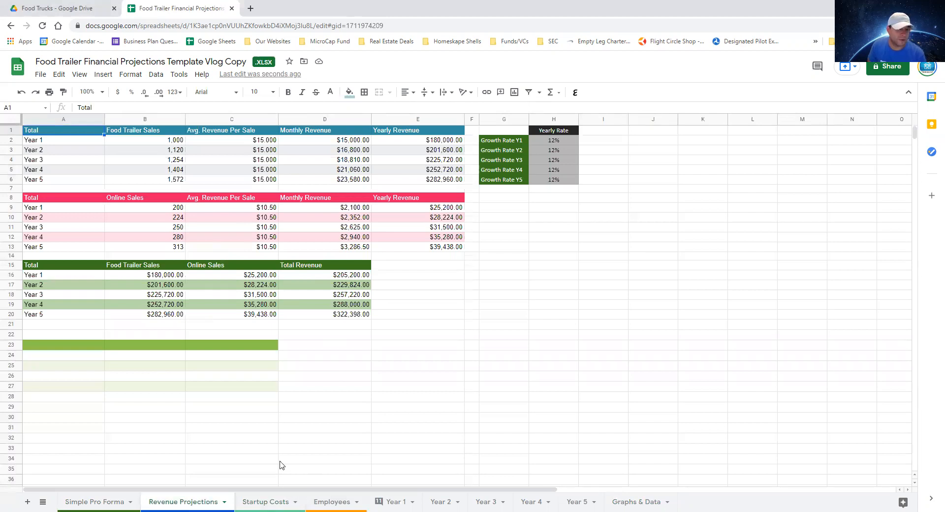
pyautogui.click(168, 143)
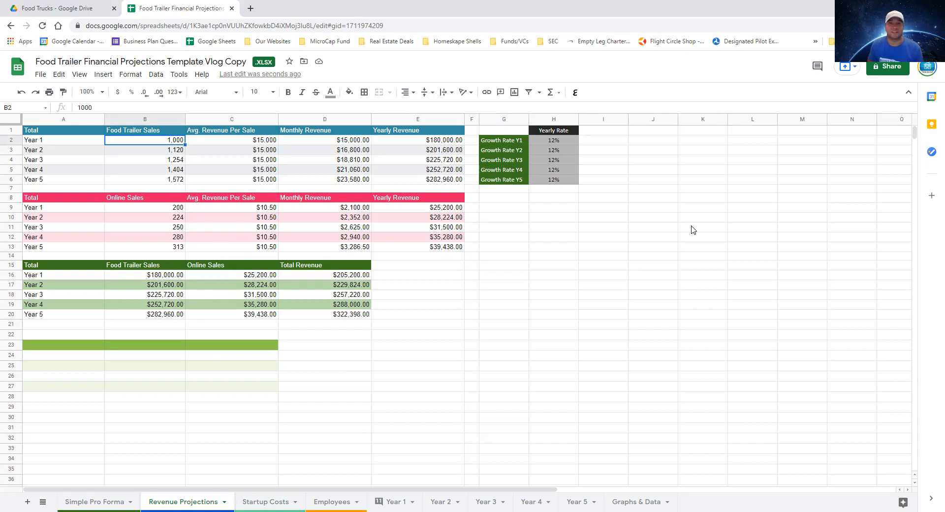
pyautogui.click(244, 142)
pyautogui.click(250, 151)
pyautogui.click(252, 160)
pyautogui.click(239, 170)
# Try $11 and $50 as the Year 1 average revenue per food trailer sale
pyautogui.click(256, 142)
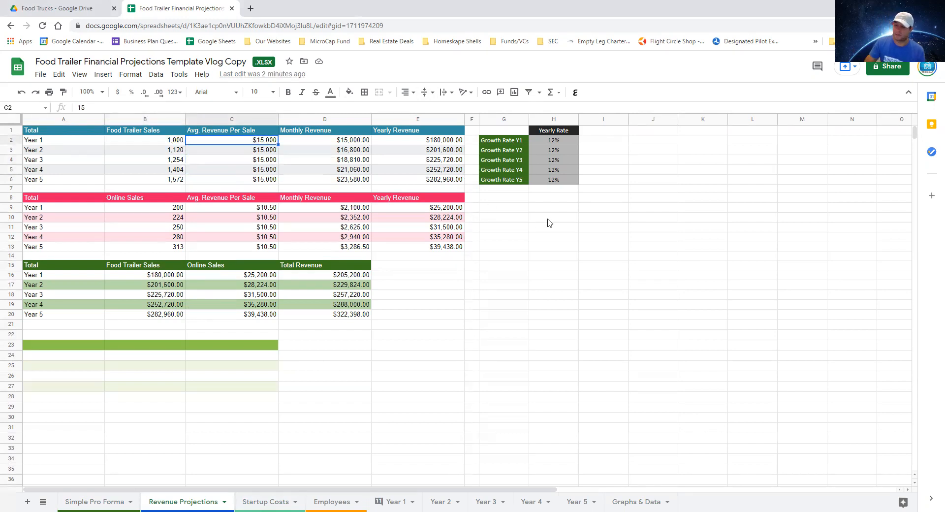
pyautogui.write('11')
pyautogui.press('Return')
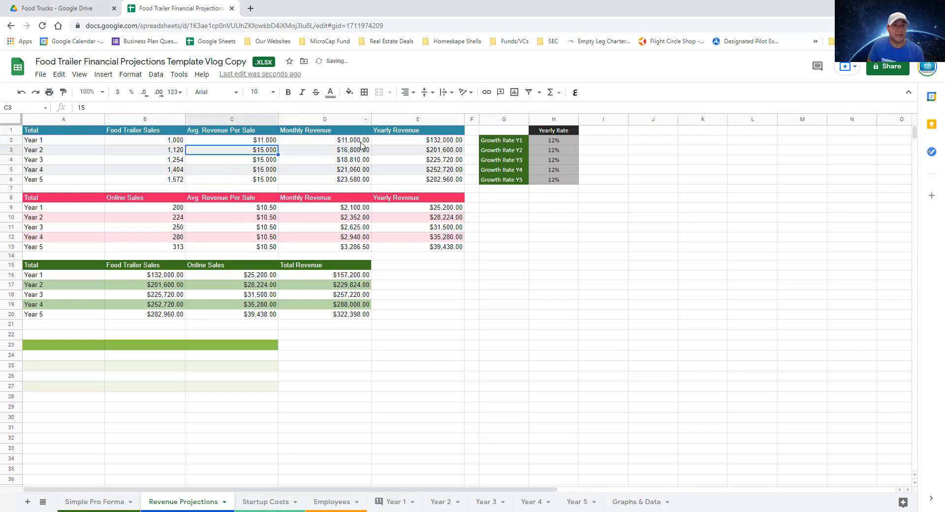
pyautogui.press('Up')
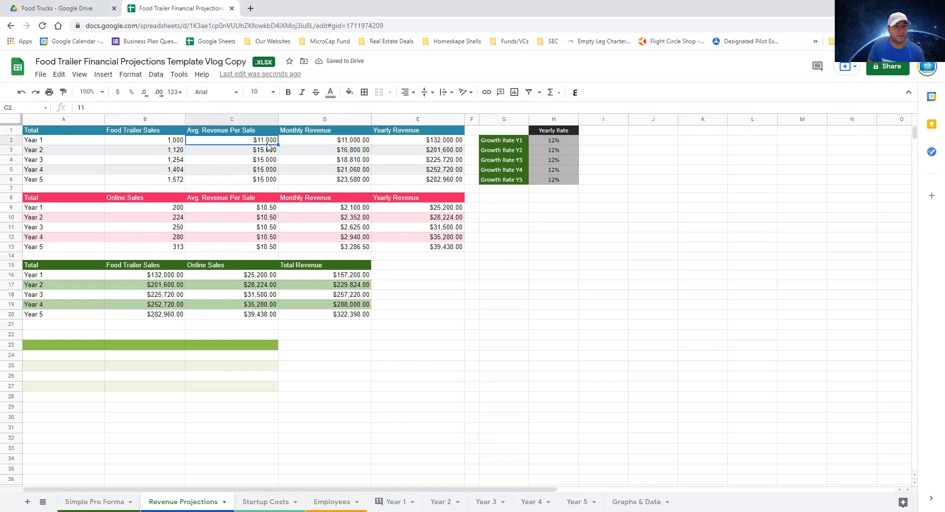
pyautogui.write('50')
pyautogui.press('Return')
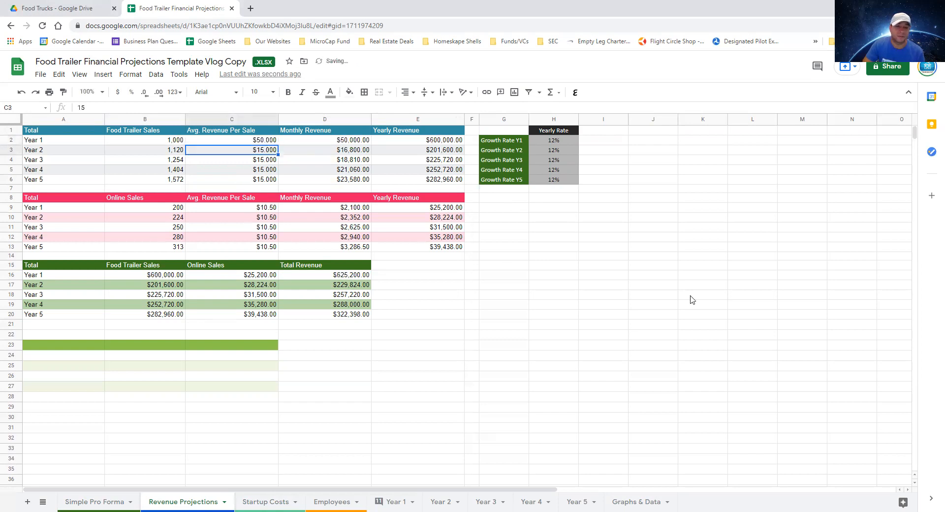
# Set the Year 1 average revenue per food trailer sale to $14
pyautogui.click(256, 141)
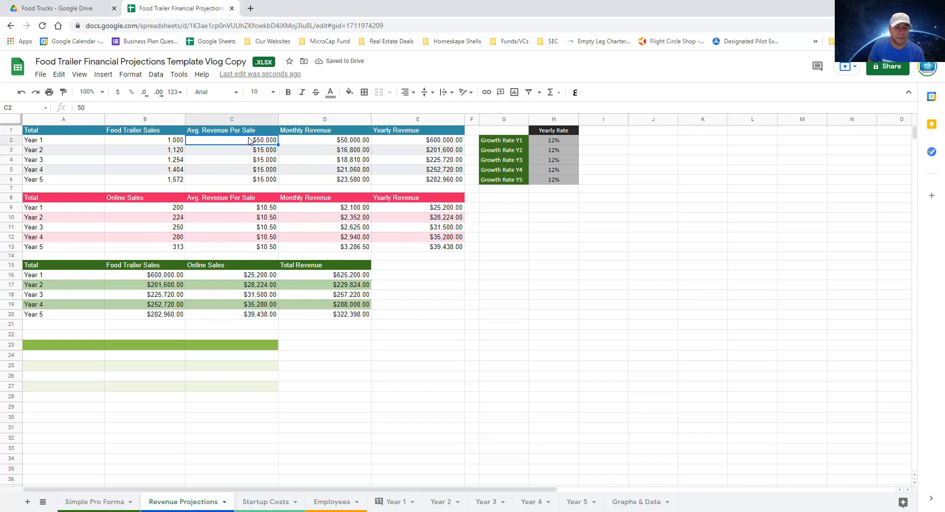
pyautogui.write('15')
pyautogui.press('BackSpace')
pyautogui.press('BackSpace')
pyautogui.press('Return')
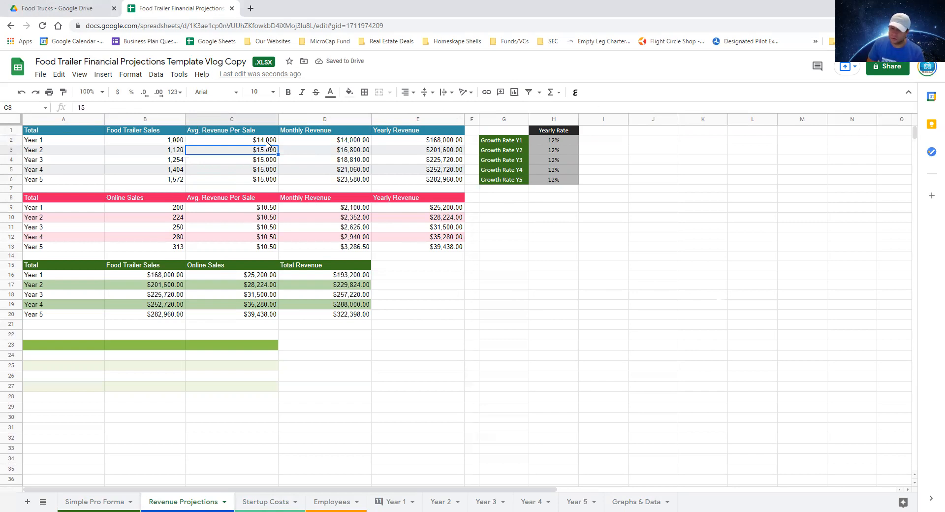
# Set the average revenue per food trailer sale to $16 for Year 3, $17 for Year 4 and $18 for Year 5
pyautogui.click(267, 162)
pyautogui.write('16')
pyautogui.press('Return')
pyautogui.write('17')
pyautogui.press('Return')
pyautogui.write('18')
pyautogui.press('Return')
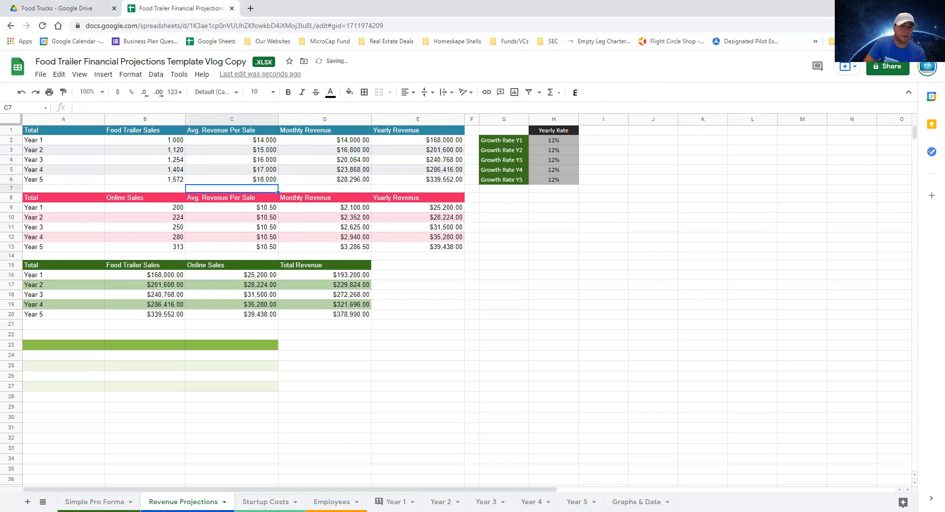
# Examine the food trailer sales table, its average revenue per sale and the Year 1 to 5 growth rates driving it
pyautogui.click(169, 140)
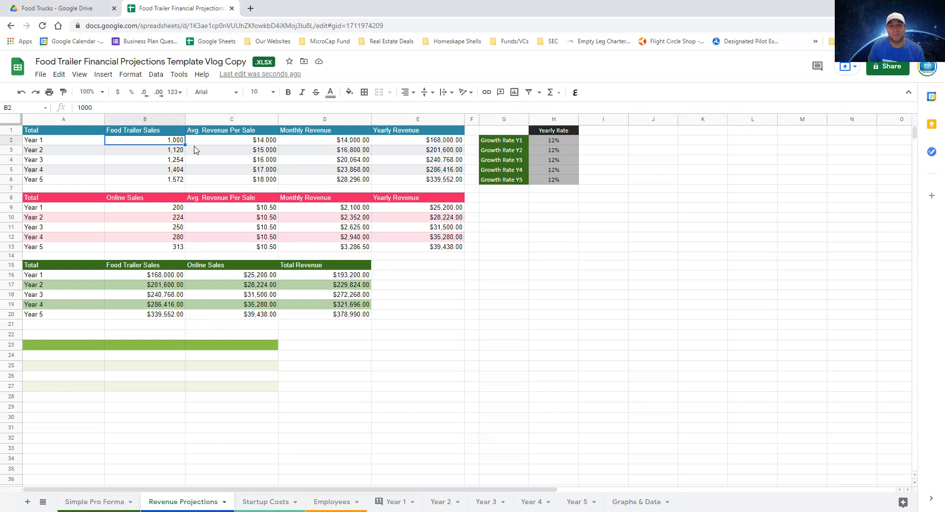
pyautogui.click(185, 150)
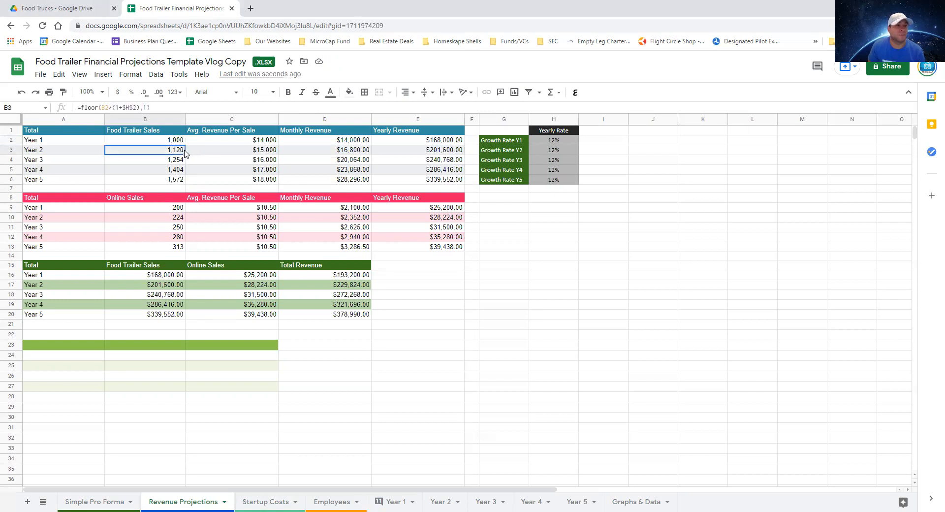
pyautogui.click(228, 147)
pyautogui.click(172, 144)
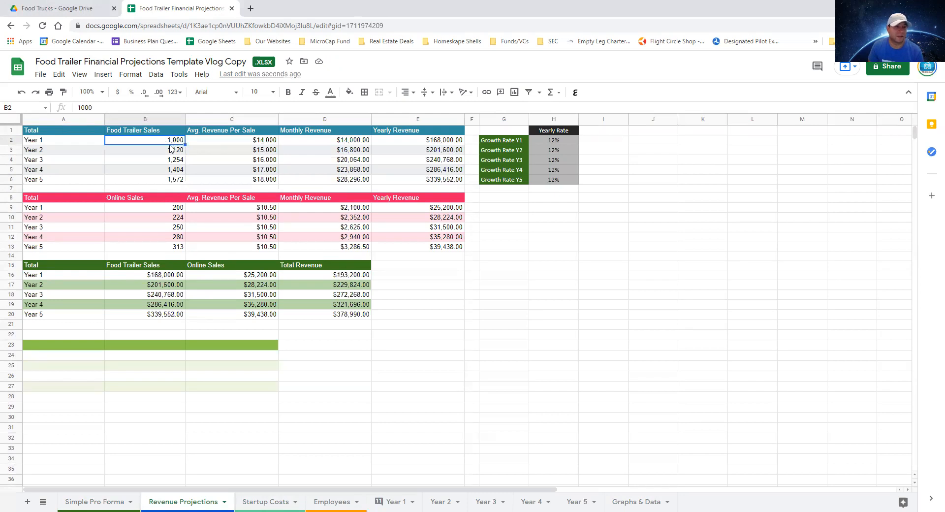
pyautogui.click(247, 143)
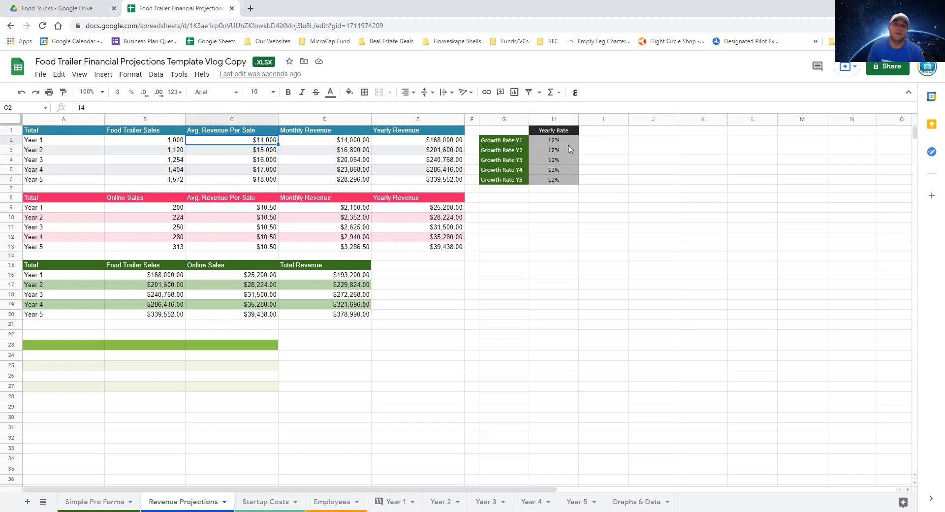
pyautogui.moveTo(571, 142); pyautogui.dragTo(574, 180)
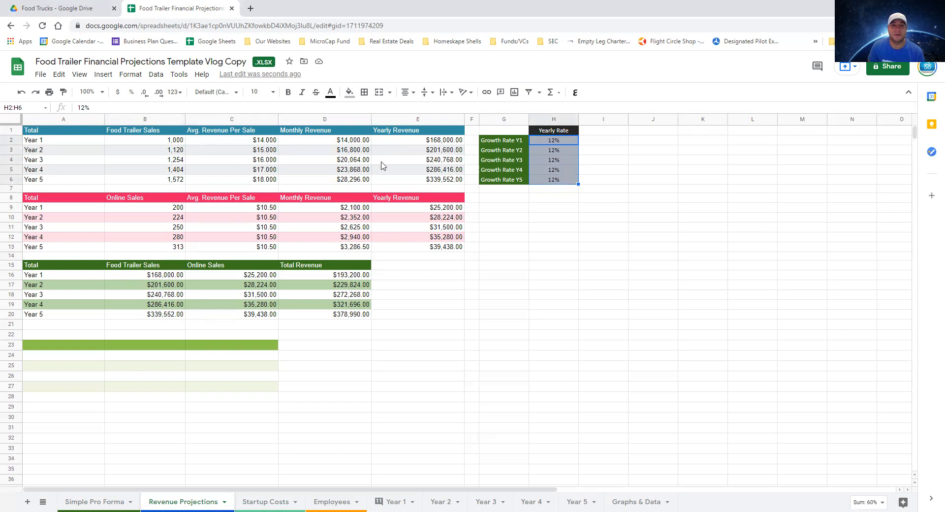
pyautogui.click(160, 172)
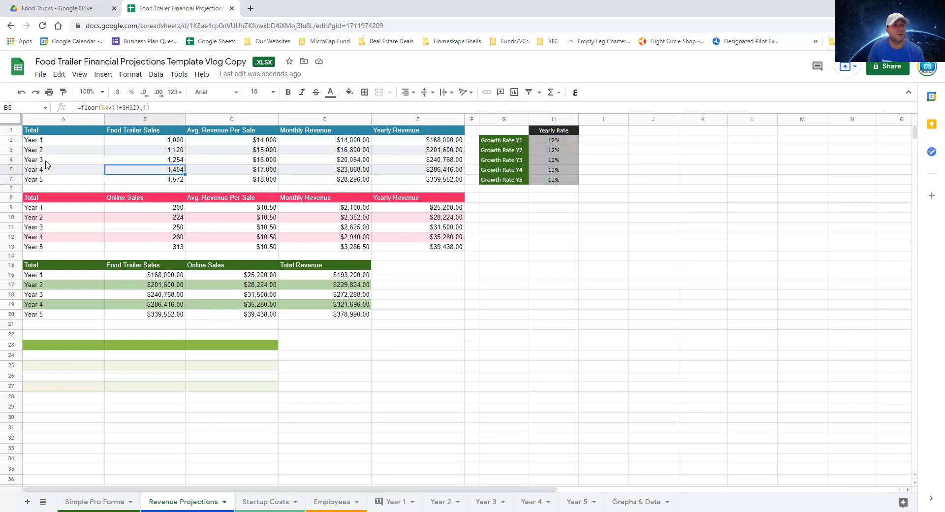
pyautogui.click(167, 141)
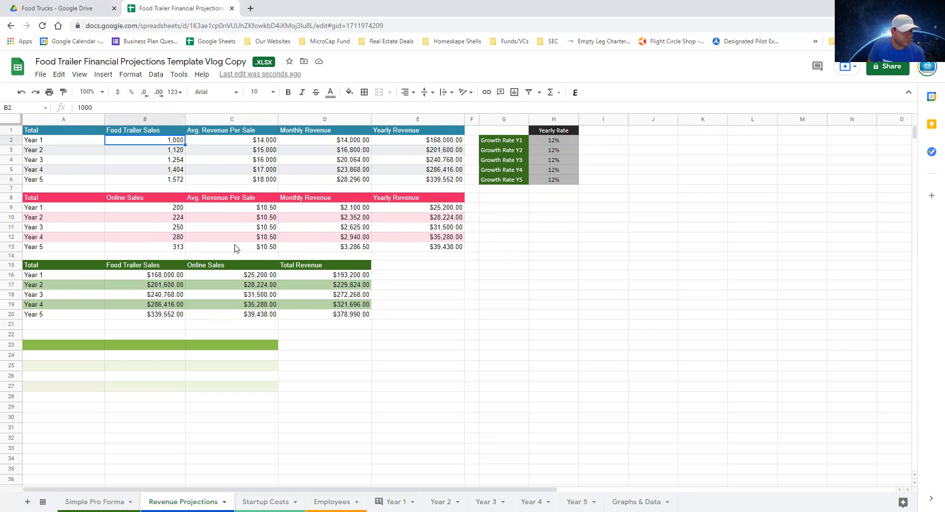
pyautogui.click(170, 217)
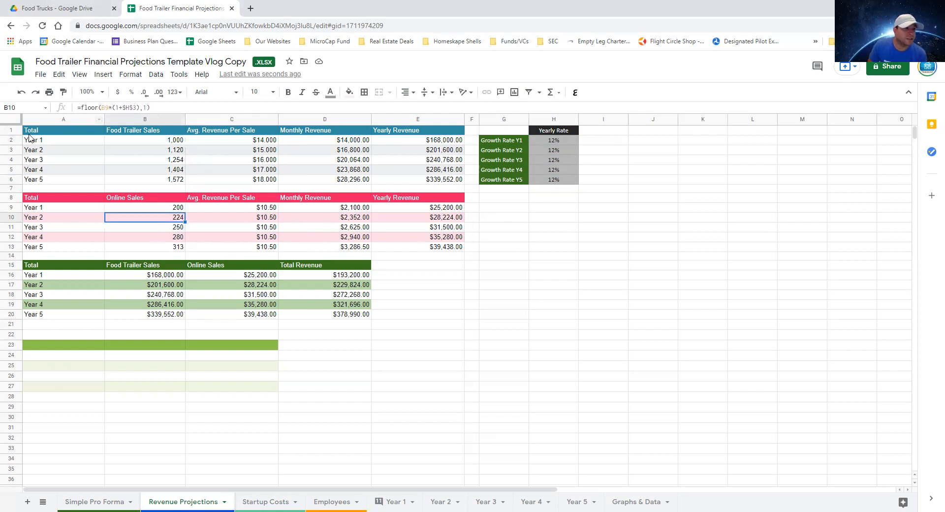
pyautogui.click(53, 134)
pyautogui.moveTo(53, 139); pyautogui.dragTo(413, 180)
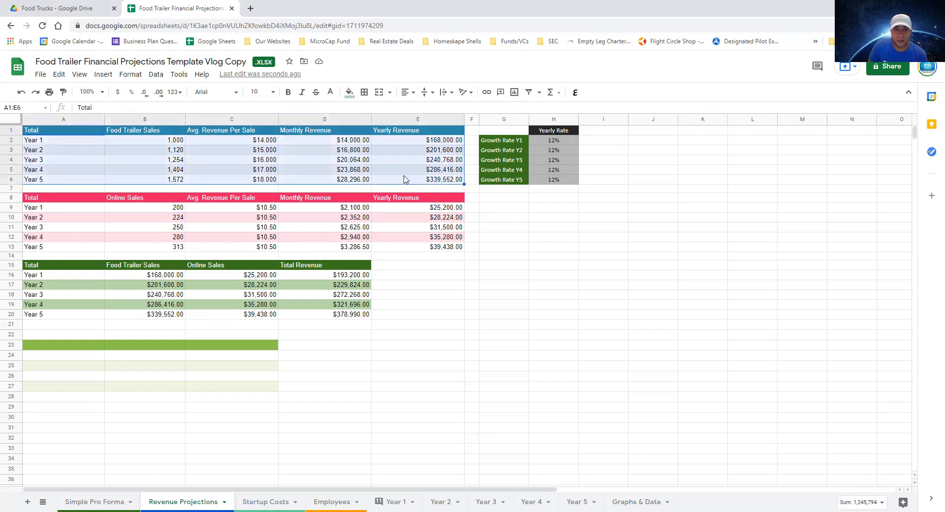
pyautogui.click(420, 142)
# Set the Year 1 online sales to 250 in the online sales table
pyautogui.moveTo(67, 201); pyautogui.dragTo(407, 246)
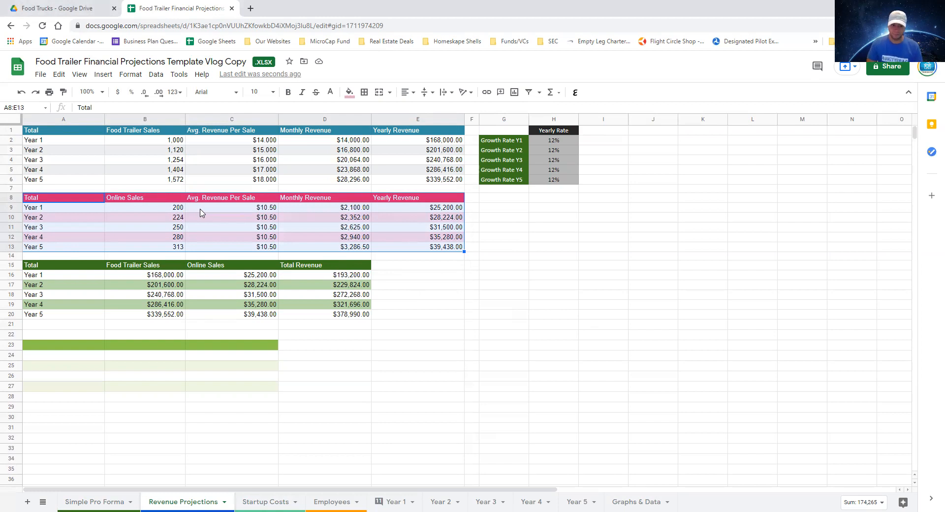
pyautogui.click(172, 217)
pyautogui.click(157, 208)
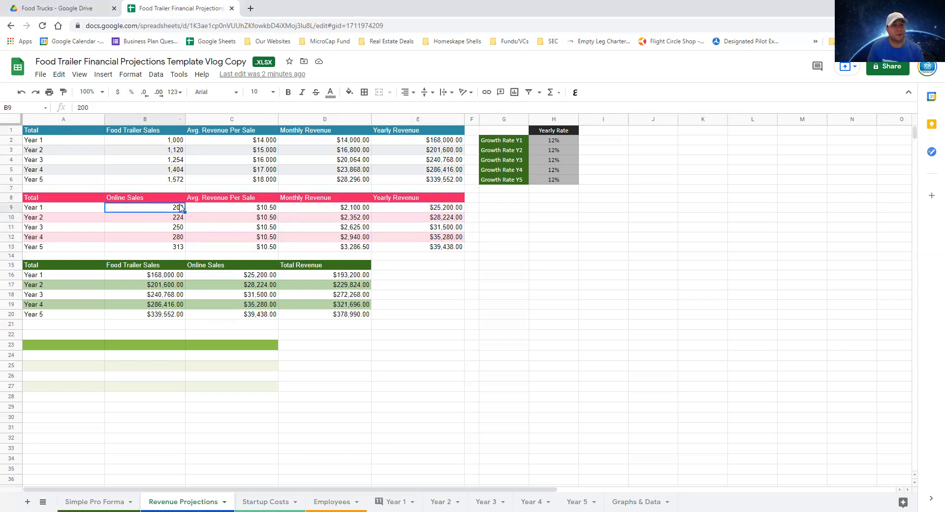
pyautogui.write('2')
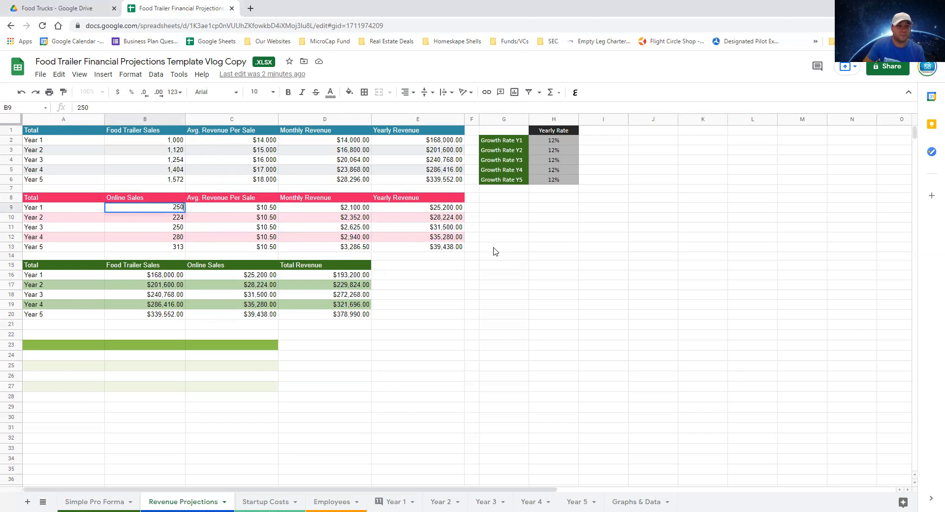
pyautogui.write('50')
pyautogui.press('Return')
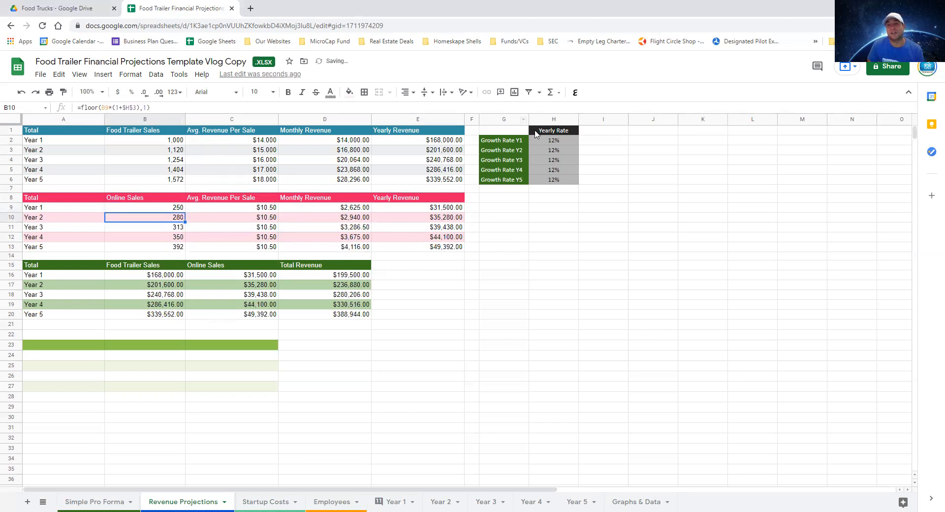
# Set the Year 1 average revenue per online sale to $9
pyautogui.click(252, 208)
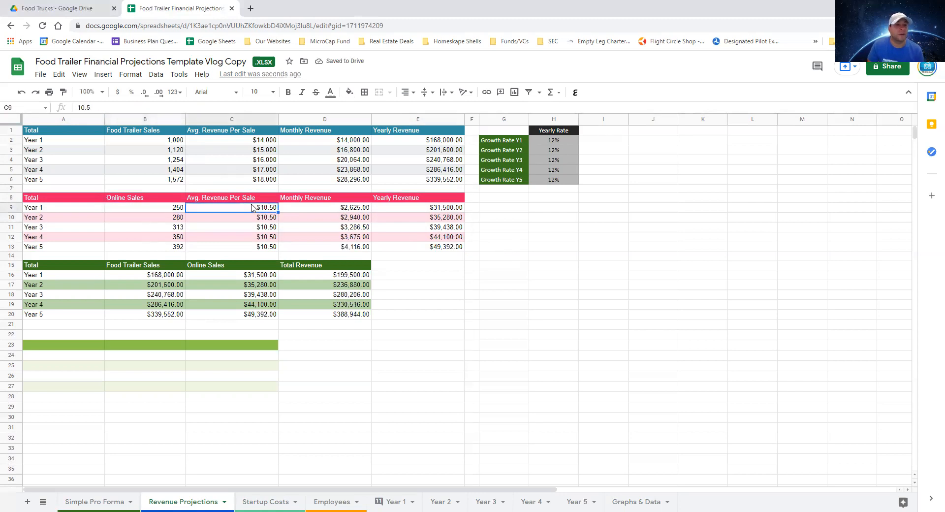
pyautogui.write('89')
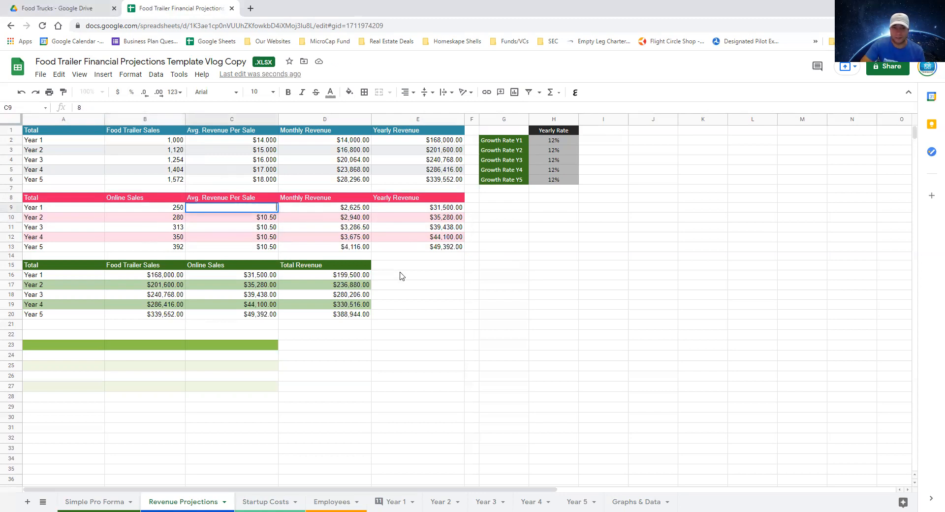
pyautogui.press('Return')
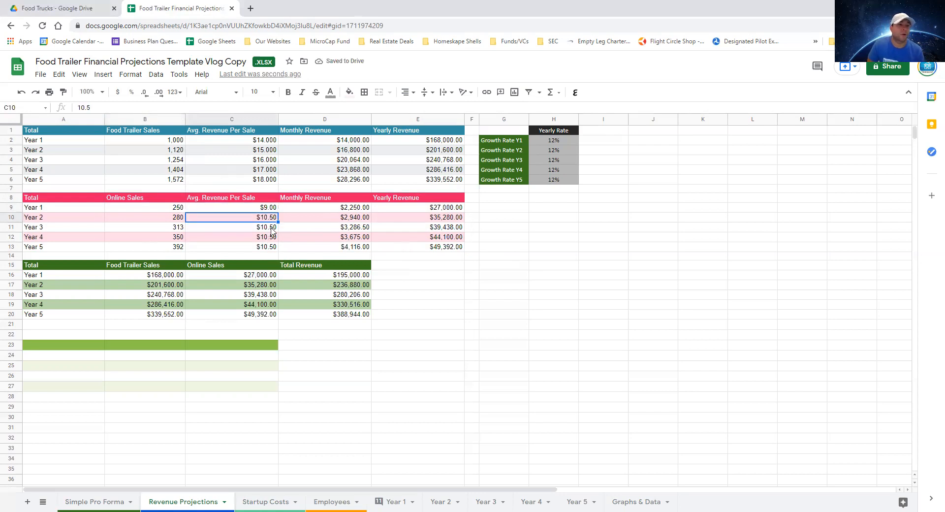
# Compare sales volumes and average revenue per sale across the food trailer and online sales tables
pyautogui.press('Down')
pyautogui.press('Down')
pyautogui.press('Down')
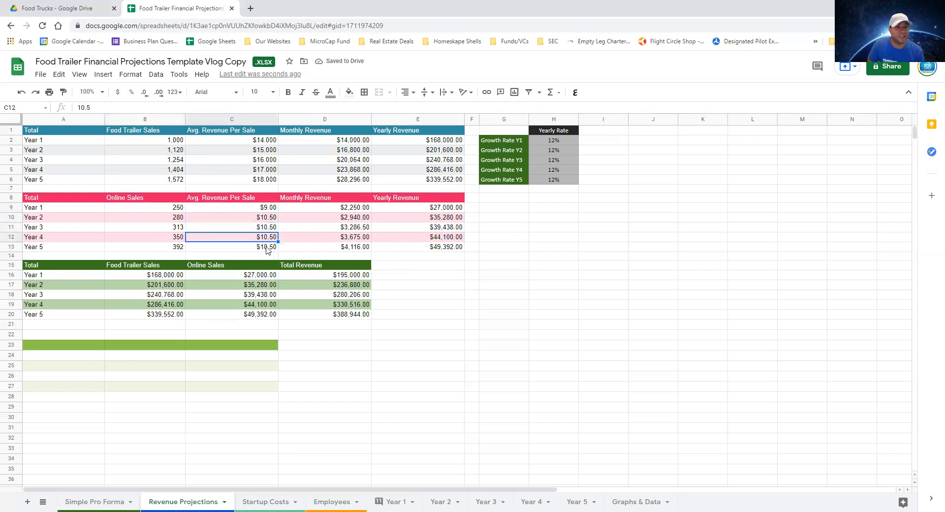
pyautogui.click(242, 154)
pyautogui.click(258, 180)
pyautogui.click(259, 152)
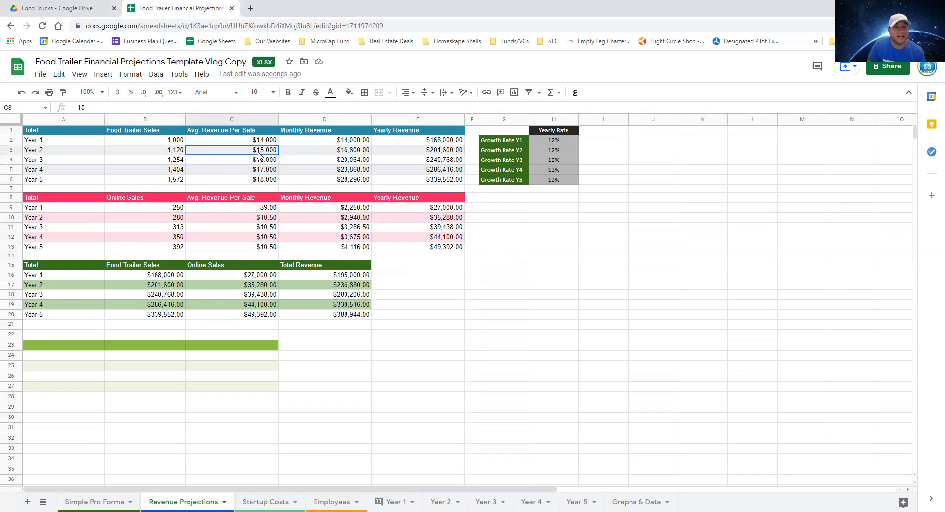
pyautogui.click(256, 220)
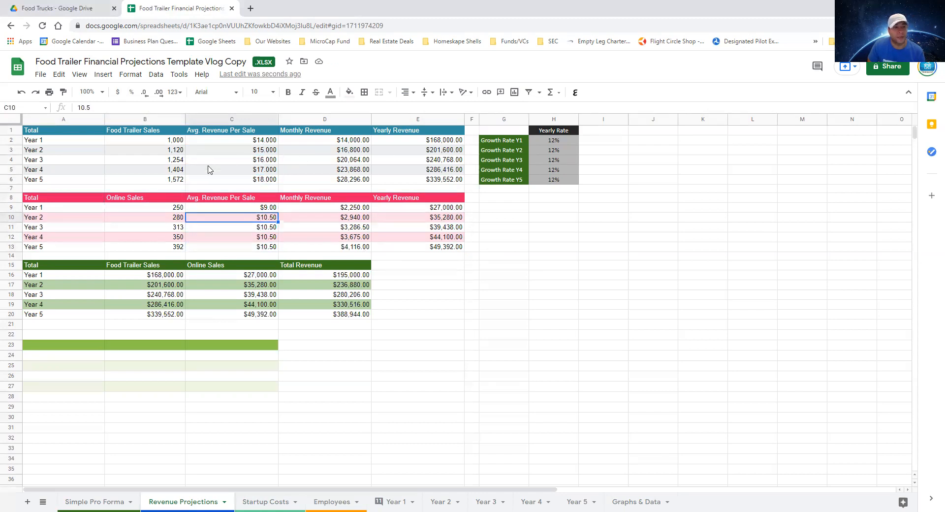
pyautogui.moveTo(167, 141); pyautogui.dragTo(168, 239)
pyautogui.moveTo(225, 141); pyautogui.dragTo(228, 177)
pyautogui.moveTo(249, 219); pyautogui.dragTo(248, 241)
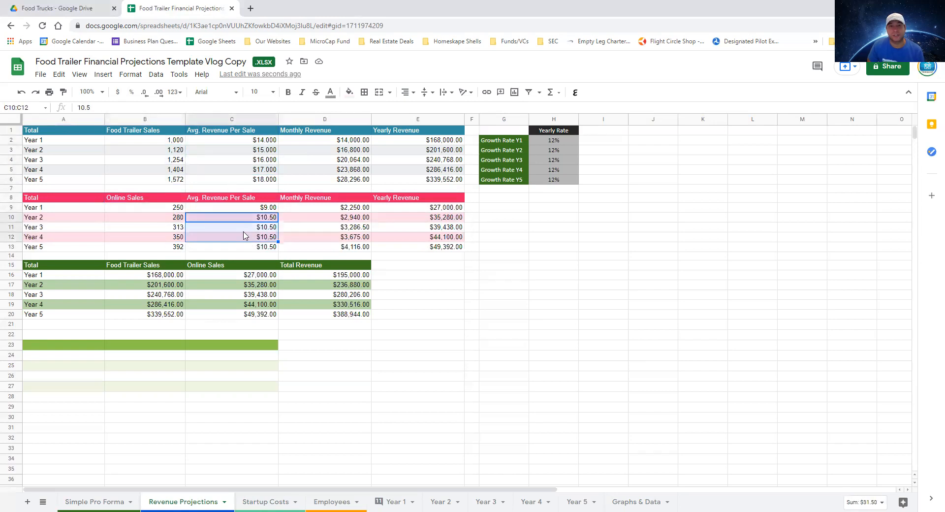
# Review the summary table combining food trailer and online sales into total revenue for Years 1 to 5
pyautogui.click(295, 318)
pyautogui.moveTo(296, 320); pyautogui.dragTo(30, 269)
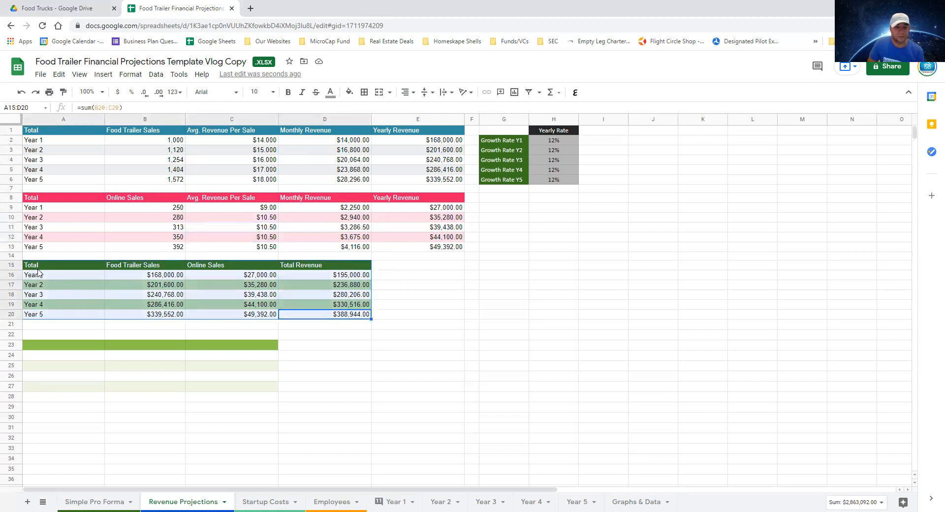
pyautogui.click(433, 294)
pyautogui.moveTo(75, 268); pyautogui.dragTo(347, 309)
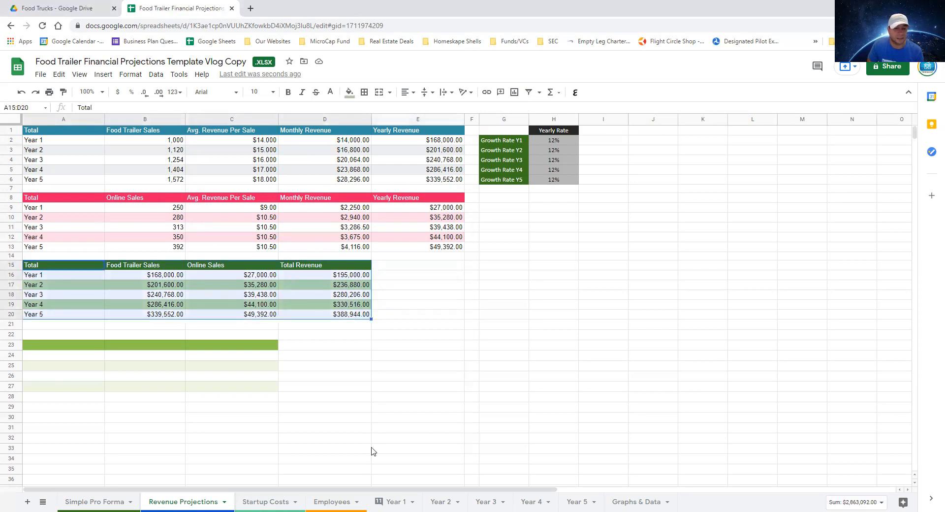
# Open the Employees sheet and examine the Cook position's headcount and pay
pyautogui.click(342, 500)
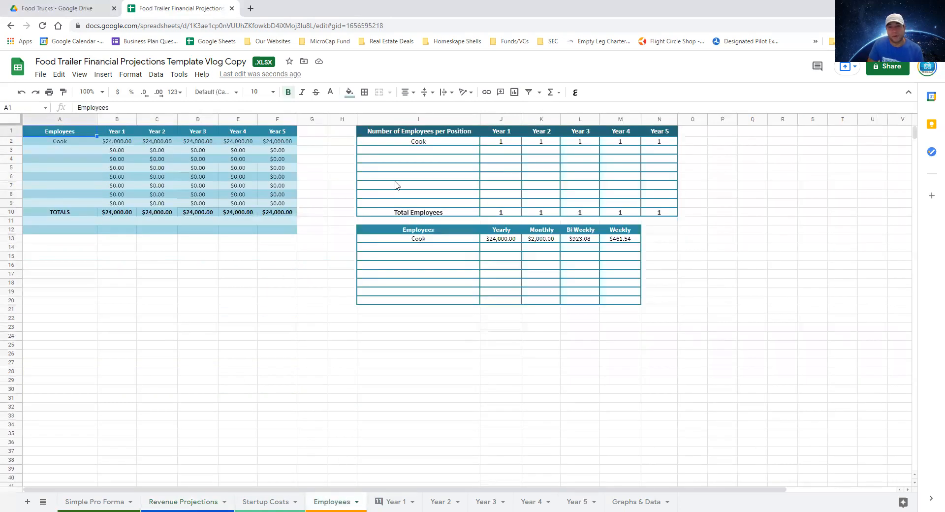
pyautogui.click(427, 145)
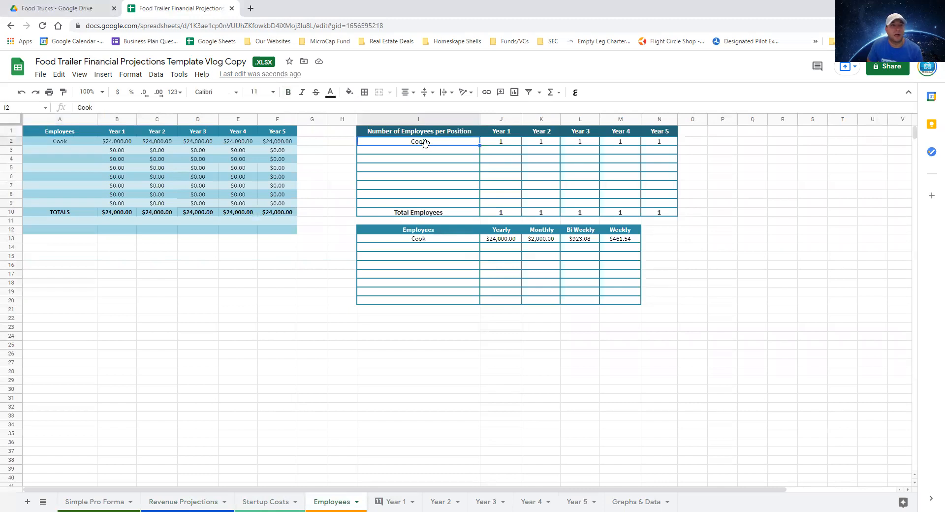
pyautogui.click(497, 241)
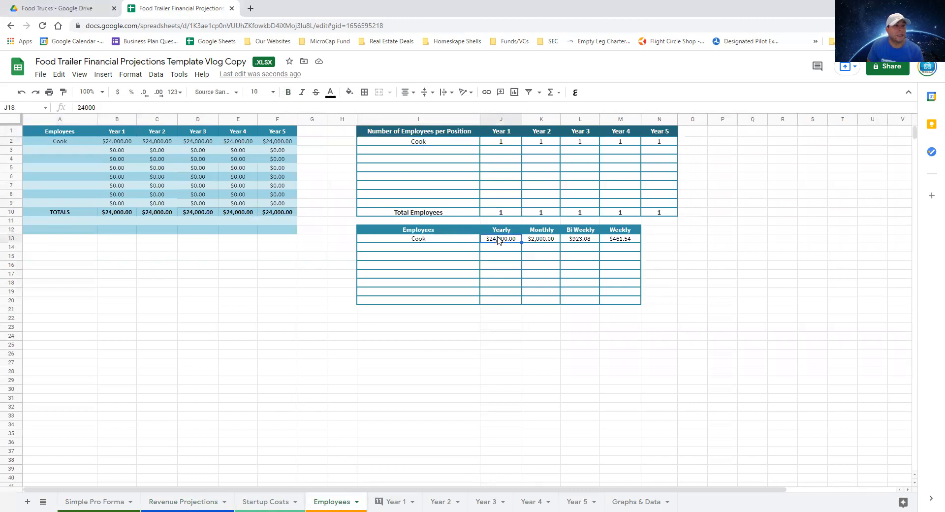
pyautogui.click(524, 241)
pyautogui.click(504, 141)
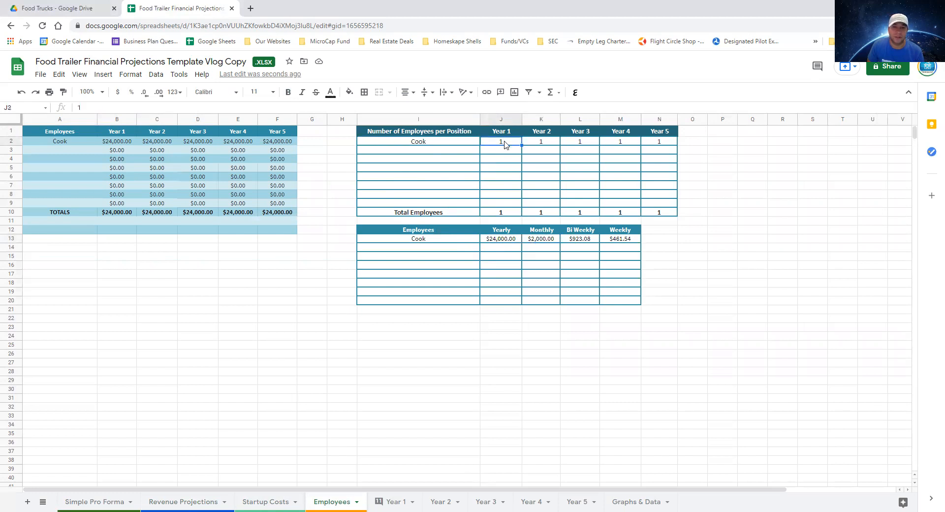
pyautogui.click(421, 133)
pyautogui.click(518, 144)
# Set the Cook's yearly pay to $54,000 and check the monthly, biweekly and weekly pay formulas
pyautogui.click(500, 242)
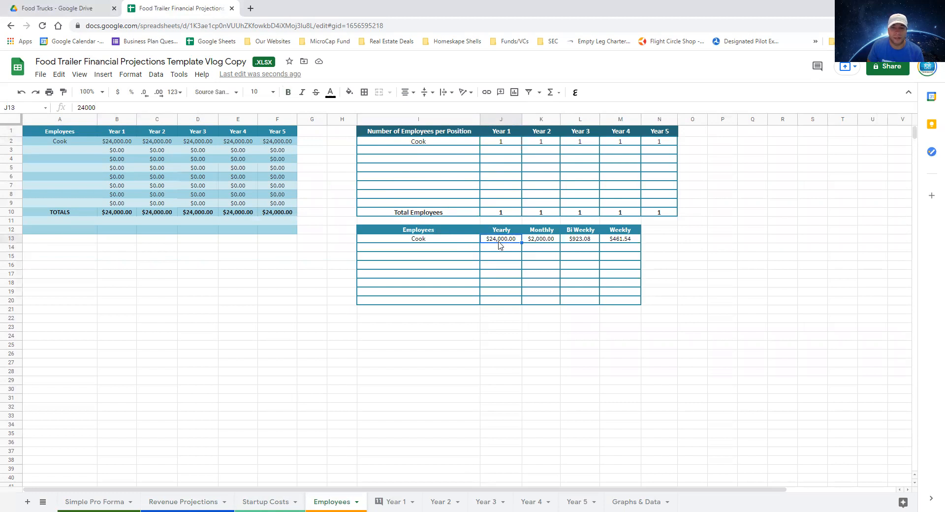
pyautogui.write('54,000')
pyautogui.press('Return')
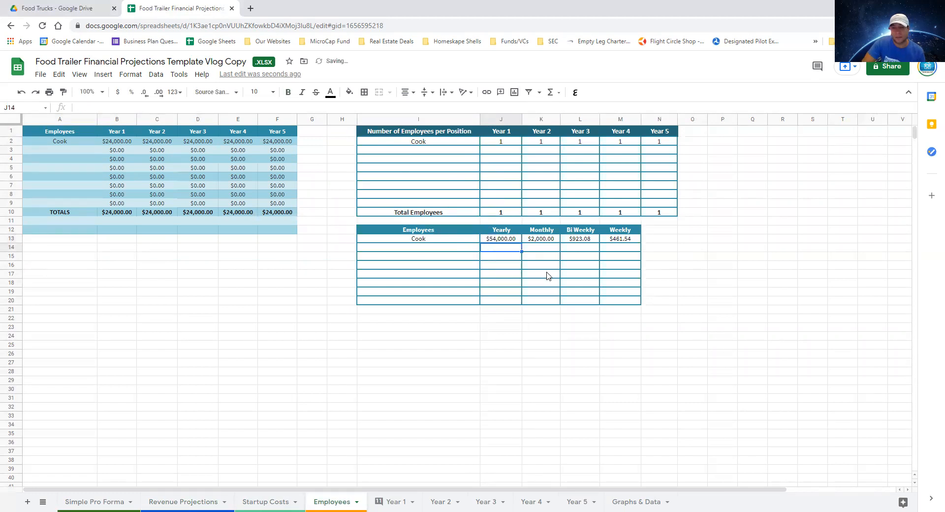
pyautogui.click(544, 241)
pyautogui.click(581, 240)
pyautogui.click(618, 241)
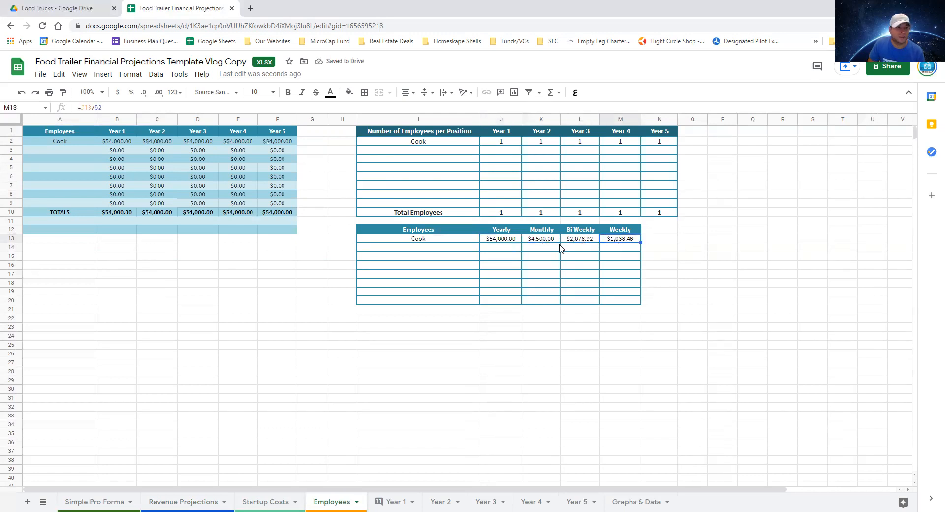
# Add a position named Cook #2 to the employee headcount table and check its name in the two linked tables
pyautogui.click(432, 151)
pyautogui.write('Cook #2')
pyautogui.press('Return')
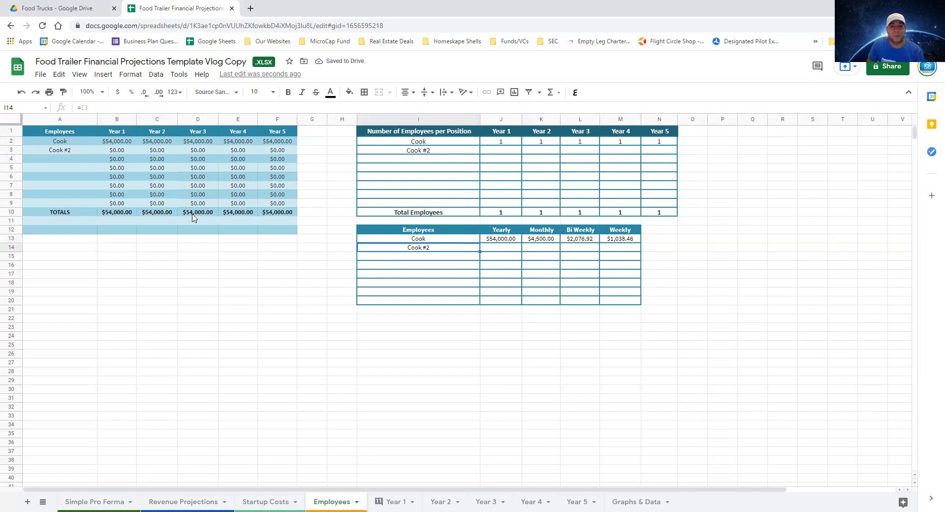
pyautogui.click(70, 150)
pyautogui.moveTo(426, 151); pyautogui.dragTo(426, 143)
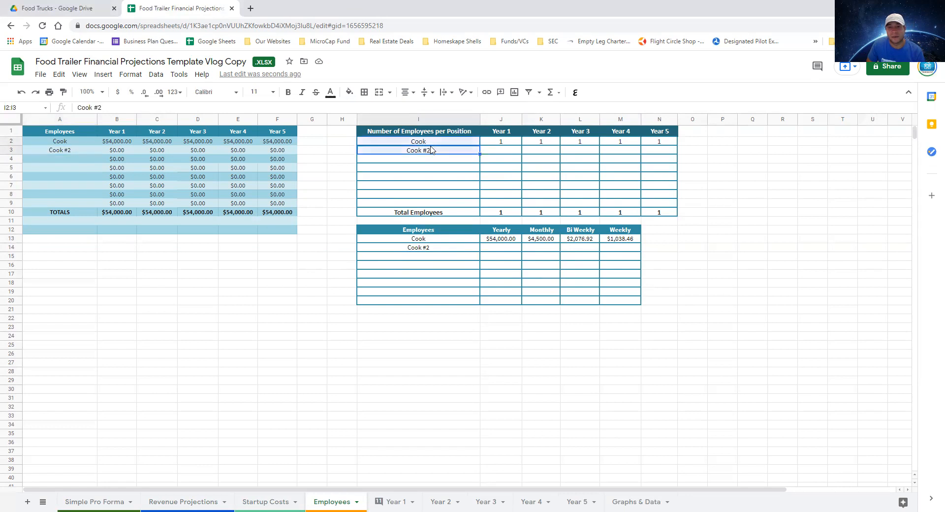
pyautogui.click(437, 249)
pyautogui.moveTo(439, 238); pyautogui.dragTo(438, 246)
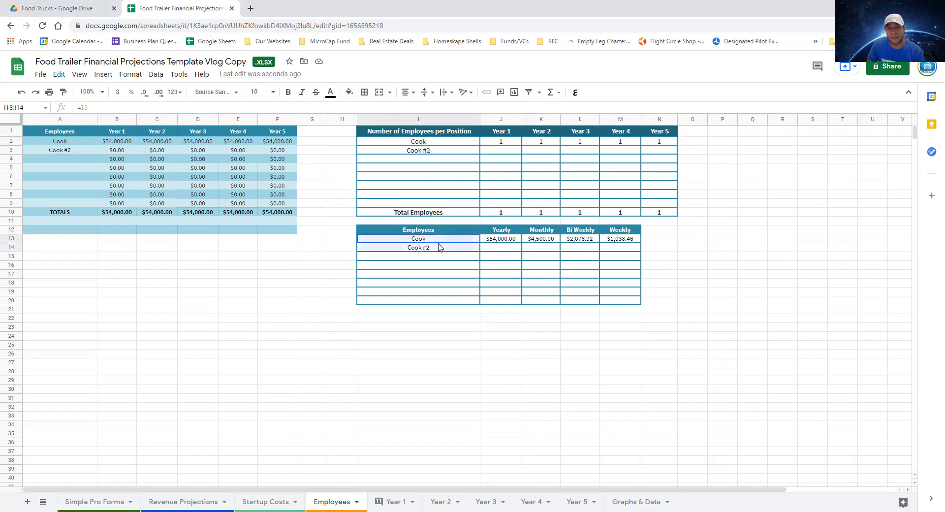
pyautogui.click(65, 141)
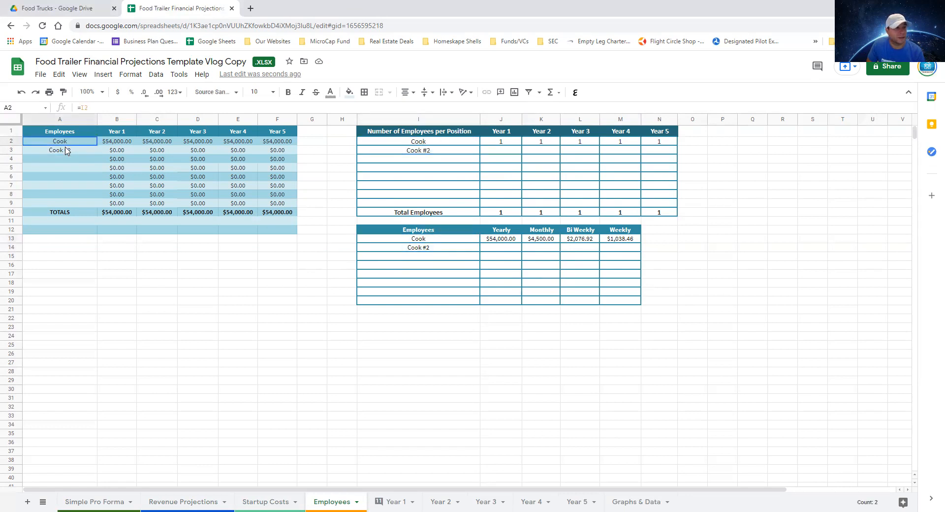
# Set the number of Cook #2 employees to 1 for each of Years 1 to 5
pyautogui.click(498, 152)
pyautogui.write('1')
pyautogui.click(537, 160)
pyautogui.click(516, 151)
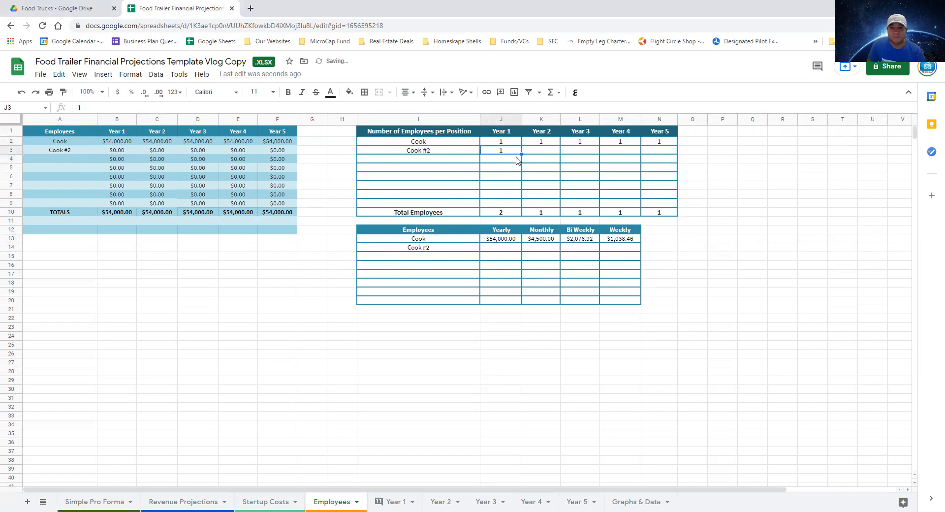
pyautogui.moveTo(601, 152); pyautogui.dragTo(648, 154)
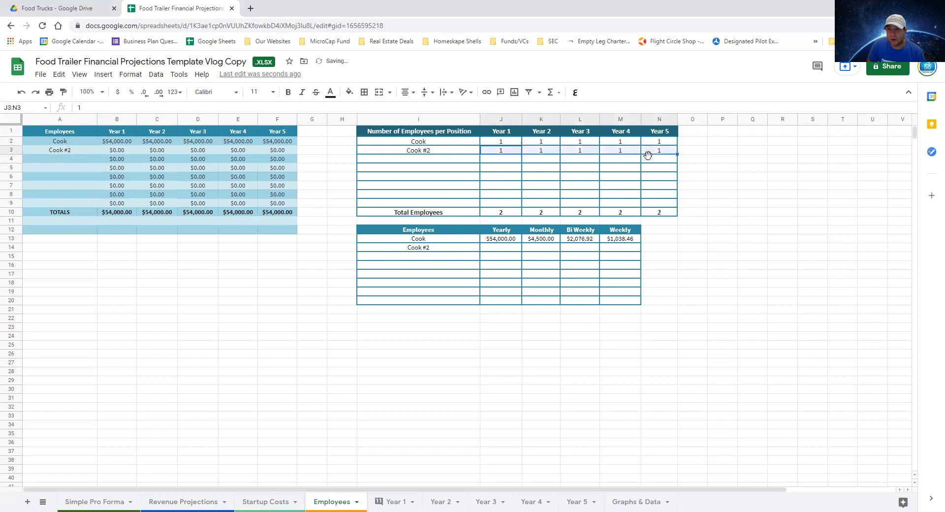
# Set Cook #2's yearly pay to $30,000 in the employee pay table
pyautogui.moveTo(433, 211); pyautogui.dragTo(660, 205)
pyautogui.moveTo(455, 159)
pyautogui.mouseDown()
pyautogui.moveTo(455, 194)
pyautogui.moveTo(462, 168)
pyautogui.mouseUp()
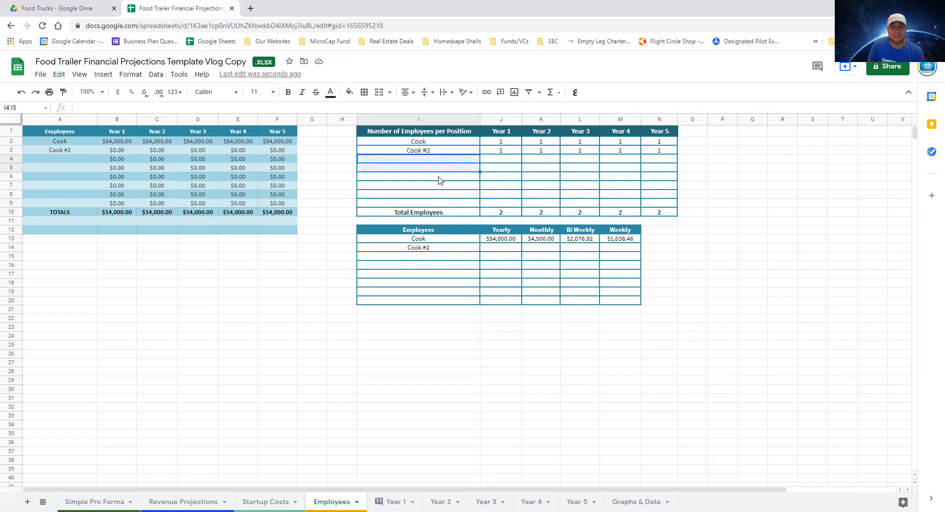
pyautogui.click(497, 247)
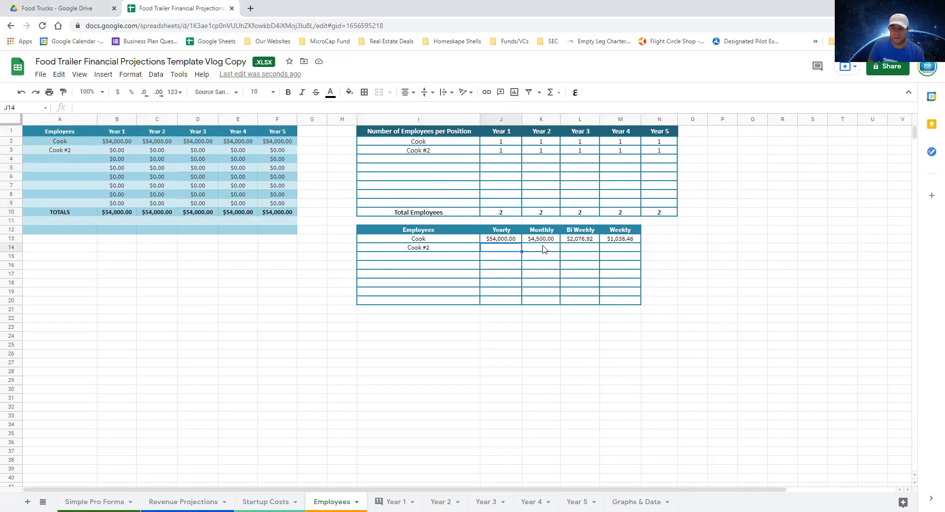
pyautogui.write('3000')
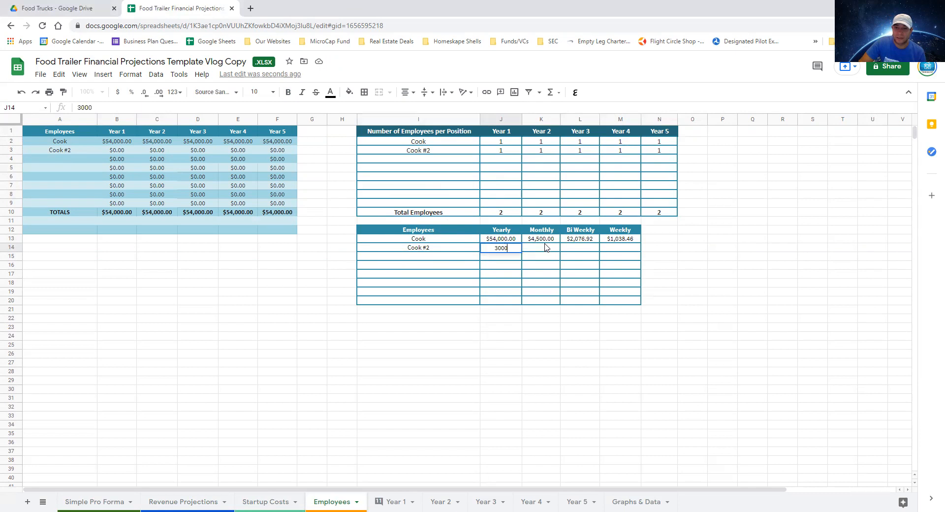
pyautogui.write(',000')
pyautogui.press('Return')
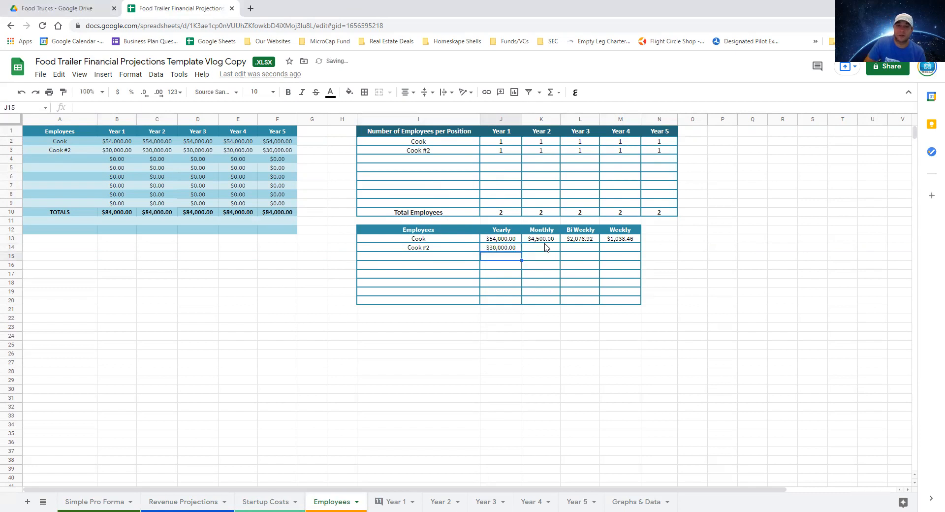
pyautogui.click(521, 250)
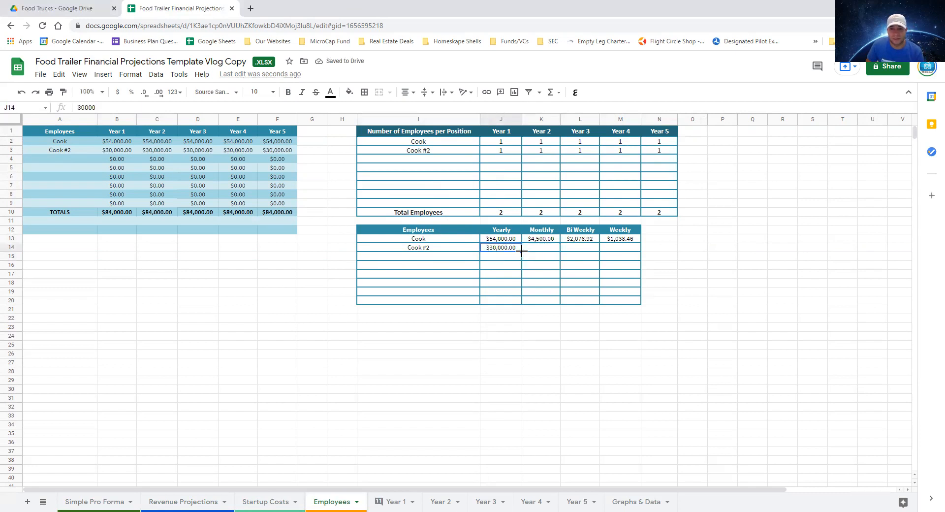
pyautogui.moveTo(622, 249); pyautogui.dragTo(622, 250)
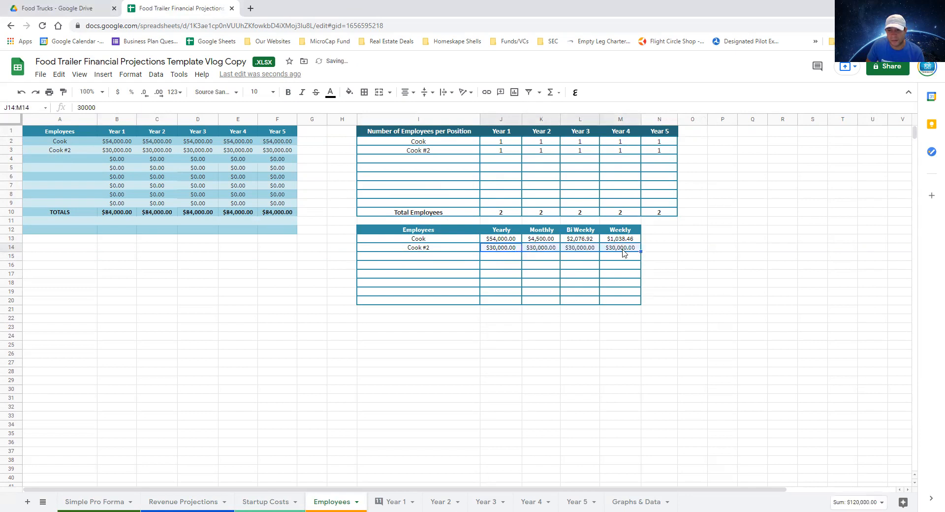
pyautogui.click(22, 93)
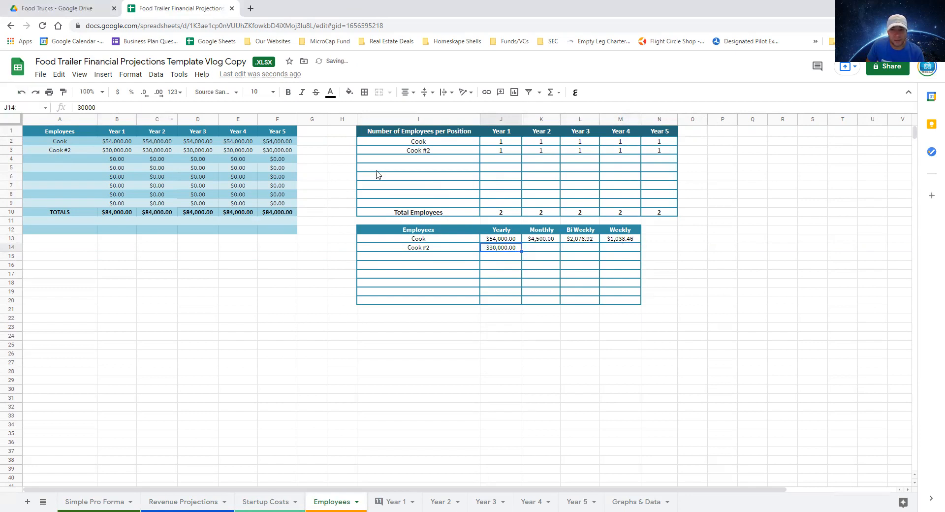
# Copy the Cook's monthly, biweekly and weekly pay formulas down through row 20 of the pay table
pyautogui.click(569, 256)
pyautogui.moveTo(541, 242); pyautogui.dragTo(621, 240)
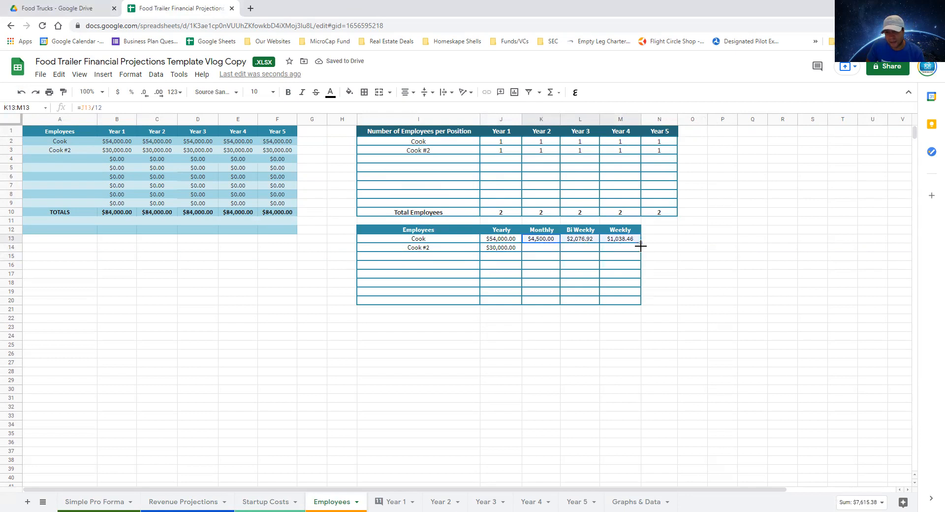
pyautogui.moveTo(639, 252); pyautogui.dragTo(644, 258)
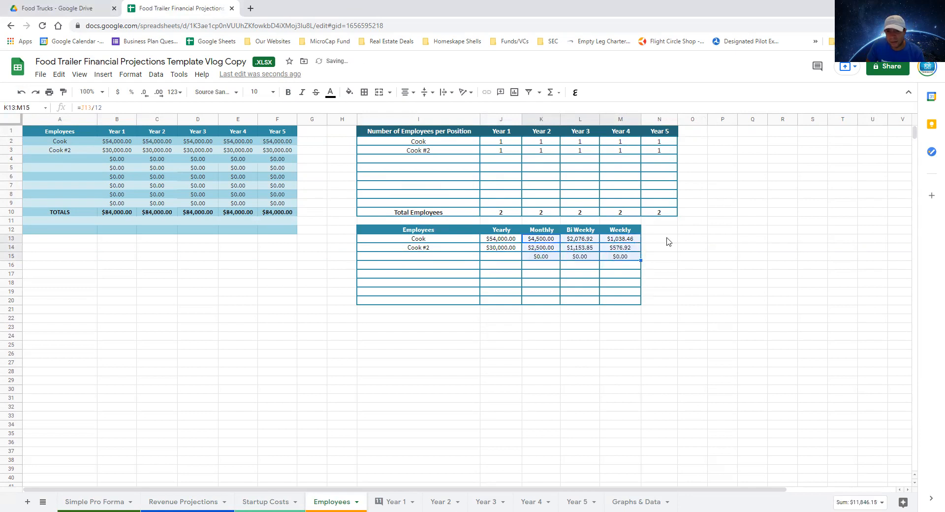
pyautogui.moveTo(641, 261); pyautogui.dragTo(642, 301)
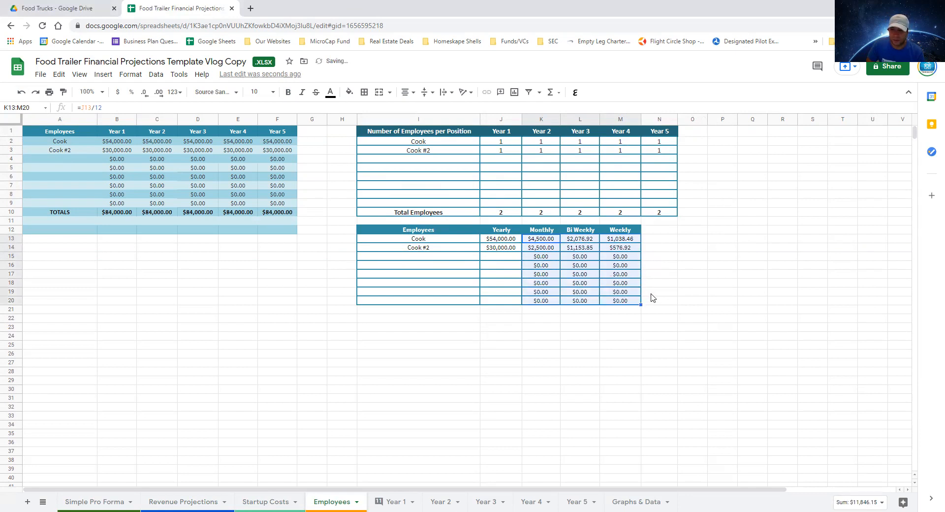
pyautogui.click(688, 260)
# Add a position named Cook #3 to the headcount table and set its yearly pay to $25,000
pyautogui.click(507, 260)
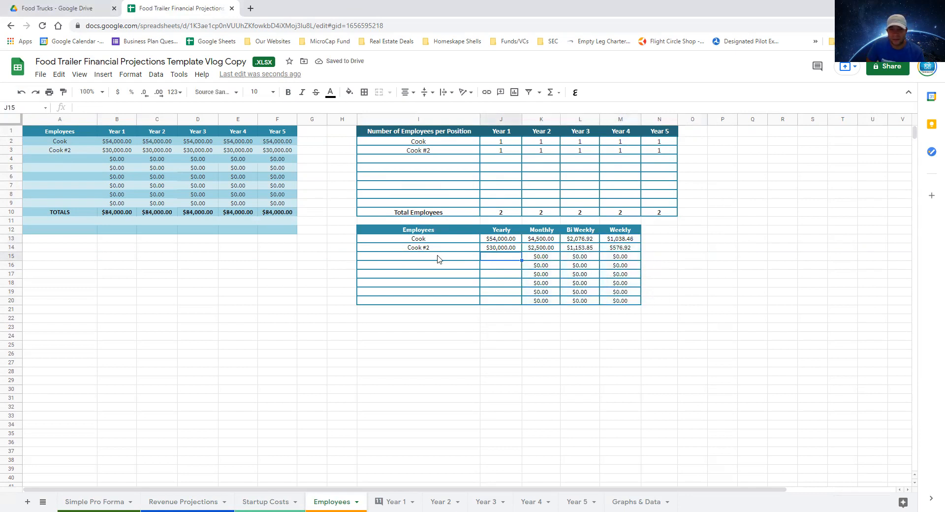
pyautogui.click(440, 260)
pyautogui.click(419, 160)
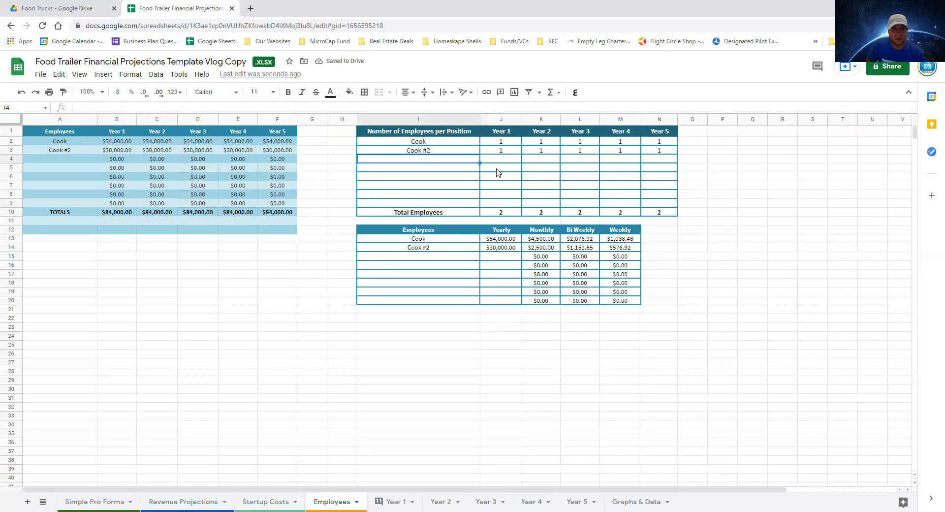
pyautogui.write('Cook #')
pyautogui.press('Return')
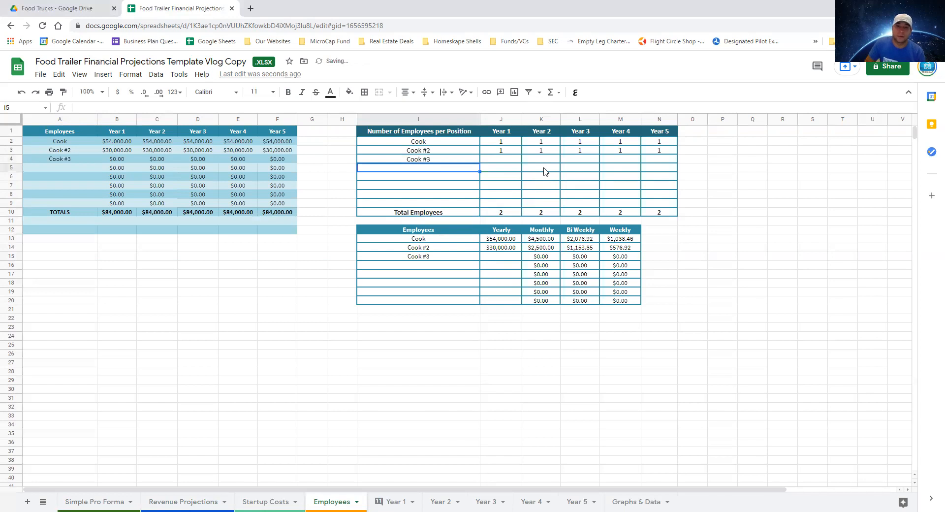
pyautogui.click(494, 256)
pyautogui.write('25000')
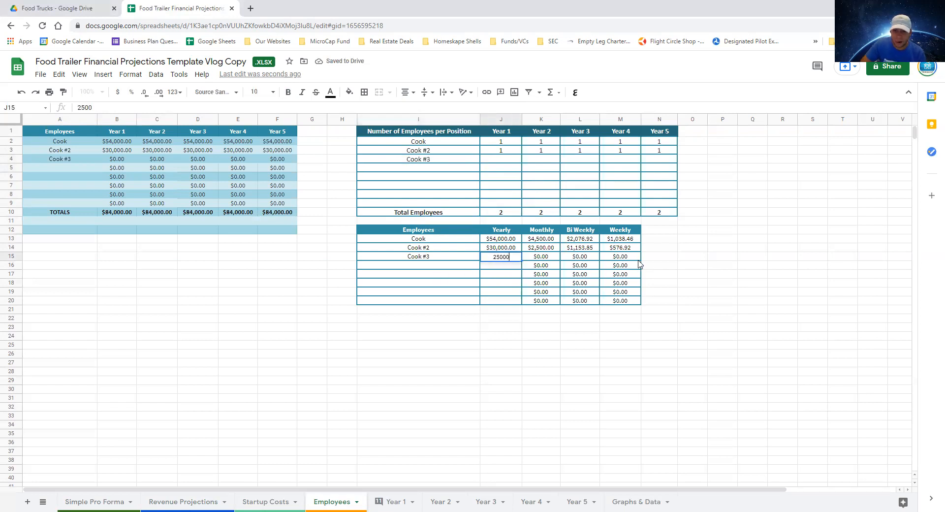
pyautogui.press('Return')
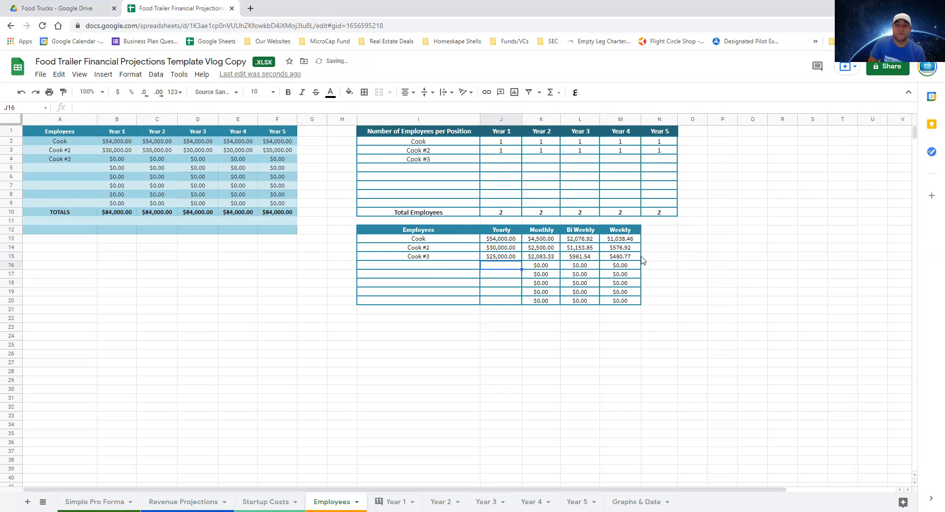
# Set the number of Cook #3 employees to 1 for each of Years 1 to 5
pyautogui.click(512, 159)
pyautogui.write('1')
pyautogui.press('Return')
pyautogui.click(531, 177)
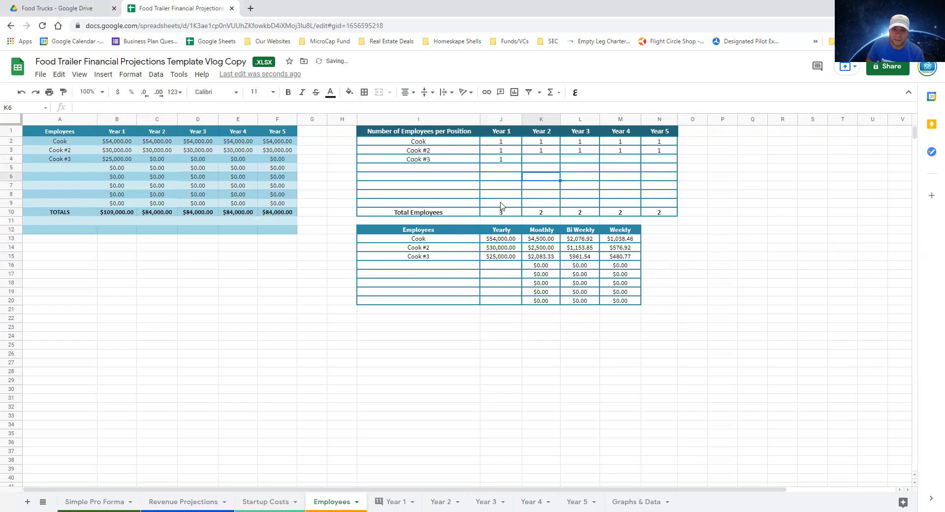
pyautogui.click(508, 164)
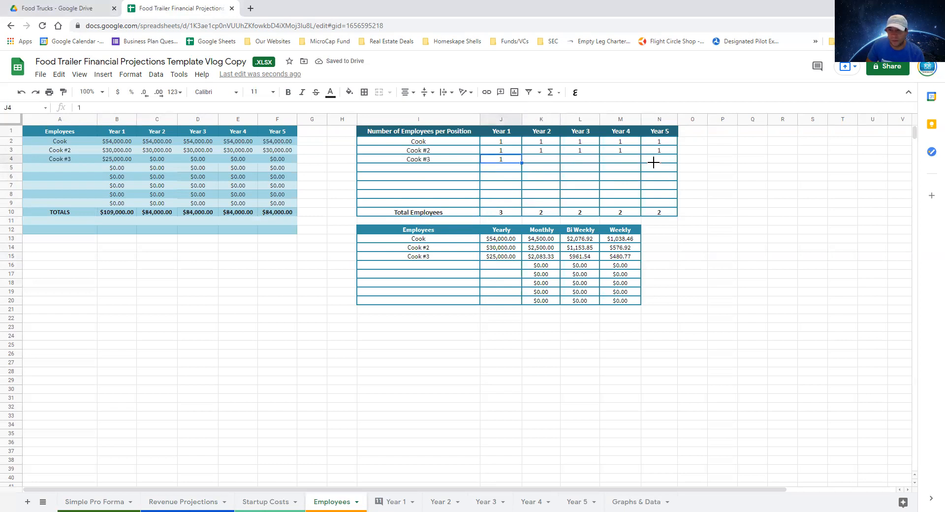
pyautogui.moveTo(653, 163); pyautogui.dragTo(656, 162)
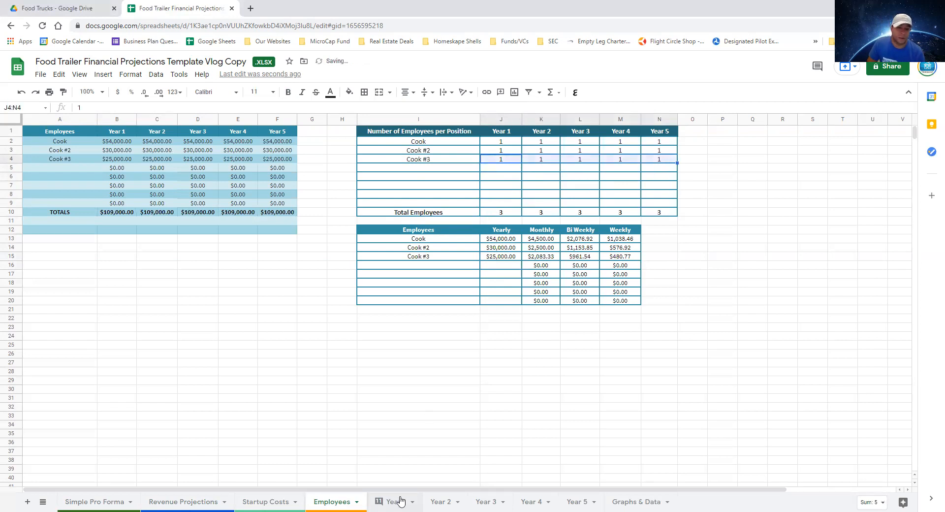
# Examine monthly cash on hand and employee costs on the Year 1 sheet, and compare them with the cooks' pay on the Employees sheet
pyautogui.click(396, 501)
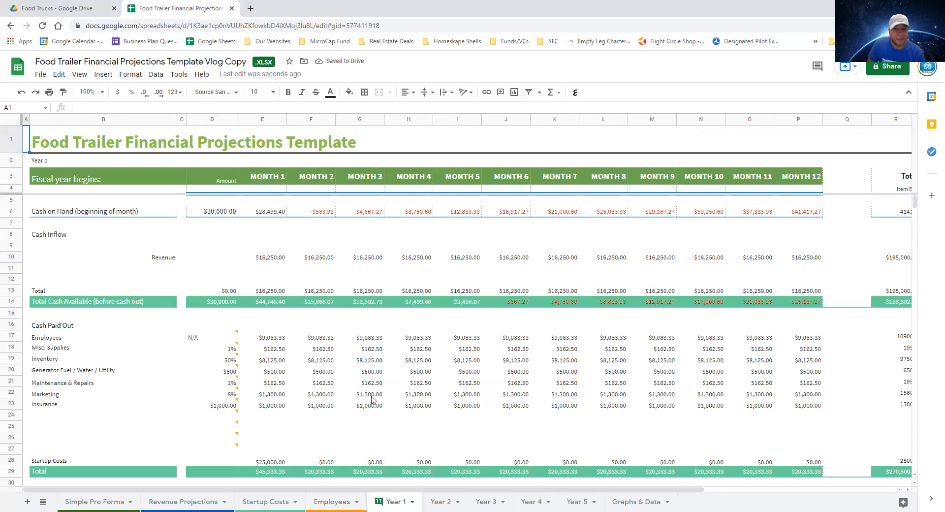
pyautogui.moveTo(328, 215); pyautogui.dragTo(784, 212)
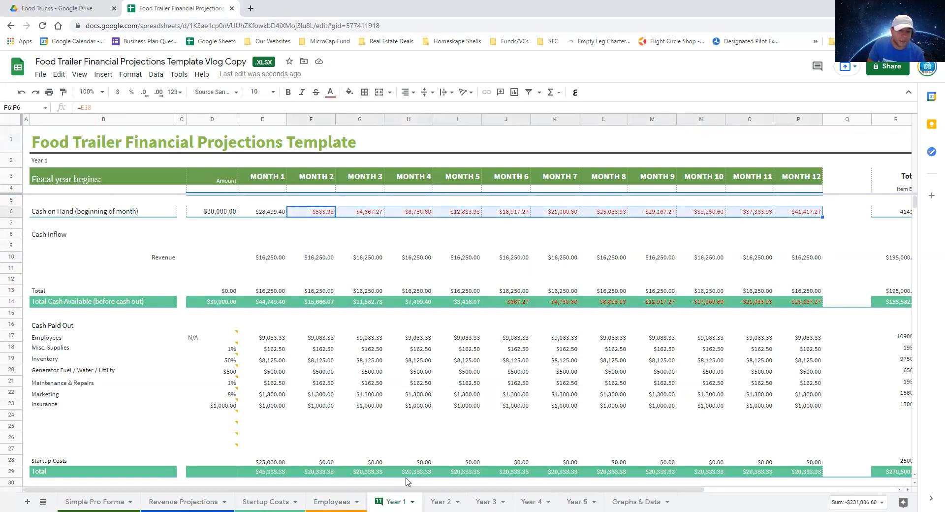
pyautogui.click(344, 501)
pyautogui.click(398, 502)
pyautogui.moveTo(99, 345); pyautogui.dragTo(820, 343)
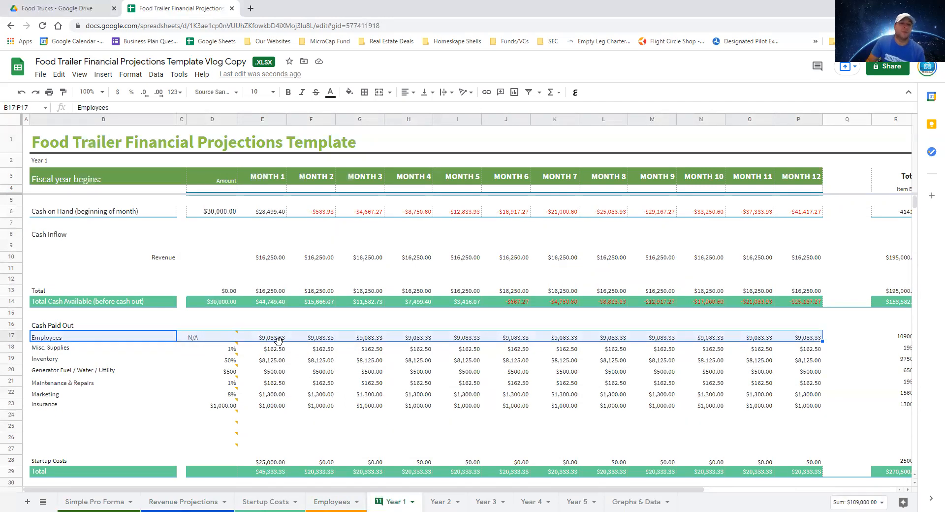
pyautogui.click(346, 500)
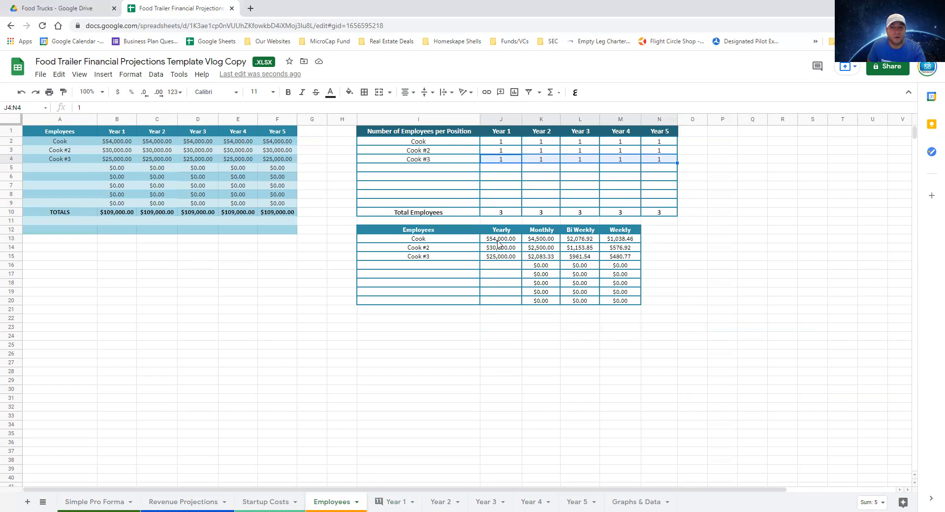
pyautogui.moveTo(541, 241); pyautogui.dragTo(545, 267)
pyautogui.click(465, 256)
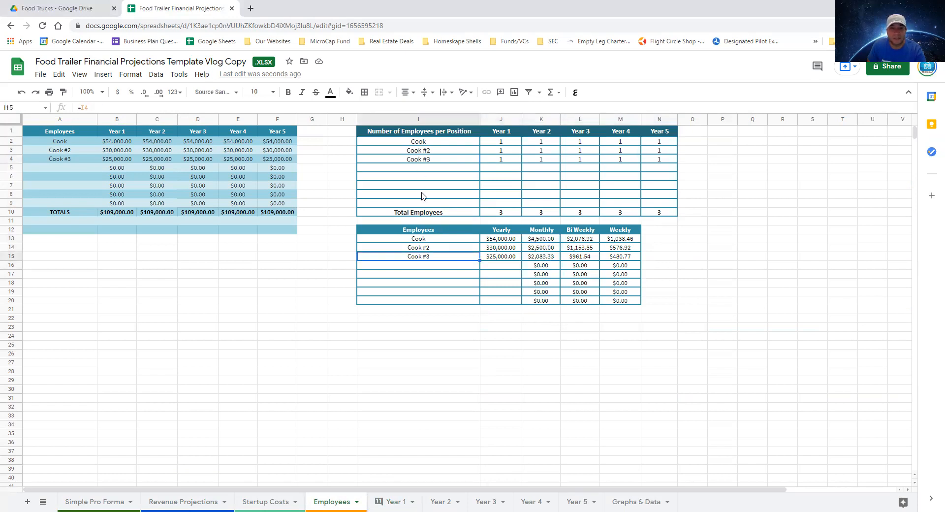
# Delete the position names Cook #2 and Cook #3 from the employee headcount table
pyautogui.click(425, 158)
pyautogui.click(428, 153)
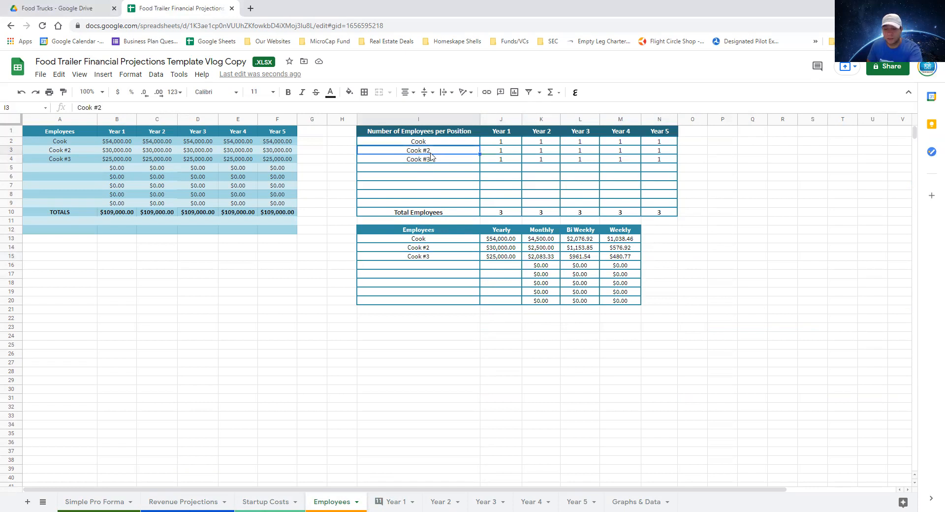
pyautogui.press('Delete')
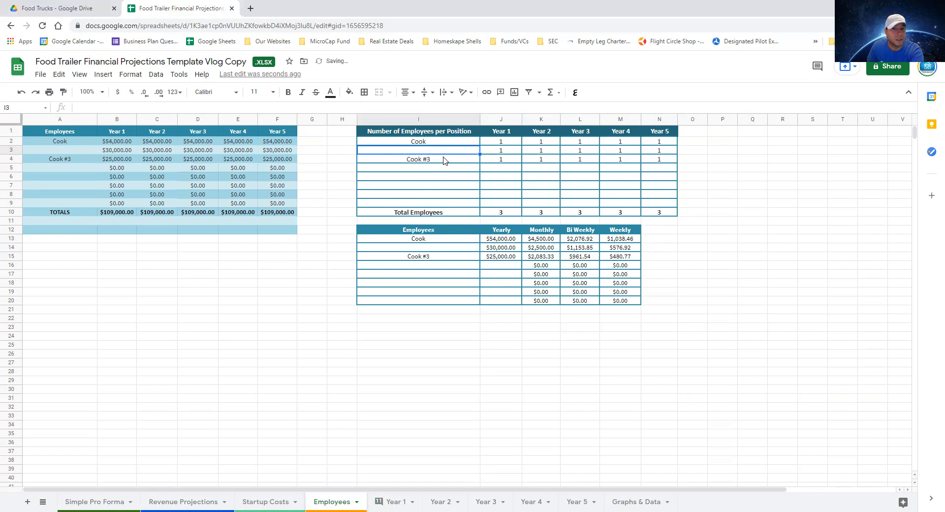
pyautogui.click(444, 160)
pyautogui.press('Delete')
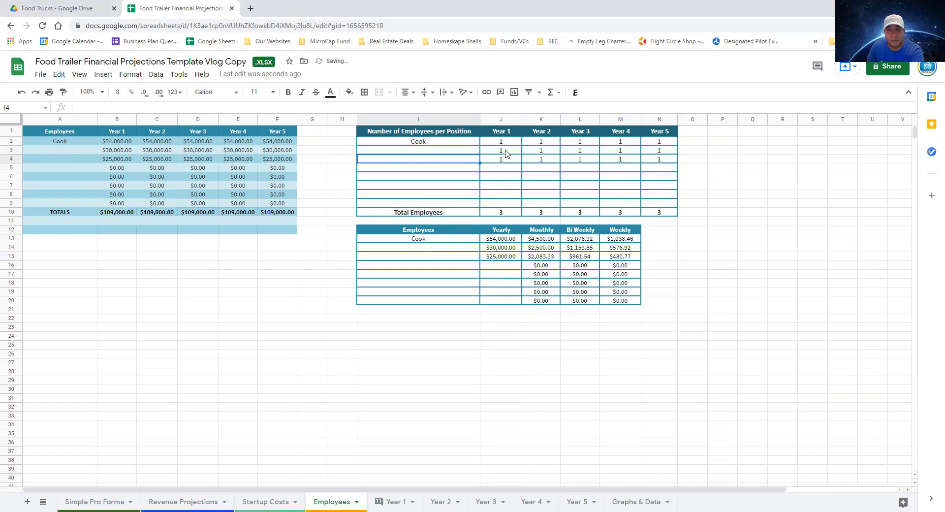
# Clear the Year 1 to Year 5 headcounts in the two unnamed rows below the Cook position
pyautogui.click(506, 150)
pyautogui.press('Delete')
pyautogui.click(509, 159)
pyautogui.press('Delete')
pyautogui.click(547, 151)
pyautogui.press('Delete')
pyautogui.click(552, 159)
pyautogui.press('Delete')
pyautogui.click(581, 151)
pyautogui.press('Delete')
pyautogui.click(583, 159)
pyautogui.press('Delete')
pyautogui.click(613, 151)
pyautogui.press('Delete')
pyautogui.click(614, 161)
pyautogui.press('Delete')
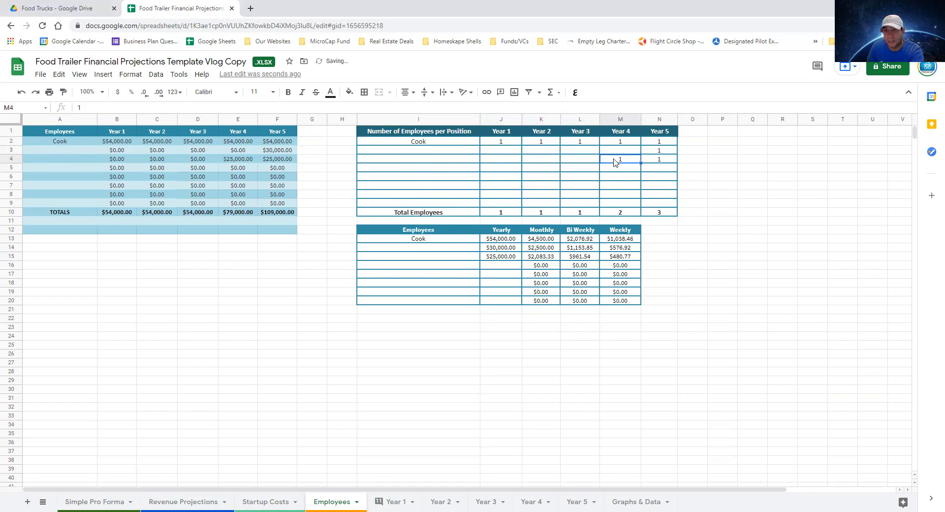
pyautogui.click(659, 152)
pyautogui.press('Delete')
pyautogui.click(659, 160)
pyautogui.press('Delete')
# Check the yearly salary costs in the two rows below the Cook and the Year 1 total formula
pyautogui.click(112, 152)
pyautogui.moveTo(113, 152); pyautogui.dragTo(281, 162)
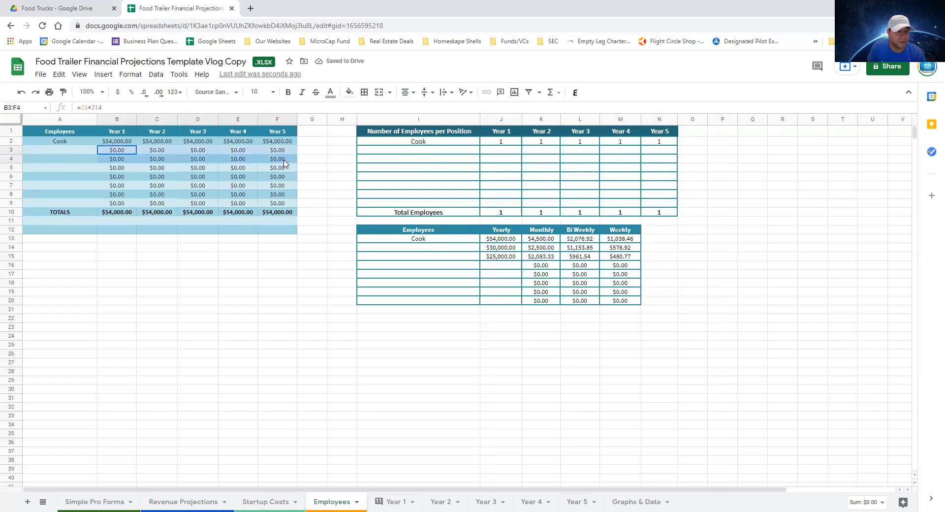
pyautogui.click(118, 212)
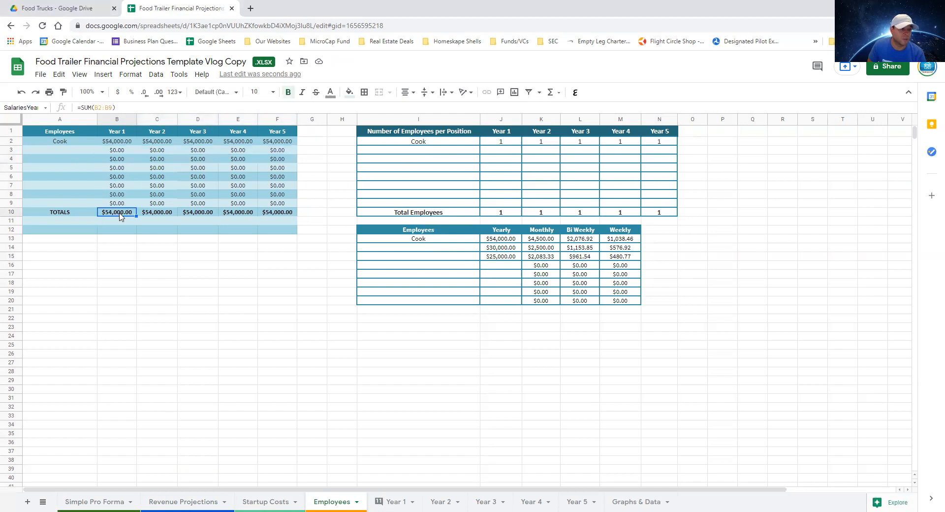
# Examine the employee cost formula, monthly cash on hand and starting cash amount on the Year 1 sheet
pyautogui.click(391, 501)
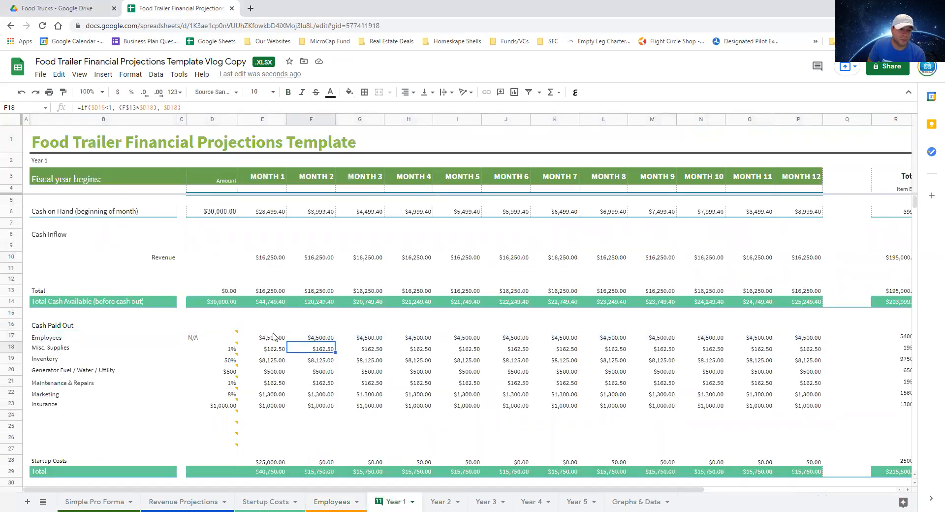
pyautogui.click(274, 338)
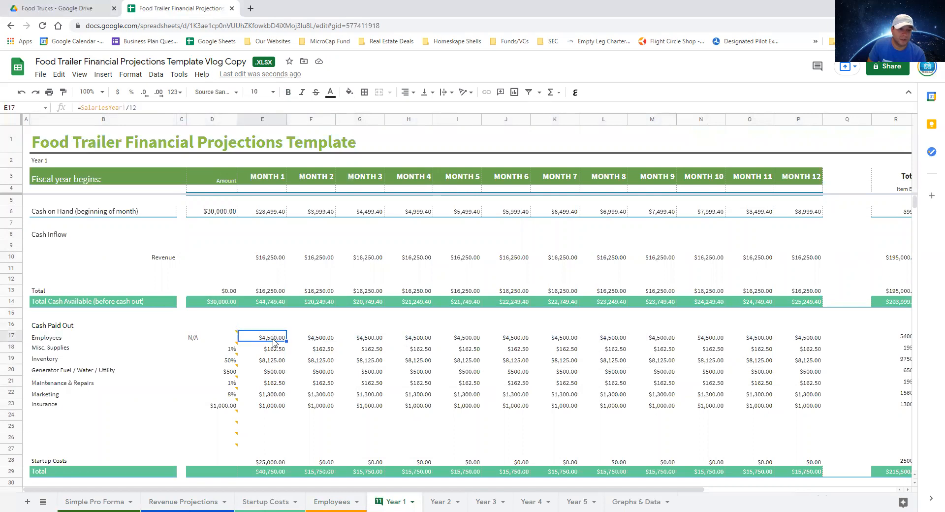
pyautogui.click(647, 211)
pyautogui.click(398, 215)
pyautogui.click(570, 208)
pyautogui.click(272, 223)
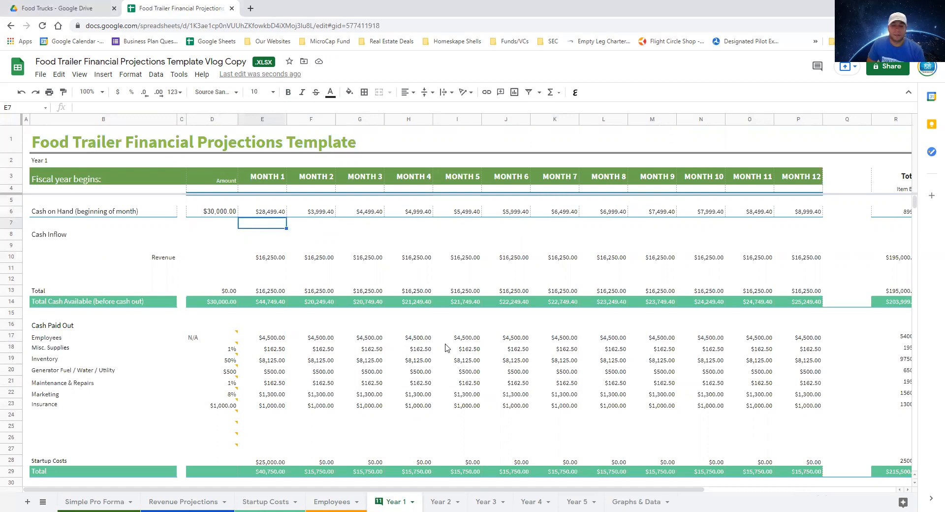
pyautogui.scroll(-1, 386, 352)
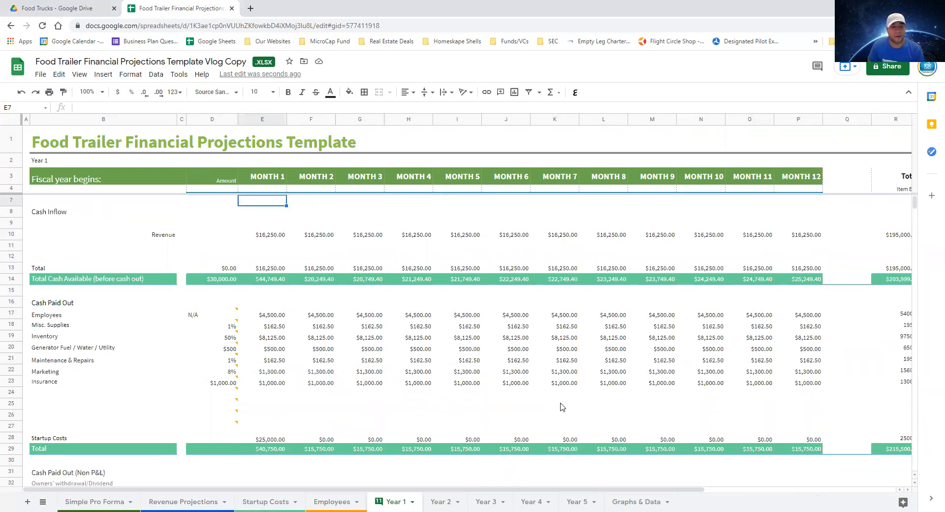
pyautogui.scroll(1, 428, 366)
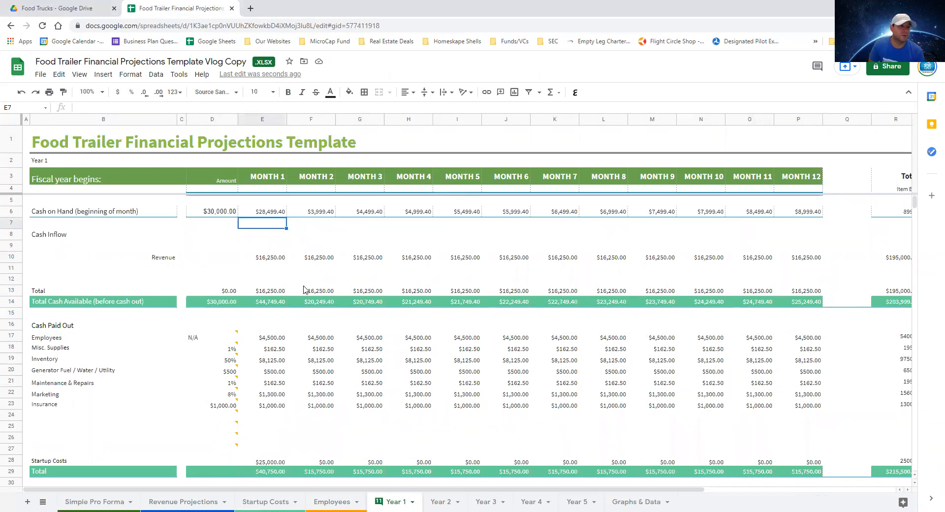
pyautogui.click(214, 214)
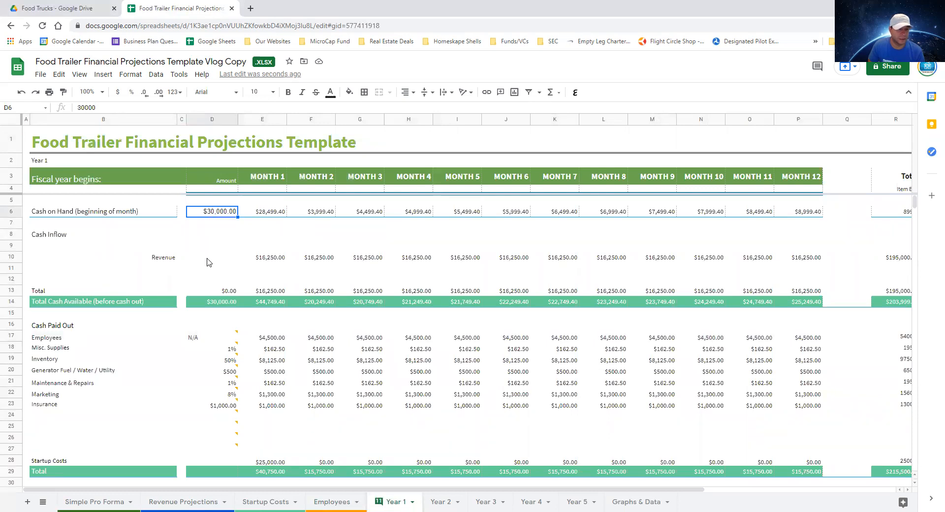
# Set the starting Cash on Hand amount on the Year 1 sheet to $250,000
pyautogui.scroll(-3, 213, 256)
pyautogui.scroll(3, 213, 255)
pyautogui.write('250000')
pyautogui.press('Return')
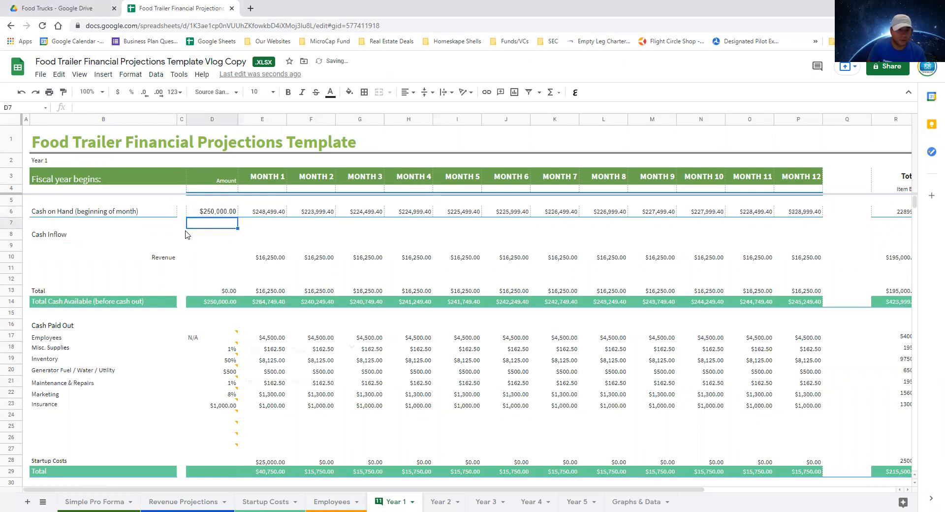
# Set the starting Cash on Hand amount to $7,000 and review the monthly cash flow down to the cash paid out totals
pyautogui.click(210, 213)
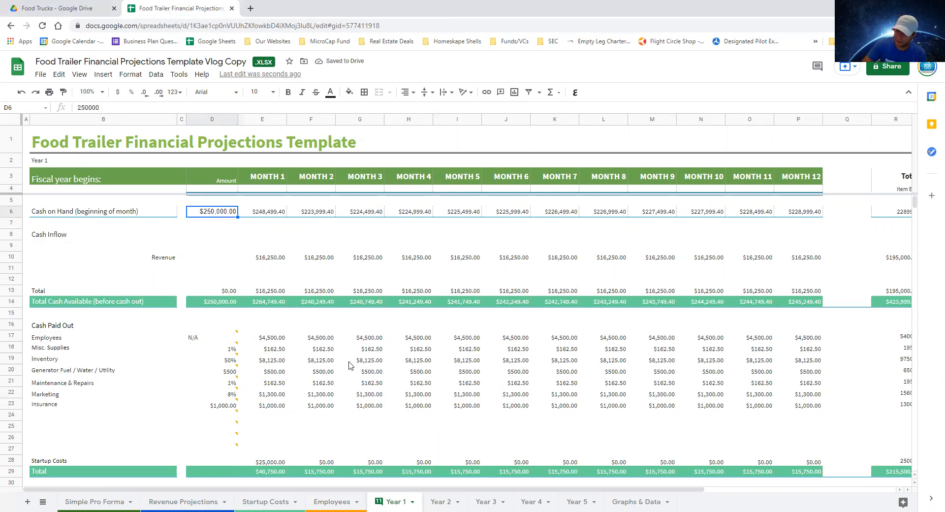
pyautogui.write('7,000')
pyautogui.press('Return')
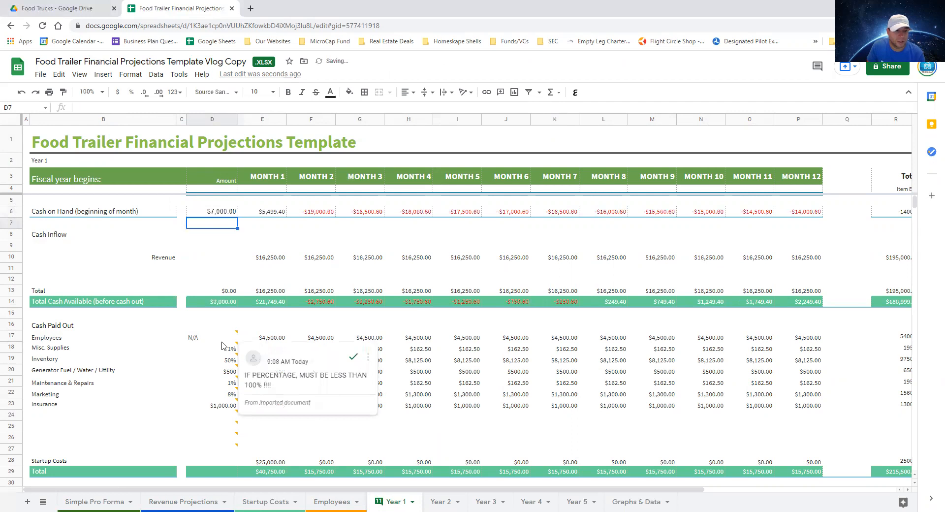
pyautogui.click(233, 213)
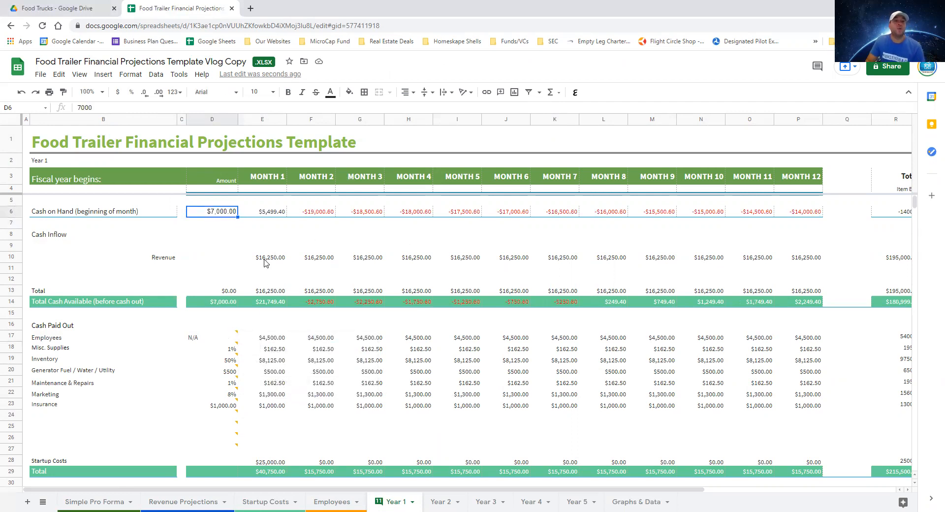
pyautogui.moveTo(229, 408)
pyautogui.scroll(-3, 230, 408)
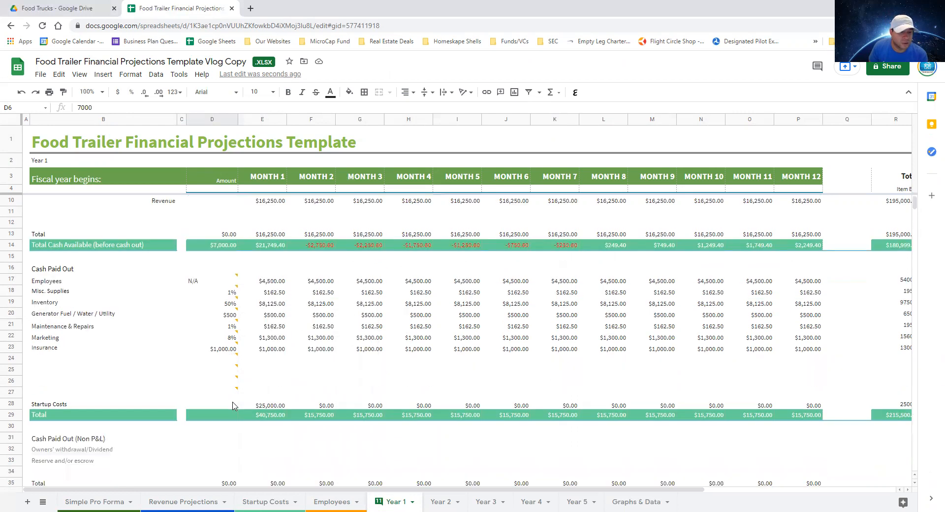
pyautogui.scroll(3, 234, 406)
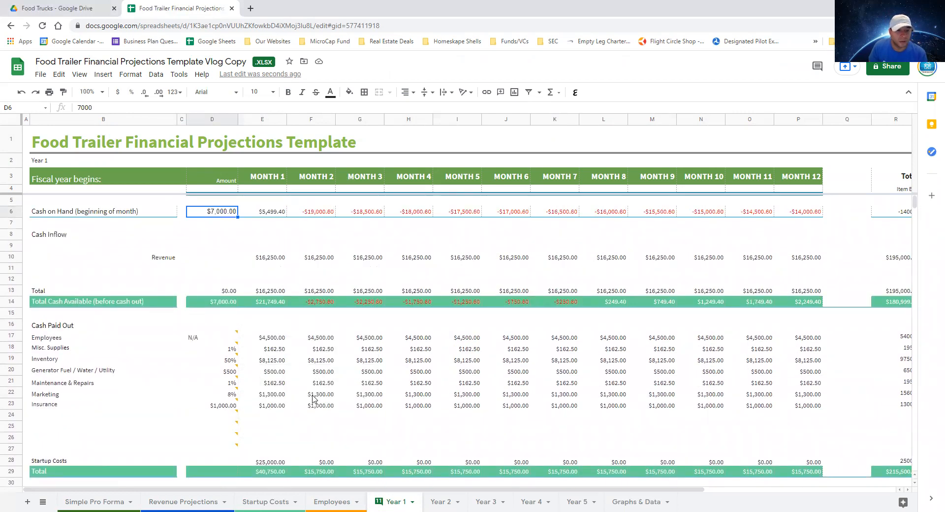
# Check the Month 1 Startup Costs formula against the sum of the amounts on the Startup Costs sheet, then return to Year 1
pyautogui.click(282, 463)
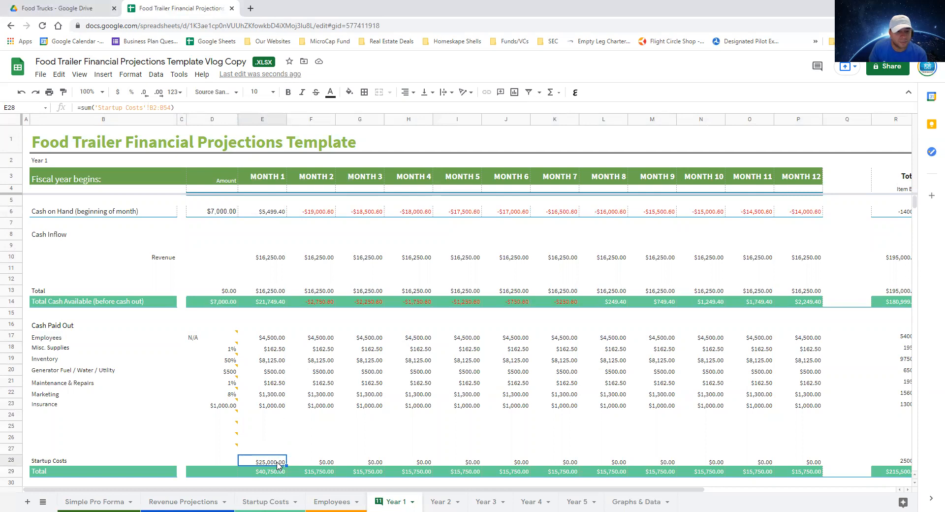
pyautogui.doubleClick(279, 464)
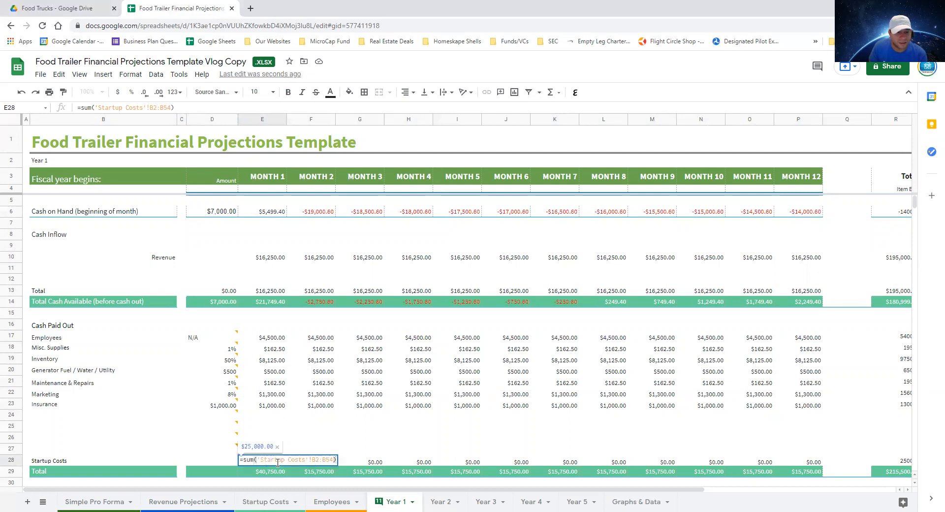
pyautogui.press('Escape')
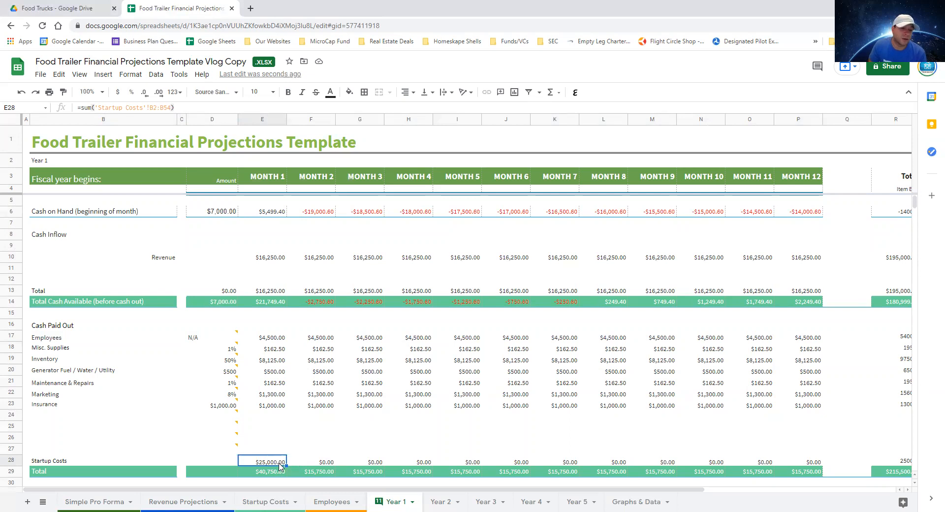
pyautogui.click(284, 500)
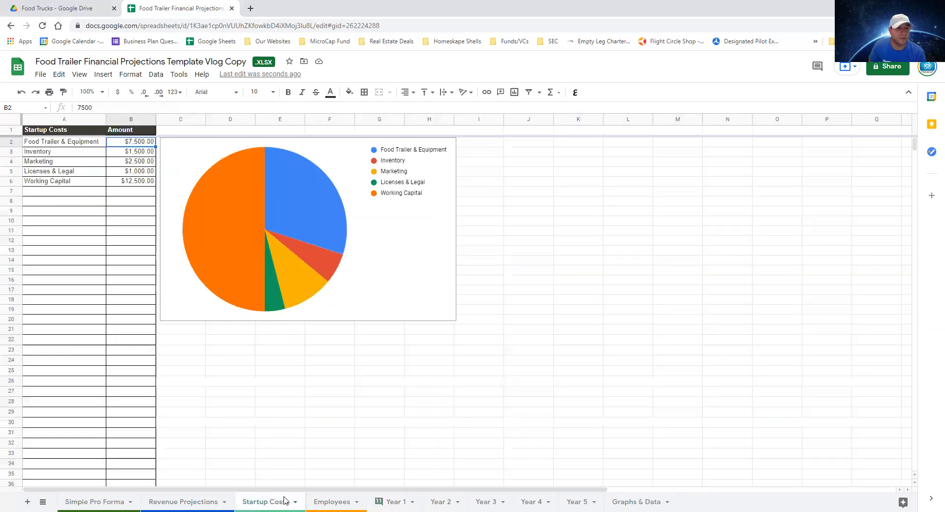
pyautogui.click(130, 193)
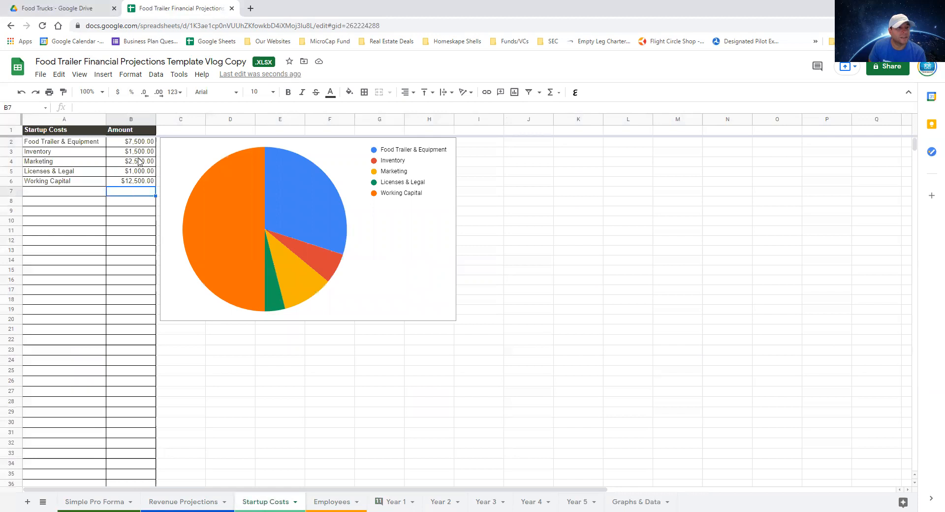
pyautogui.moveTo(135, 144); pyautogui.dragTo(147, 185)
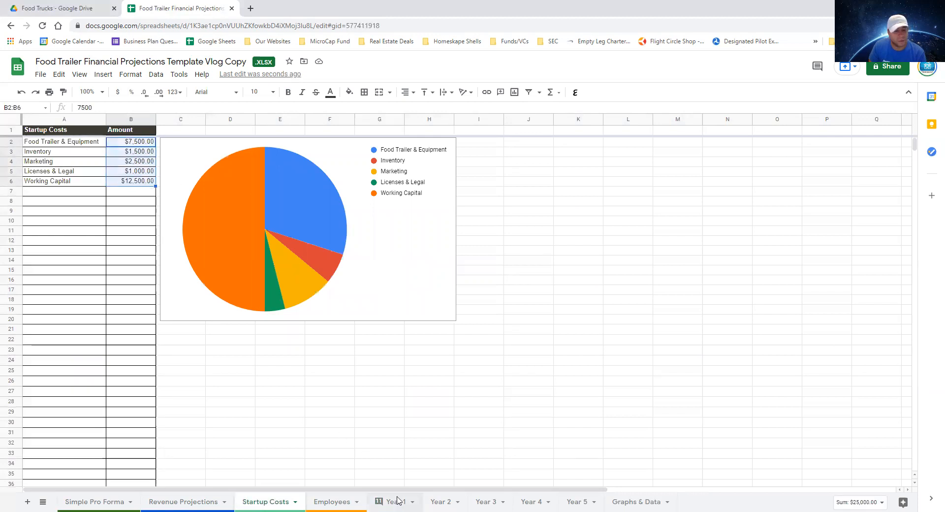
pyautogui.click(396, 501)
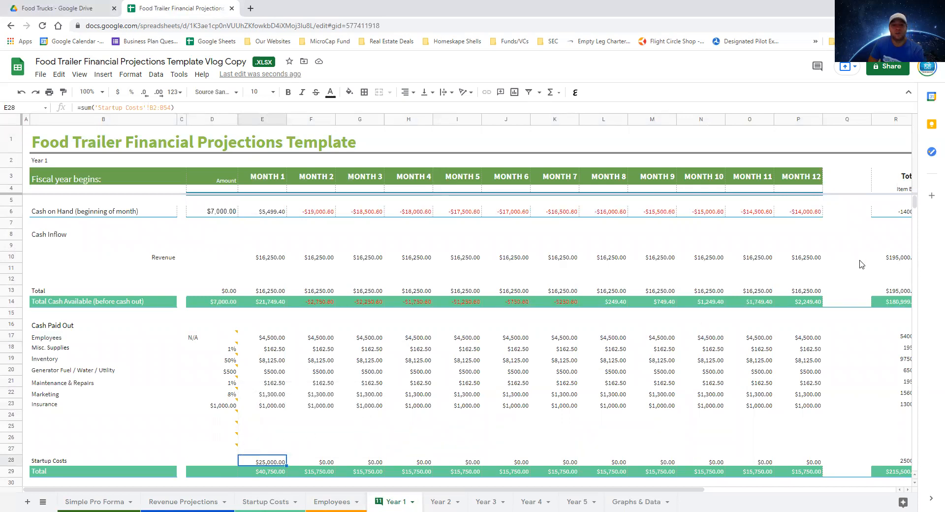
# Set the starting Cash on Hand amount to $25,000 and check the Generator Fuel / Water / Utility expense amount
pyautogui.click(212, 211)
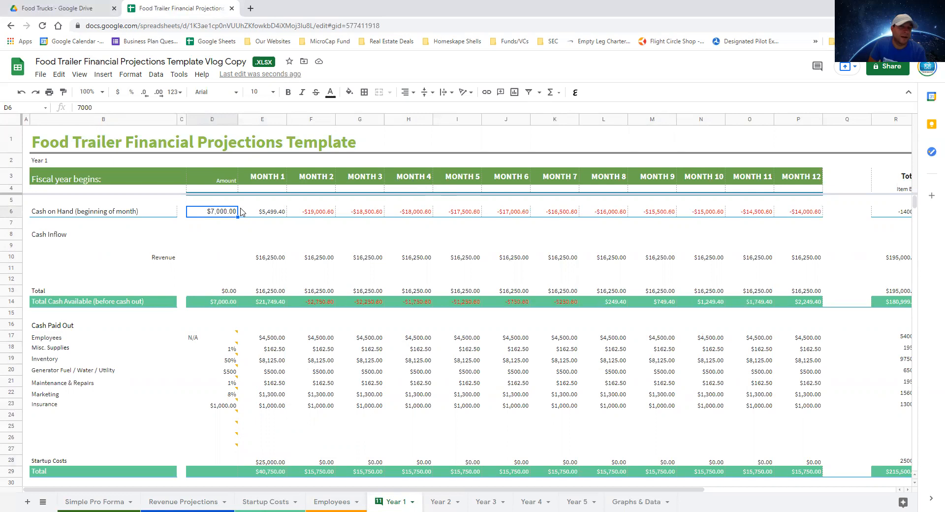
pyautogui.write('25')
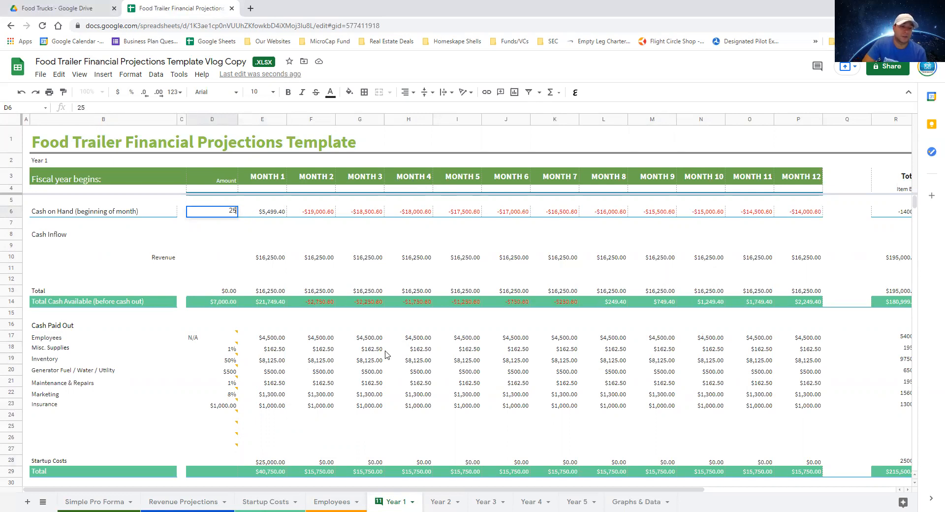
pyautogui.write(',000')
pyautogui.press('Return')
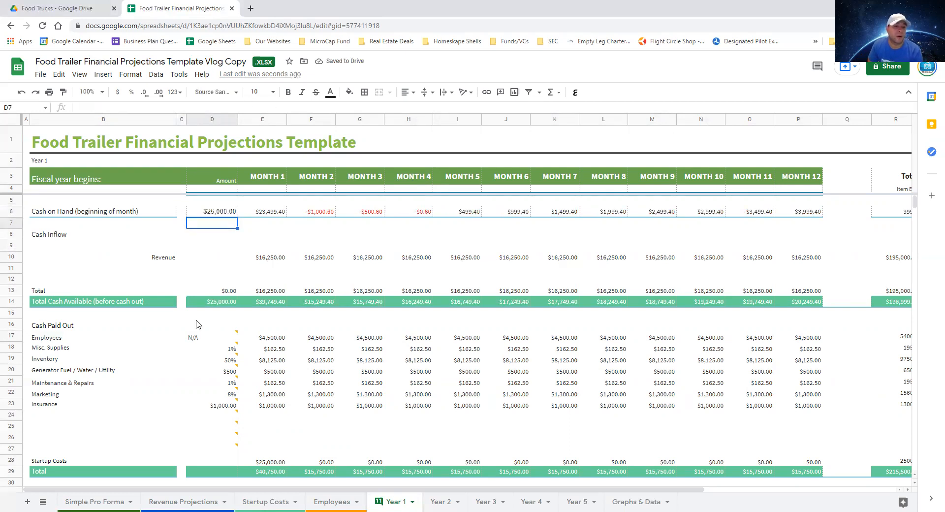
pyautogui.click(228, 407)
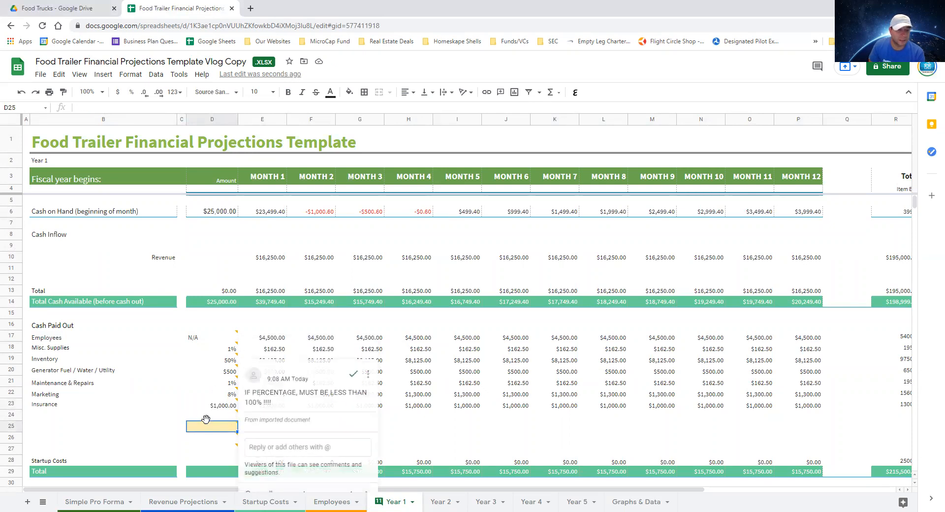
pyautogui.click(215, 374)
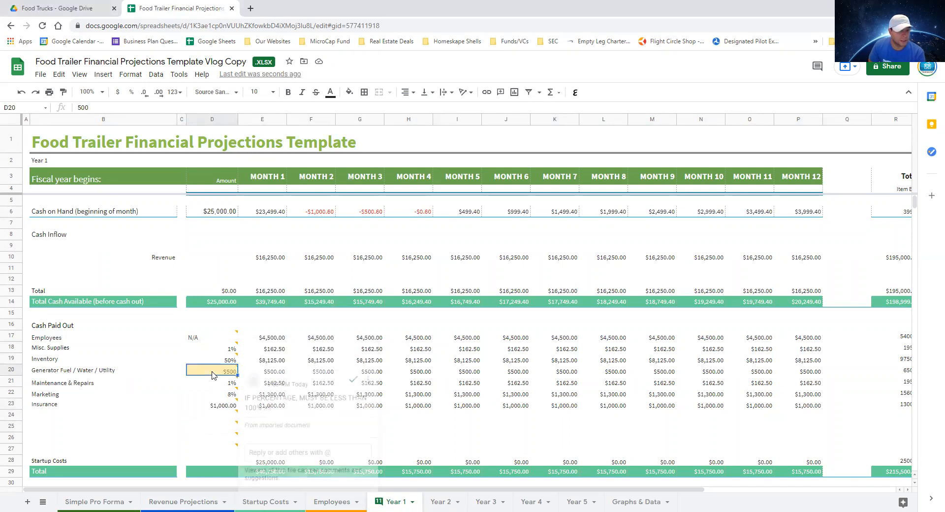
pyautogui.click(427, 326)
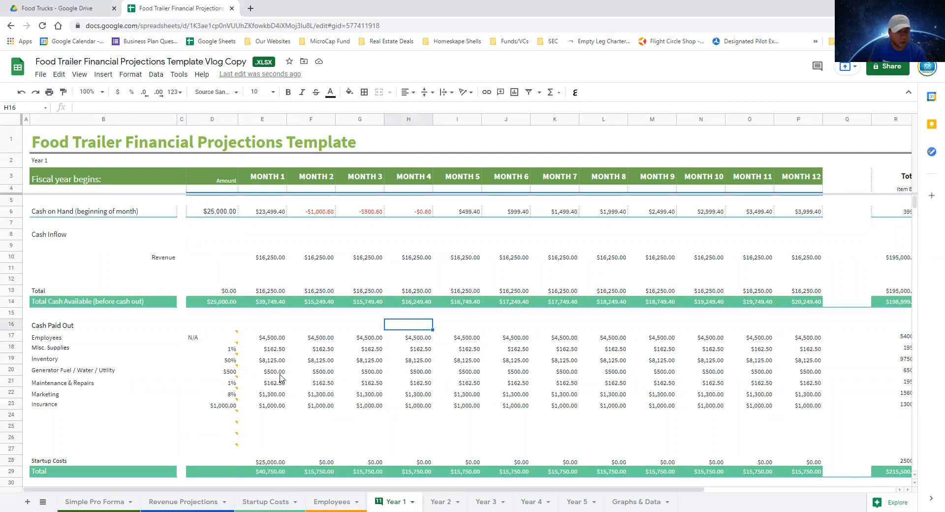
# Set the starting Cash on Hand amount on the Year 1 sheet to $35,000
pyautogui.click(227, 213)
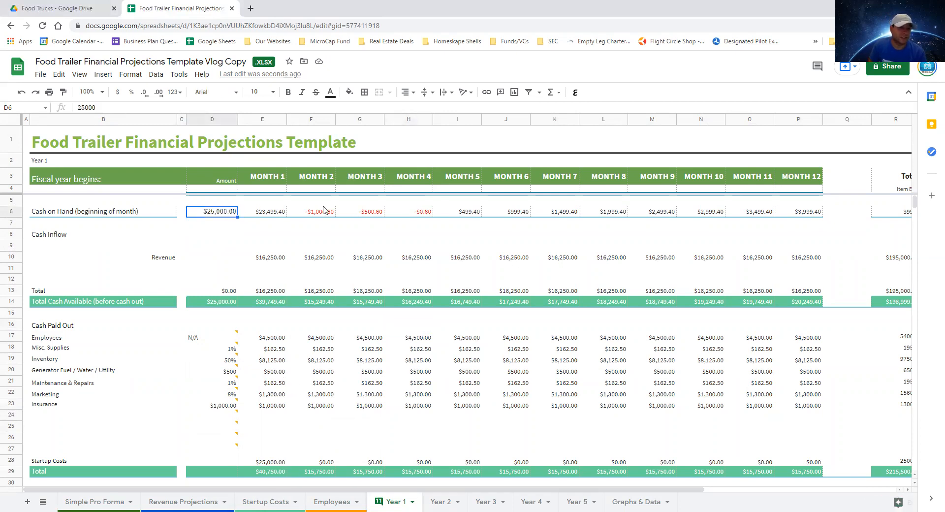
pyautogui.write('35000')
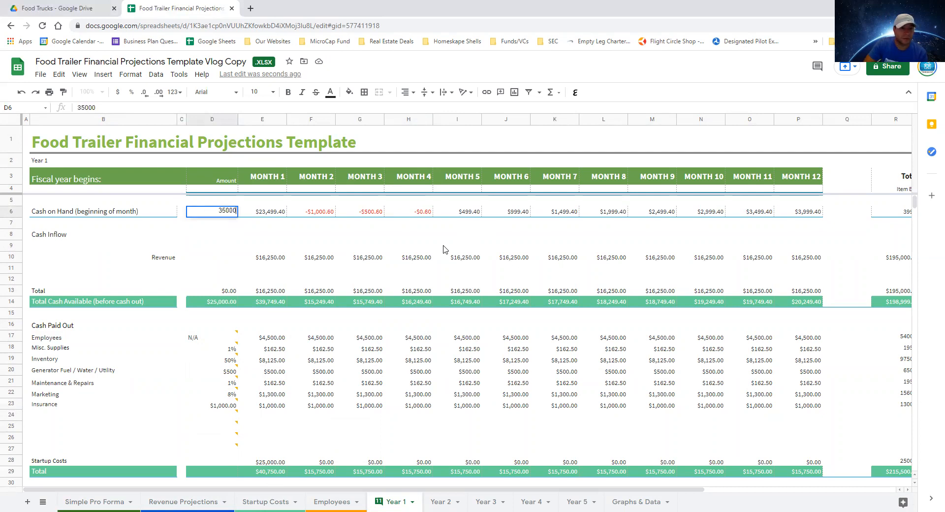
pyautogui.press('Return')
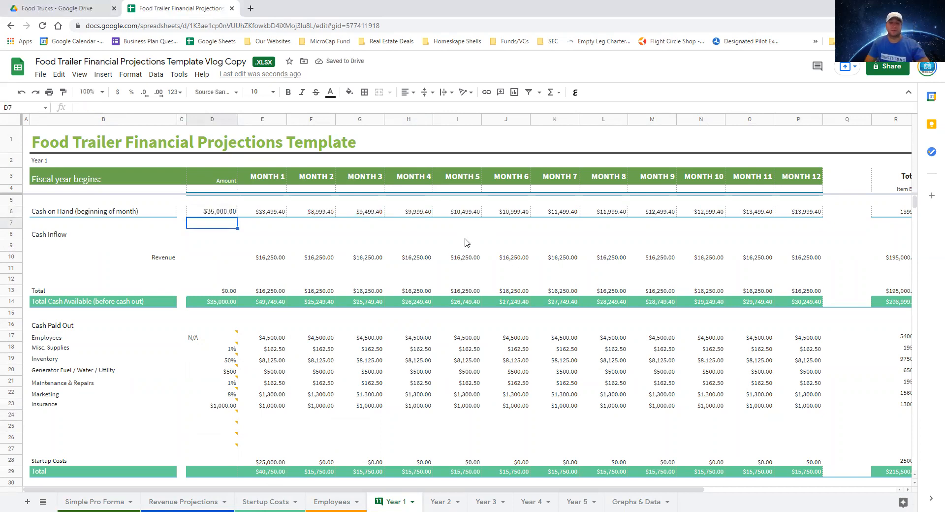
# Examine the Misc. Supplies percentage, its monthly cost formulas and the Month 1 Revenue formula
pyautogui.click(227, 338)
pyautogui.click(226, 350)
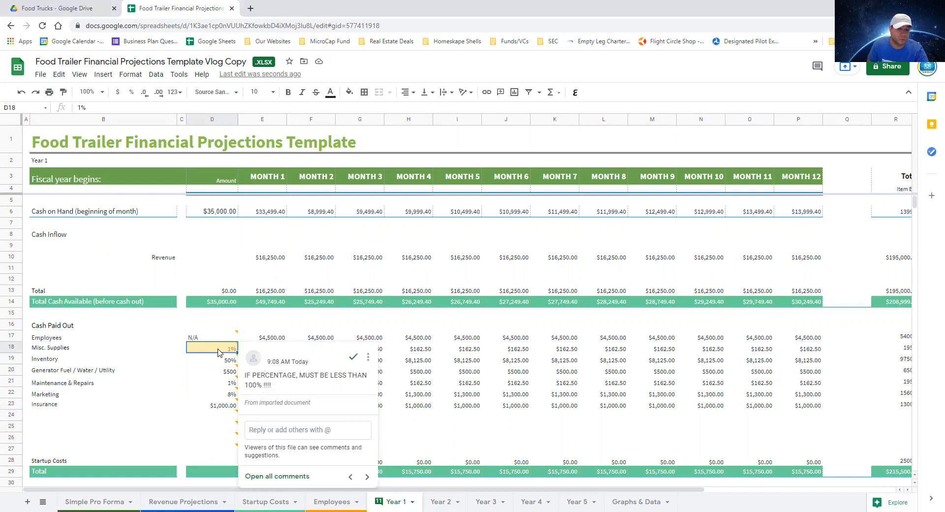
pyautogui.click(464, 348)
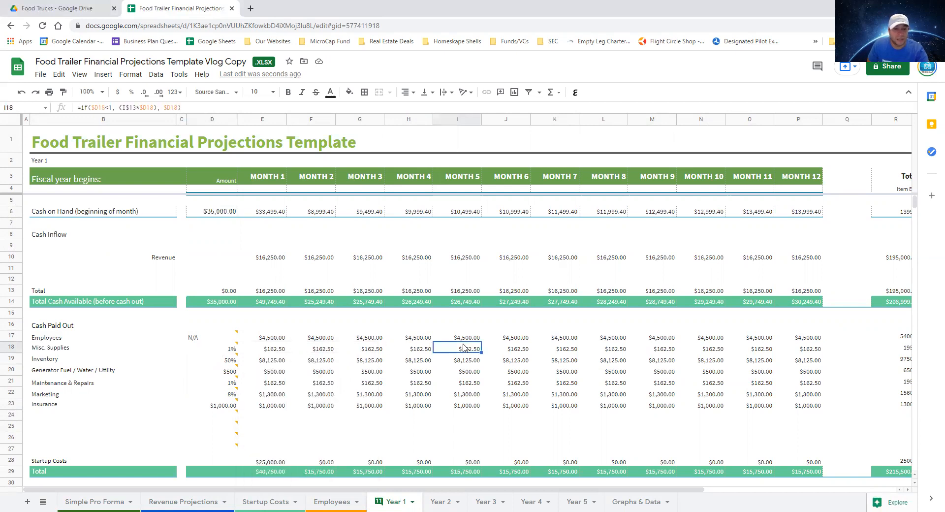
pyautogui.click(278, 350)
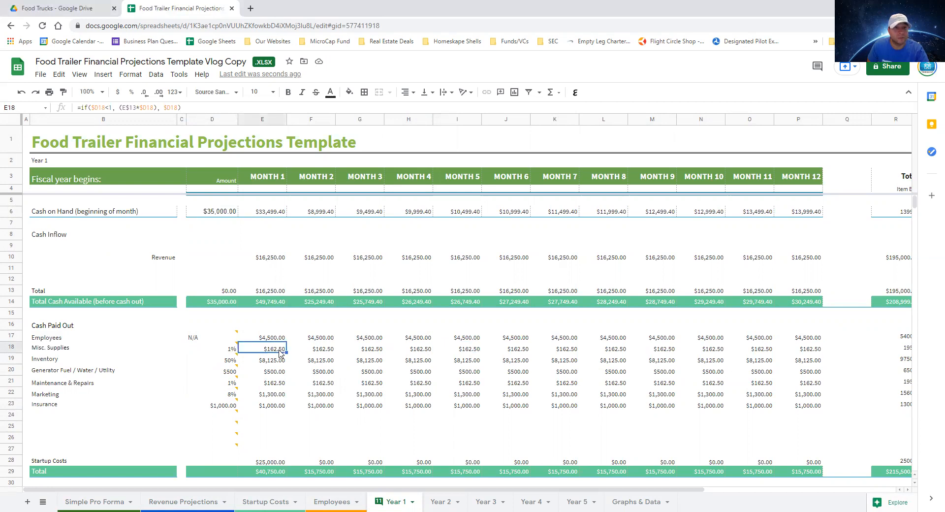
pyautogui.click(269, 260)
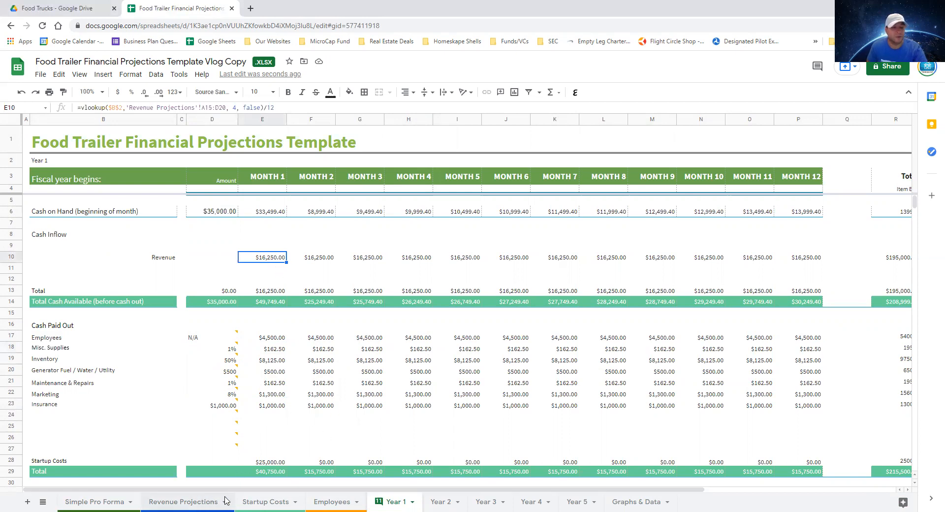
# Try a Misc. Supplies rate of 2%, check the Month 1 cost formula, and restore the rate to 1%
pyautogui.click(233, 350)
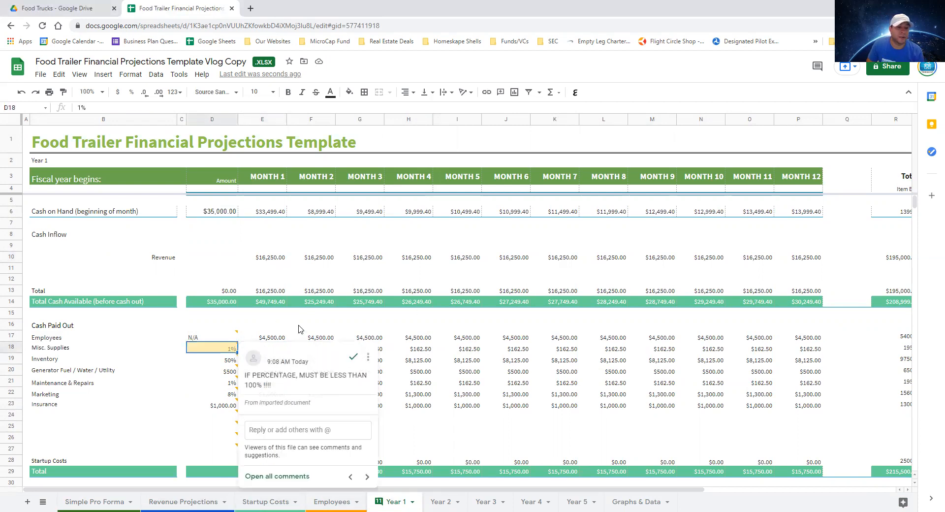
pyautogui.write('2')
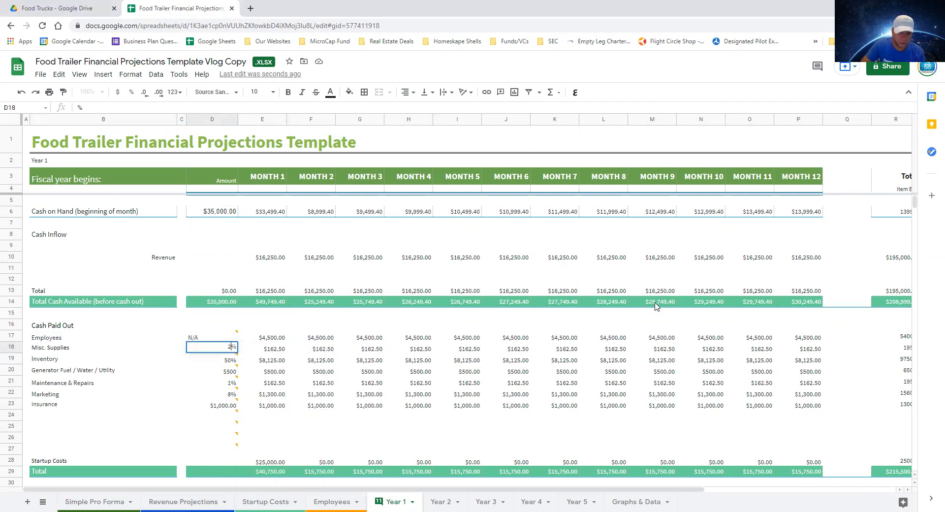
pyautogui.press('Return')
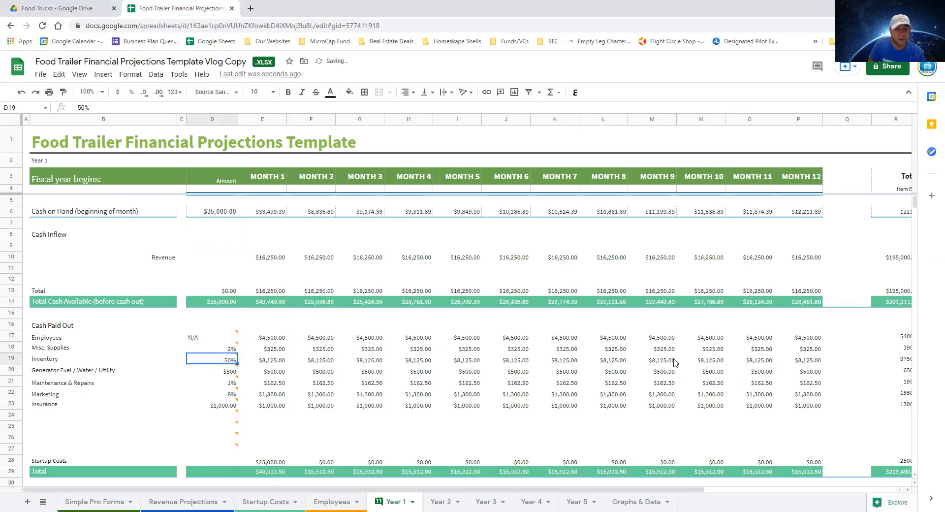
pyautogui.click(273, 350)
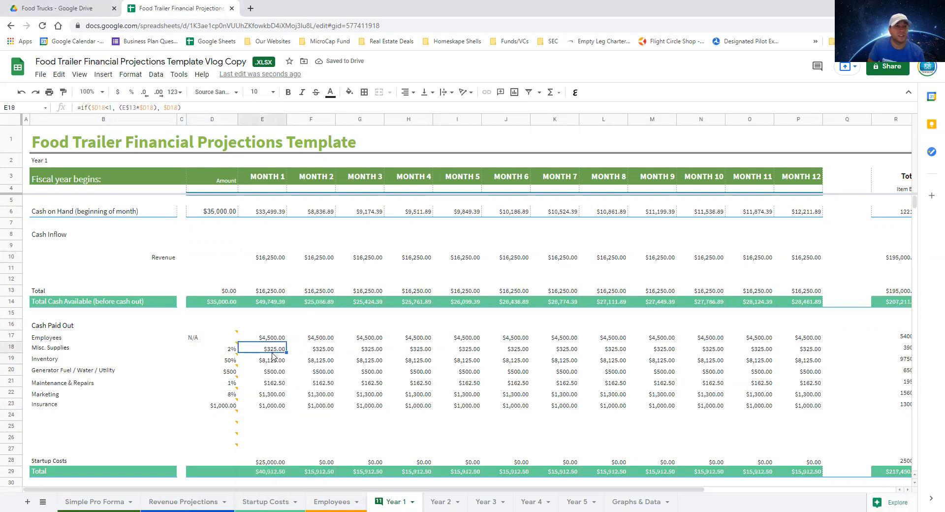
pyautogui.click(219, 348)
pyautogui.write('1')
pyautogui.press('Return')
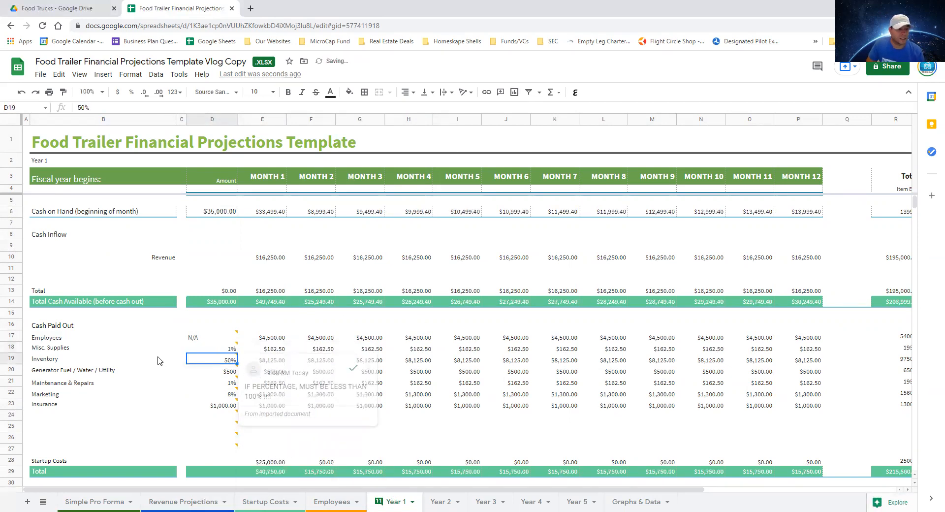
# Review the Inventory, Generator Fuel / Water / Utility and Maintenance & Repairs expense rows and the Month 1 Employees formula
pyautogui.click(158, 360)
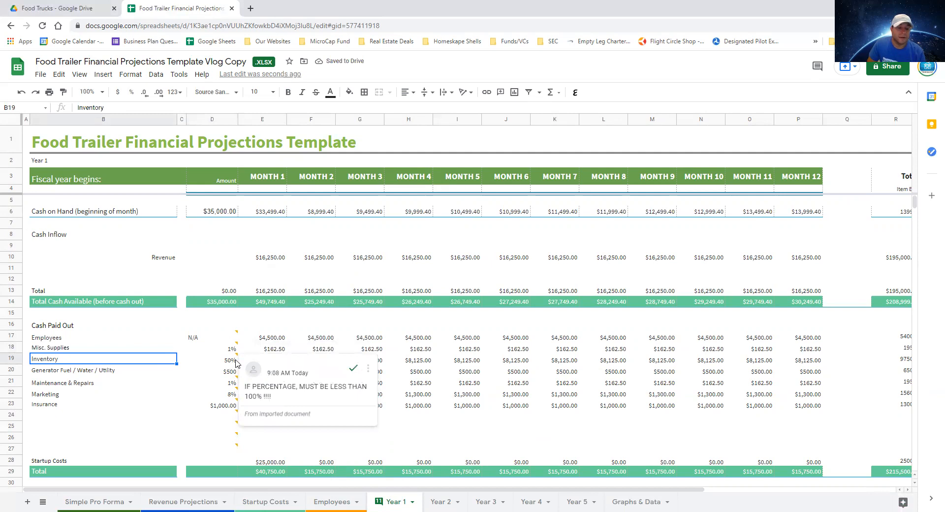
pyautogui.click(264, 339)
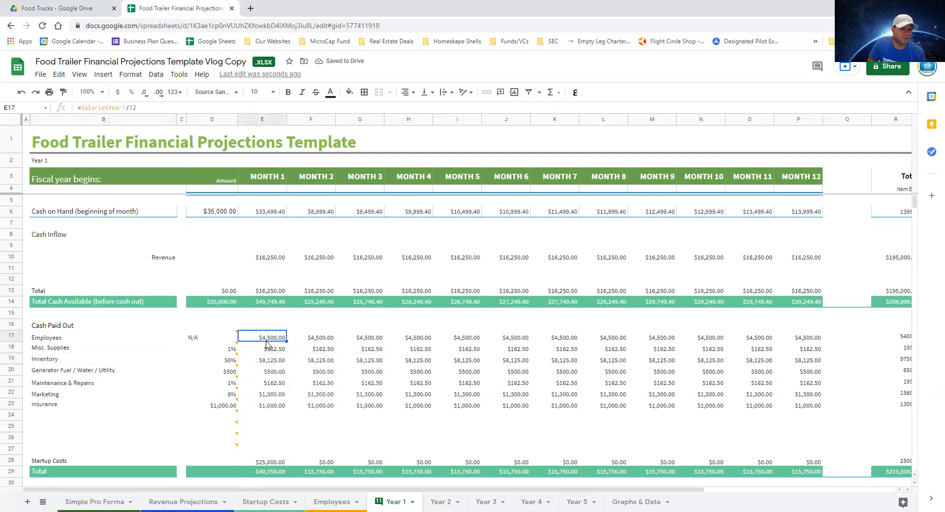
pyautogui.click(102, 375)
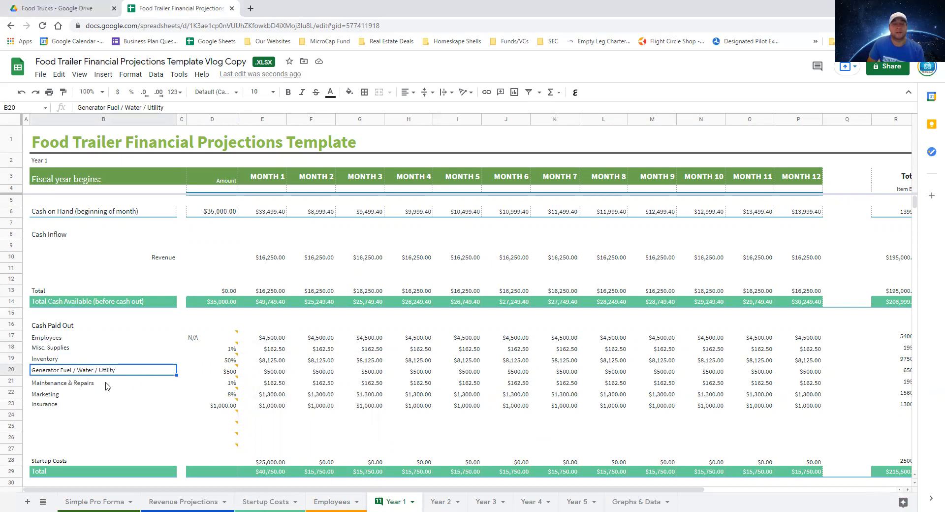
pyautogui.click(105, 386)
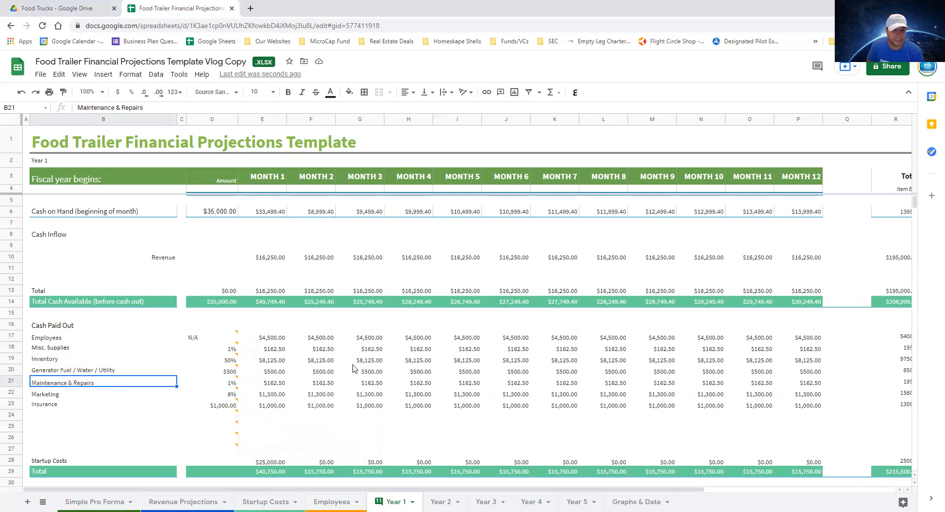
# Review the Marketing and Insurance expense rows, including the Marketing percentage and the Month 1 Insurance cost
pyautogui.click(123, 397)
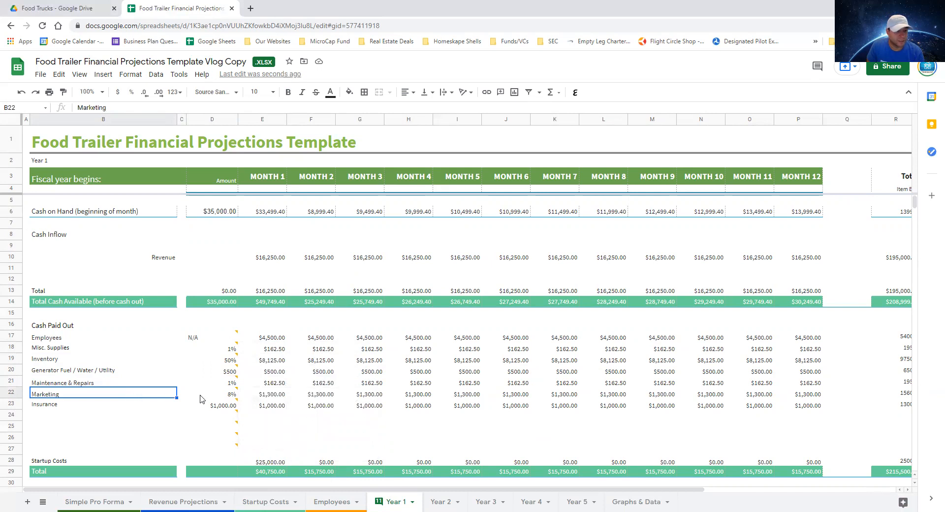
pyautogui.moveTo(212, 402)
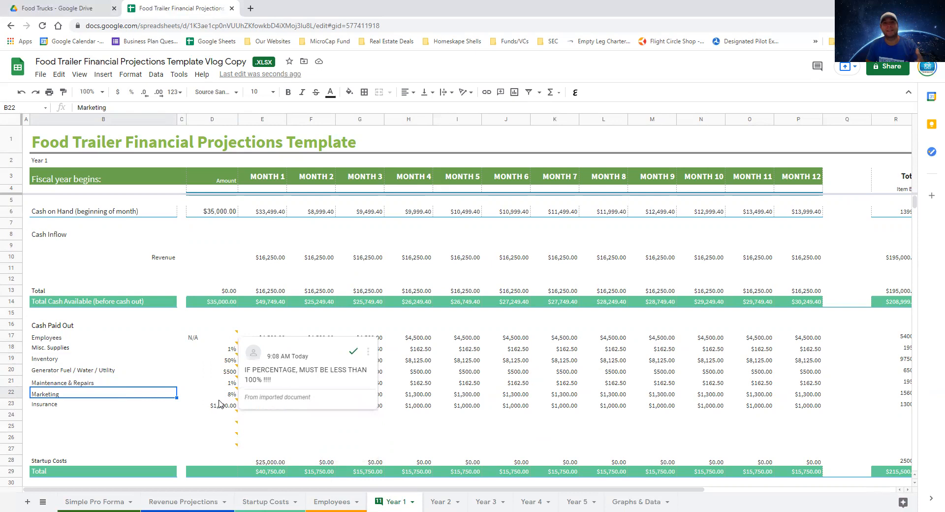
pyautogui.click(138, 411)
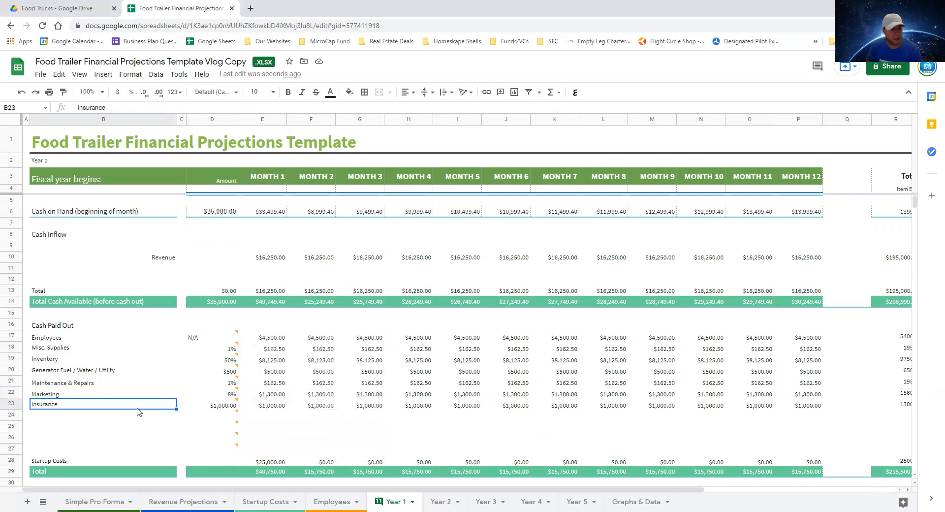
pyautogui.click(276, 410)
# Label the two blank expense rows below Insurance as "item 3" and "item 4"
pyautogui.click(66, 416)
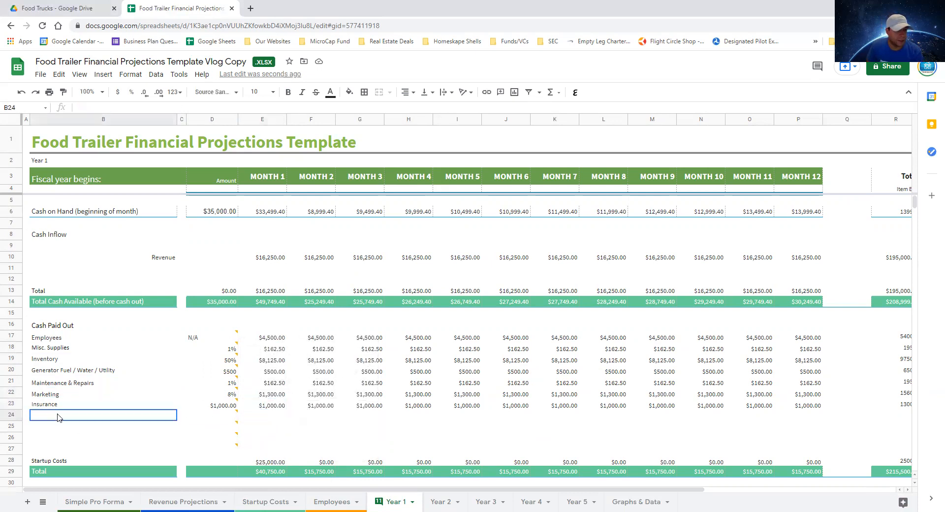
pyautogui.write('it4em')
pyautogui.press('BackSpace')
pyautogui.press('BackSpace')
pyautogui.press('BackSpace')
pyautogui.write('em')
pyautogui.press('Return')
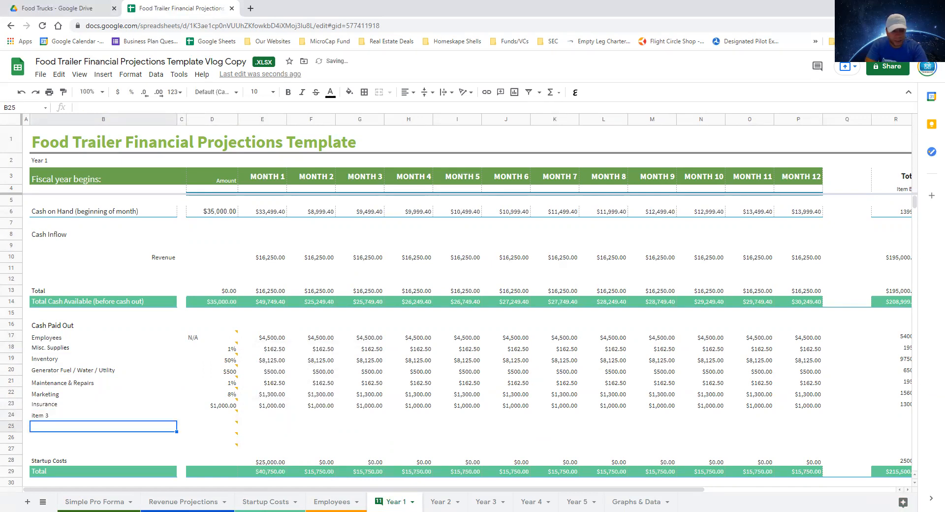
pyautogui.write('item 4')
pyautogui.press('Return')
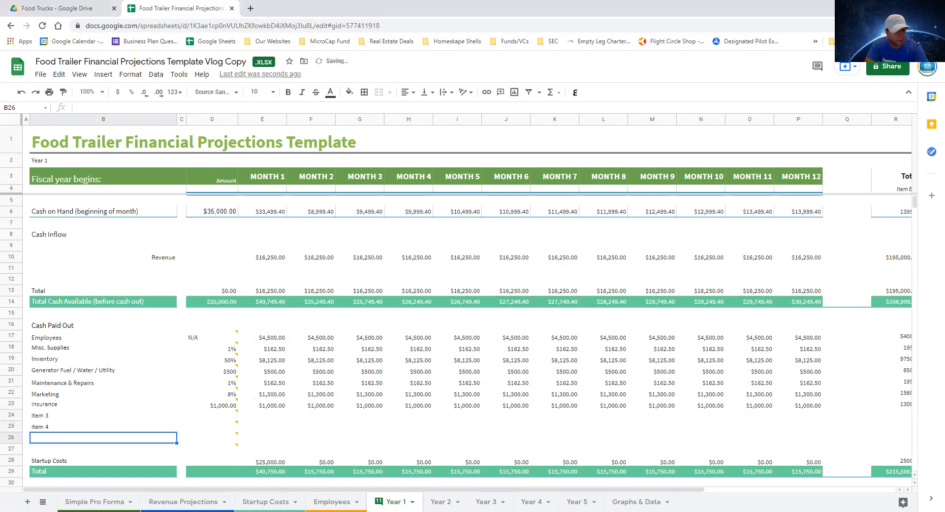
# Try a Month 1 cost of $2,222 for item 3 and check the Cash Paid Out totals
pyautogui.click(282, 417)
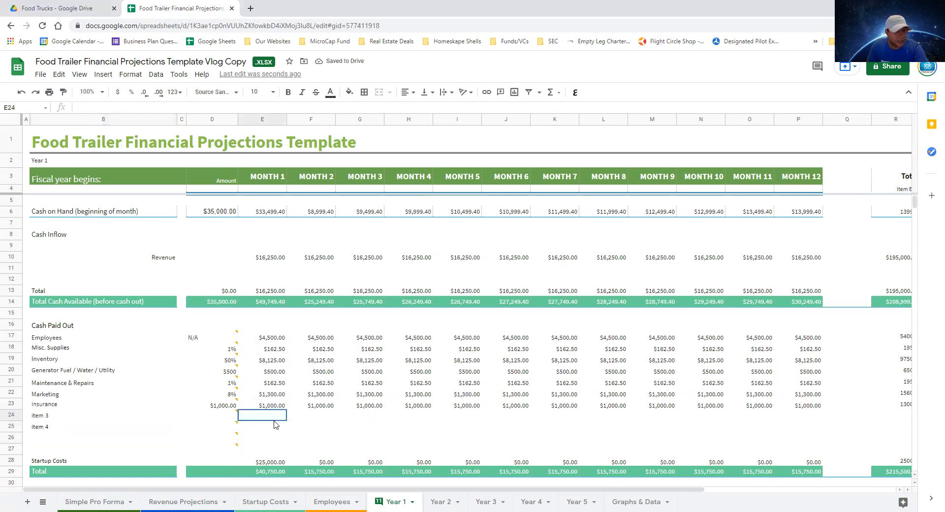
pyautogui.write('2')
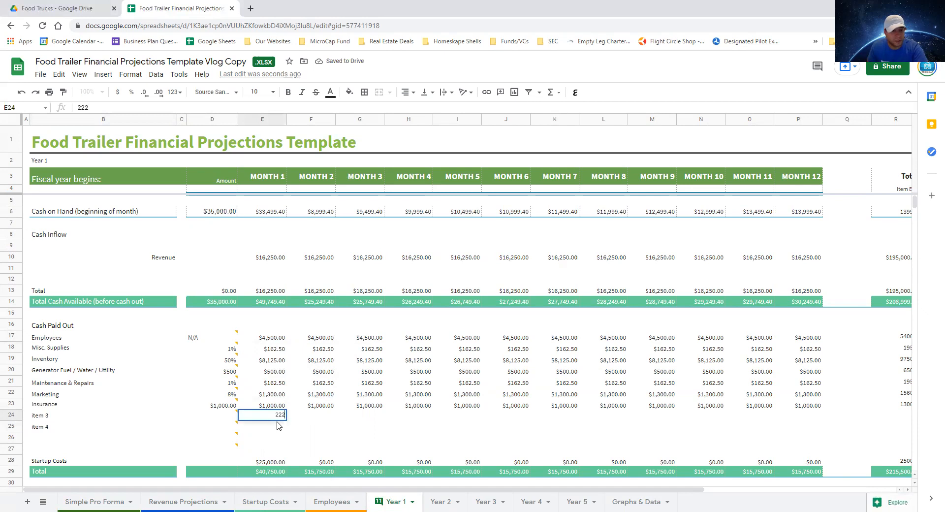
pyautogui.write(',222')
pyautogui.press('Return')
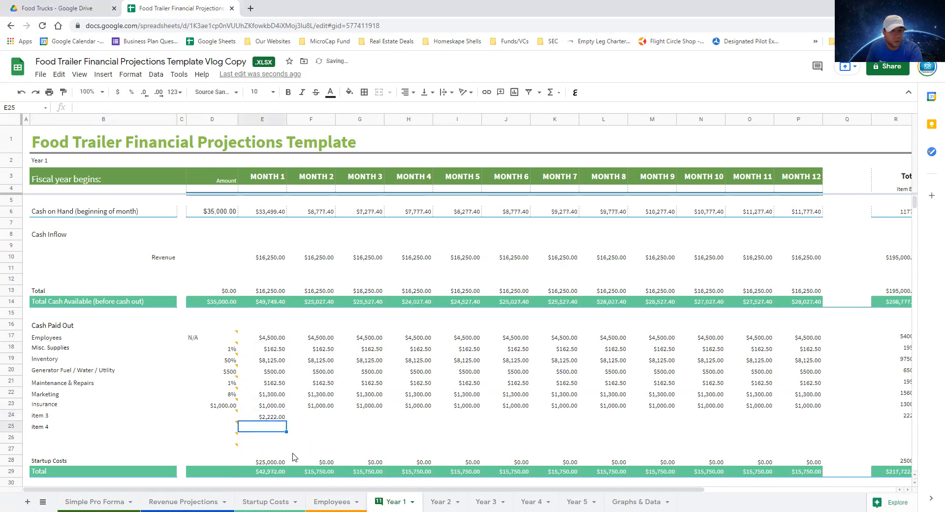
pyautogui.scroll(-2, 301, 443)
pyautogui.scroll(2, 302, 438)
pyautogui.click(273, 418)
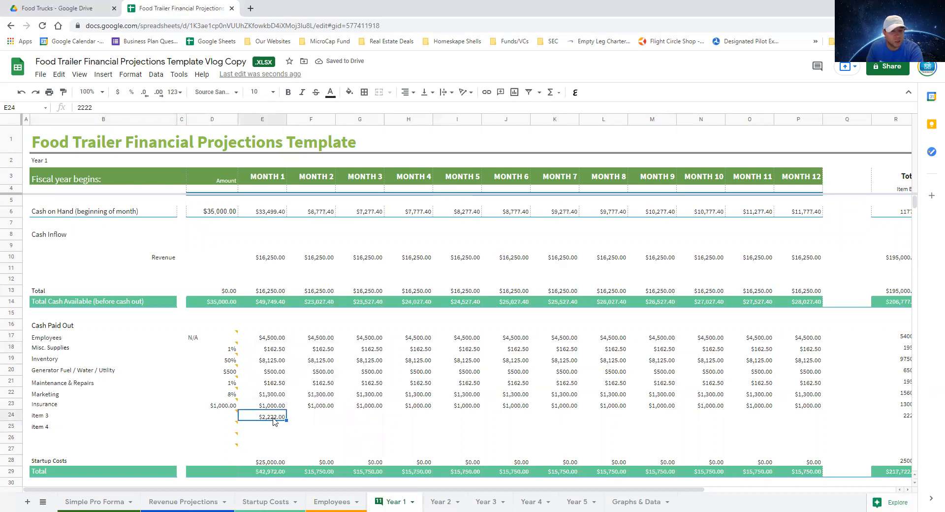
# Undo the item 3 cost and both added expense row labels
pyautogui.click(21, 94)
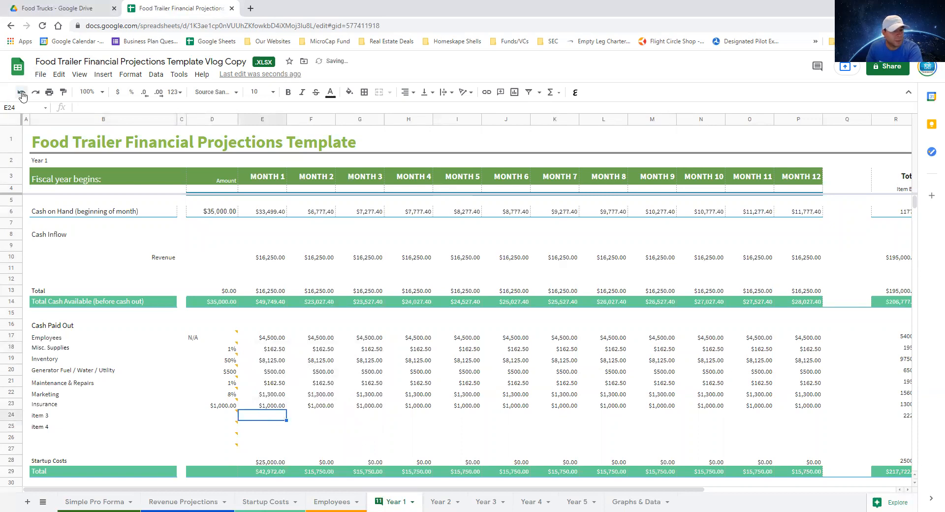
pyautogui.click(21, 93)
pyautogui.click(21, 94)
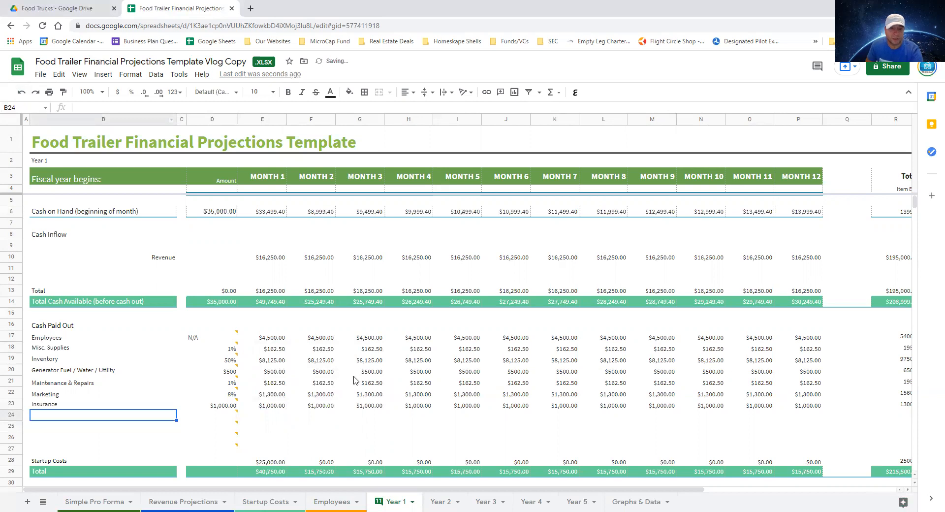
# Trace the starting Cash on Hand through the Amount column's Cash Position to the Month 1 Cash on Hand
pyautogui.click(219, 212)
pyautogui.scroll(-5, 224, 296)
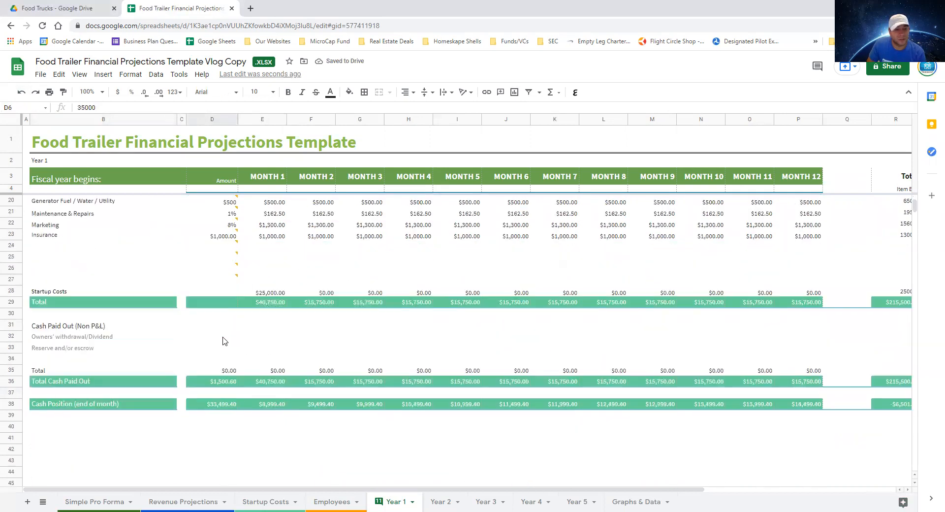
pyautogui.click(217, 404)
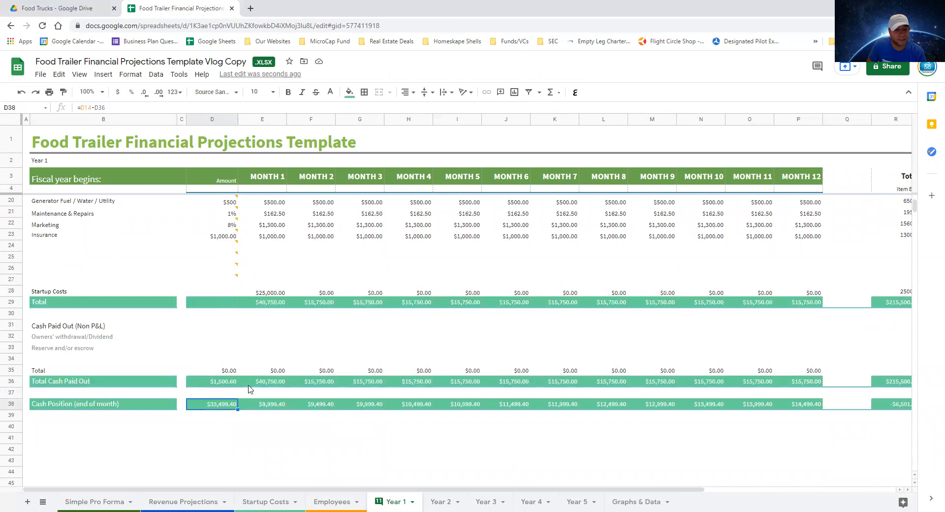
pyautogui.scroll(5, 249, 388)
pyautogui.click(276, 213)
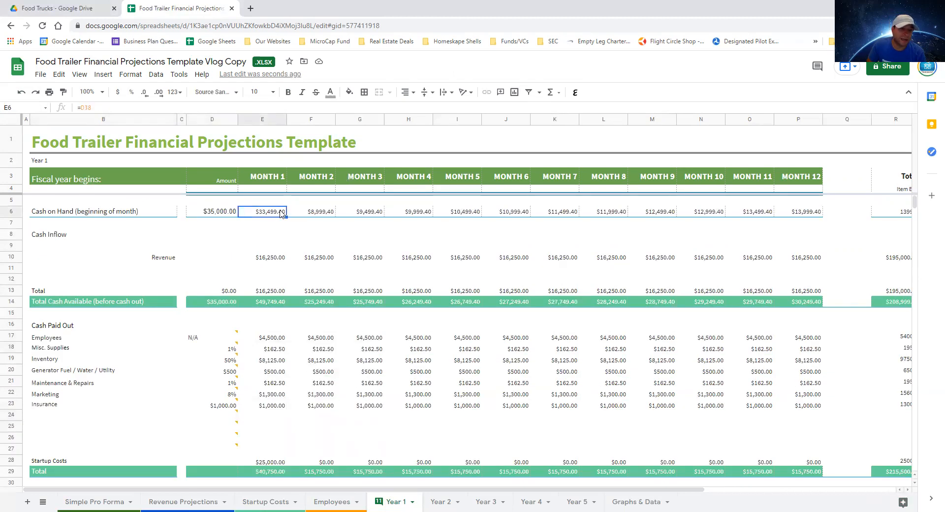
# Follow Month 1 from Revenue and Total Cash Available through the expenses, startup costs and total to the end-of-month Cash Position
pyautogui.click(278, 261)
pyautogui.click(278, 302)
pyautogui.scroll(-2, 303, 333)
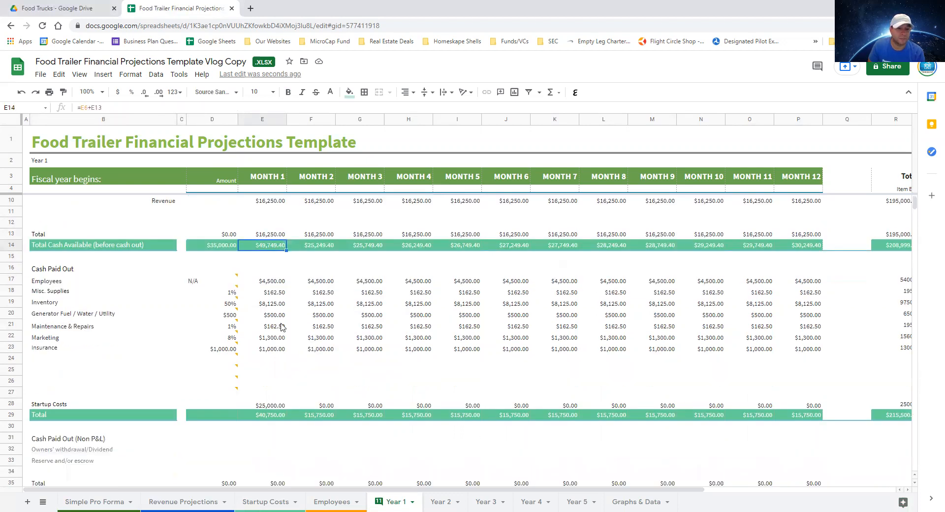
pyautogui.moveTo(276, 284); pyautogui.dragTo(272, 352)
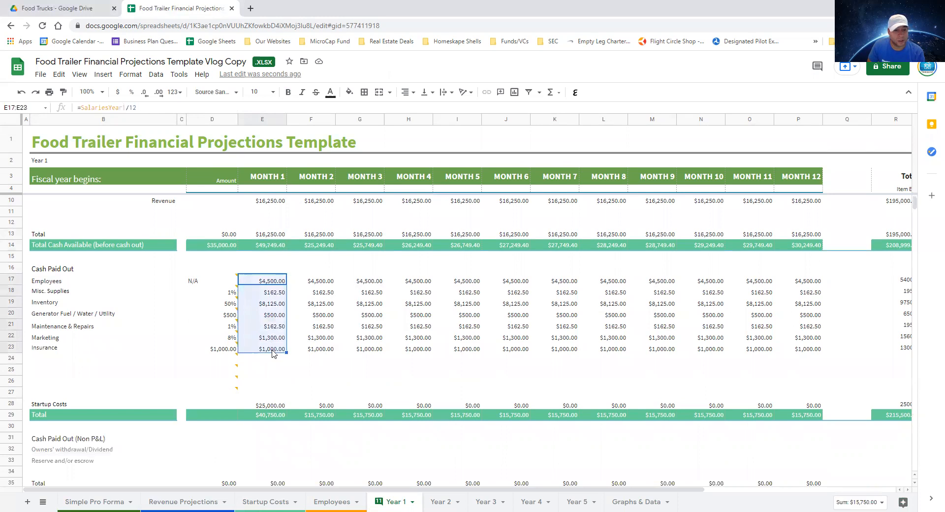
pyautogui.click(273, 407)
pyautogui.click(279, 415)
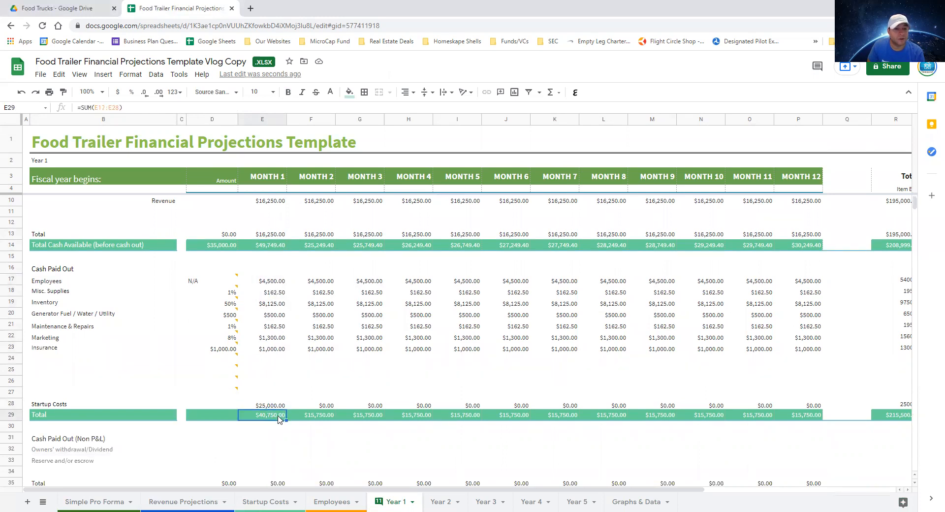
pyautogui.scroll(-2, 282, 416)
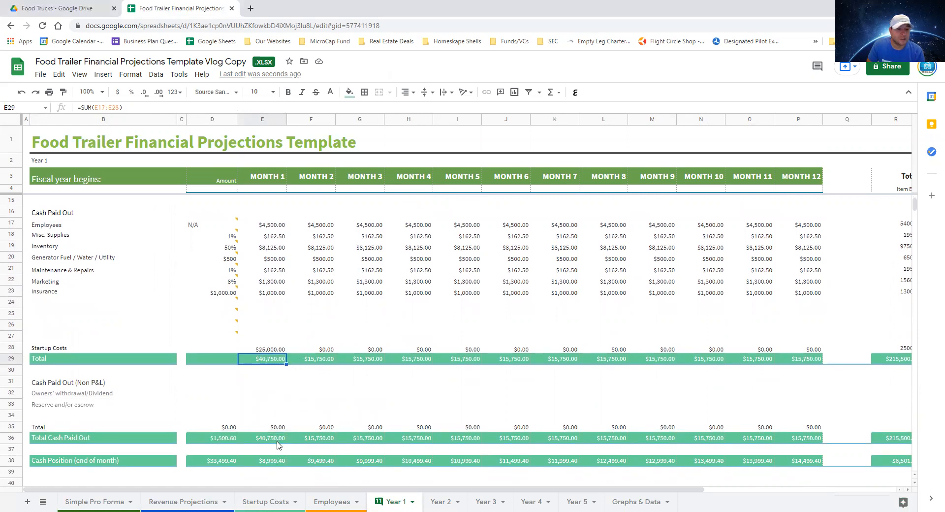
pyautogui.click(273, 462)
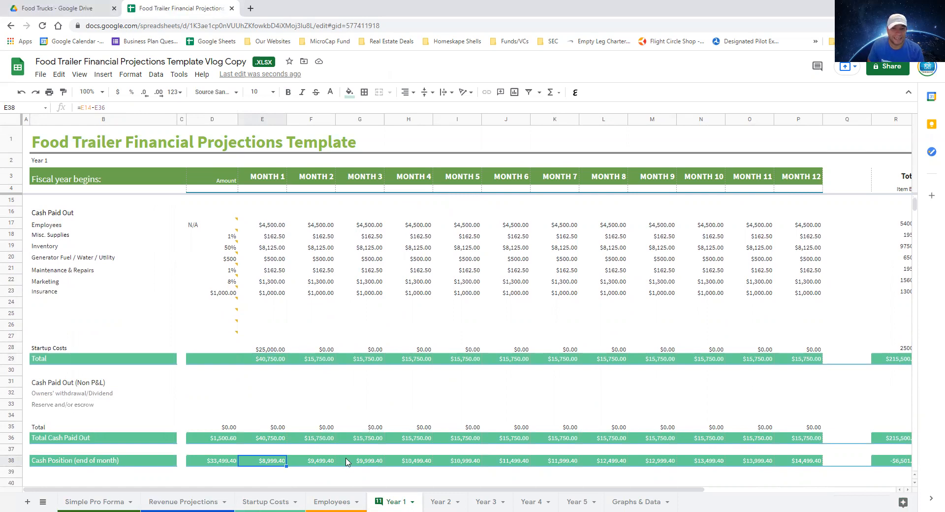
# Follow Month 2 from Cash on Hand and Revenue through Total Cash Available and expenses to the end-of-month Cash Position
pyautogui.scroll(2, 347, 342)
pyautogui.scroll(-3, 349, 344)
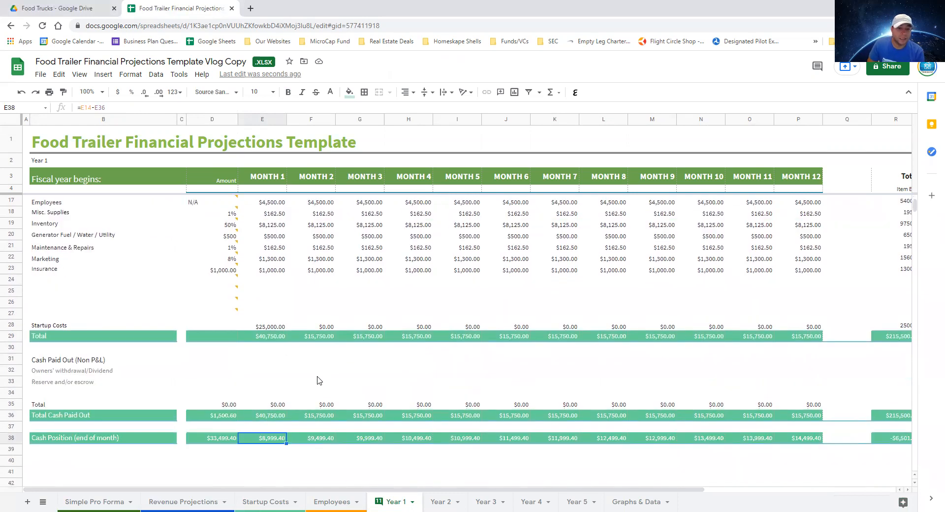
pyautogui.scroll(5, 321, 379)
pyautogui.click(328, 212)
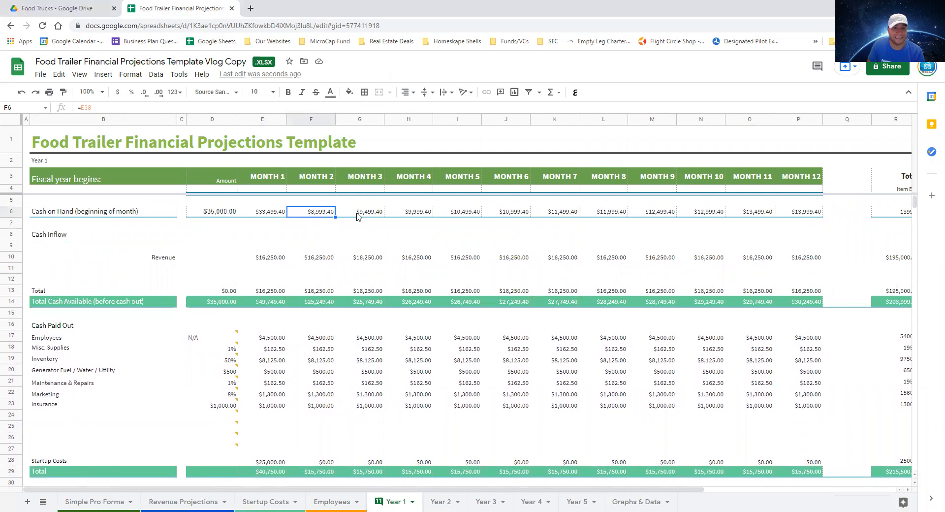
pyautogui.click(319, 261)
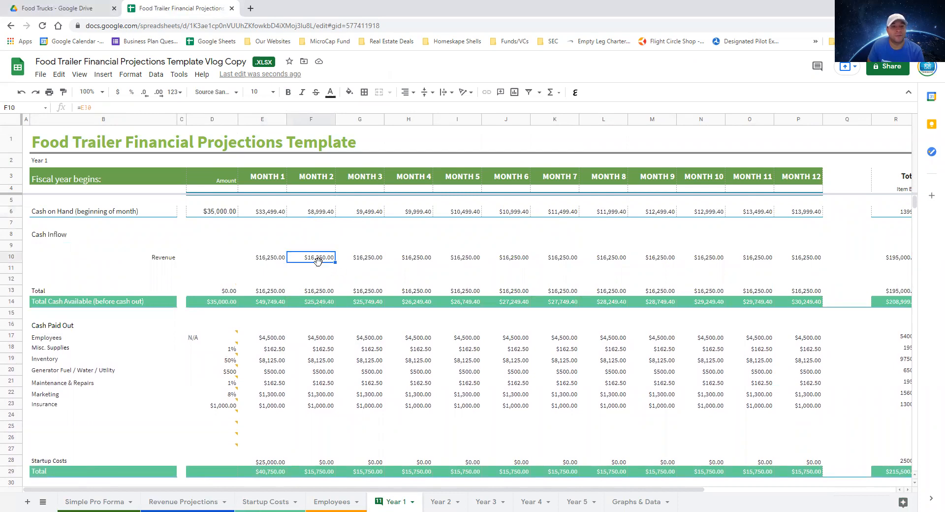
pyautogui.click(334, 302)
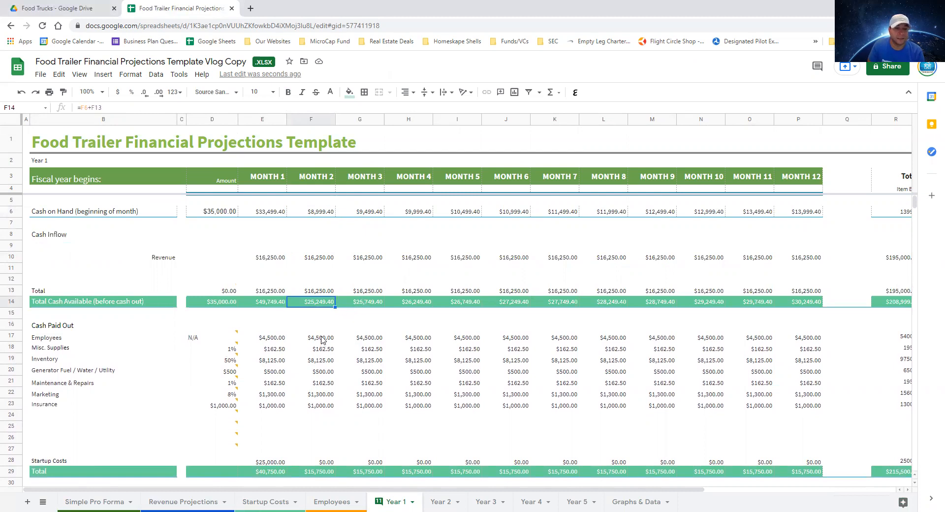
pyautogui.moveTo(322, 340); pyautogui.dragTo(319, 417)
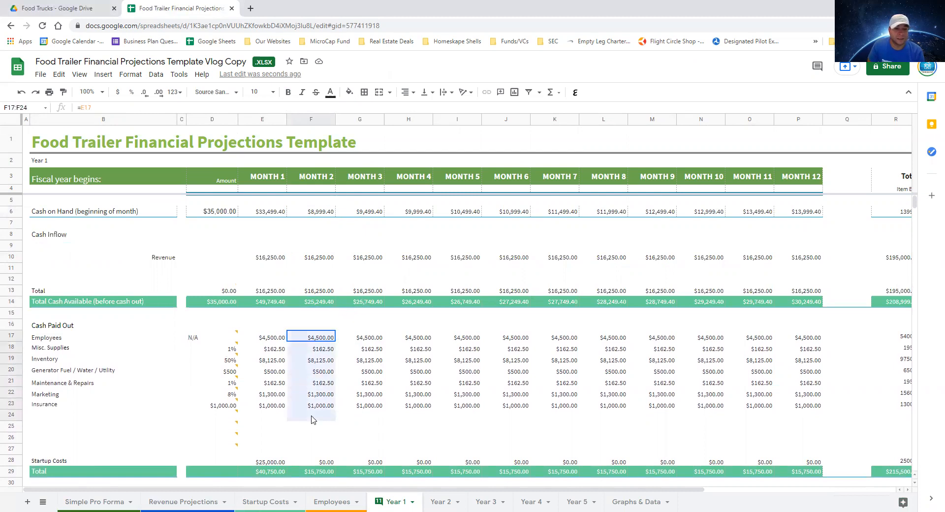
pyautogui.click(329, 471)
pyautogui.scroll(-2, 393, 417)
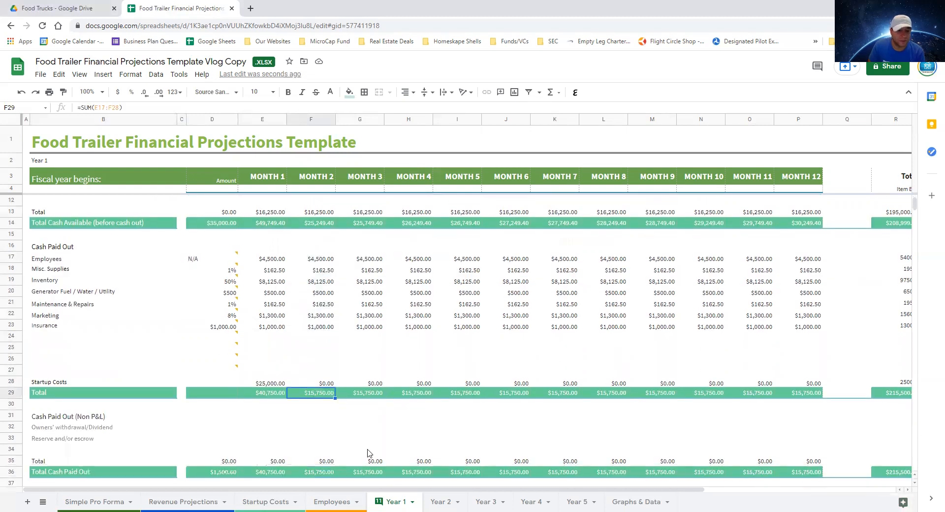
pyautogui.scroll(-2, 361, 461)
pyautogui.click(324, 416)
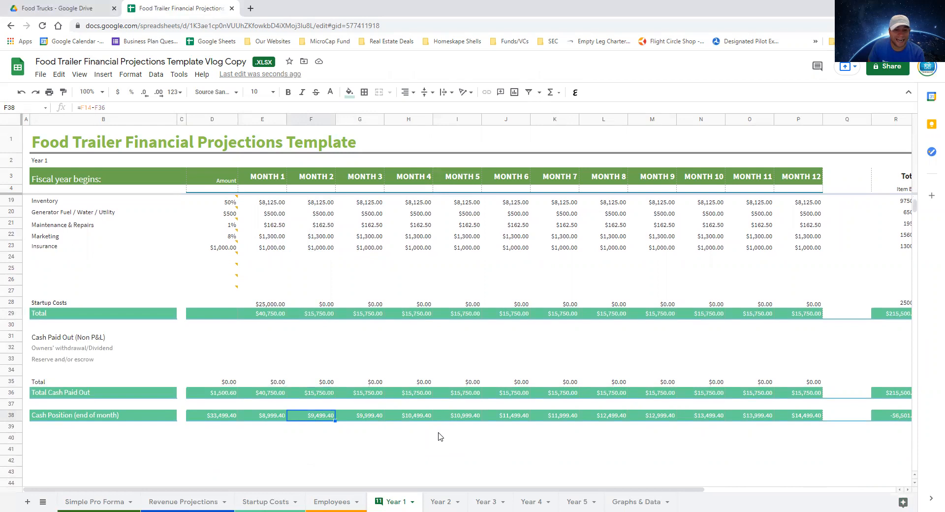
# Check how the Month 2 Cash Position carries over into the Month 3 Cash on Hand
pyautogui.scroll(4, 338, 252)
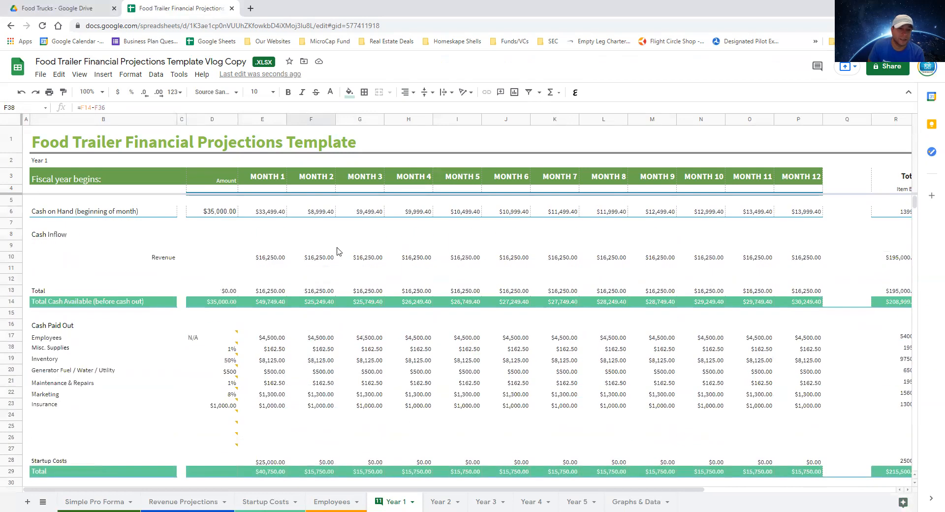
pyautogui.click(374, 213)
pyautogui.scroll(-1, 359, 374)
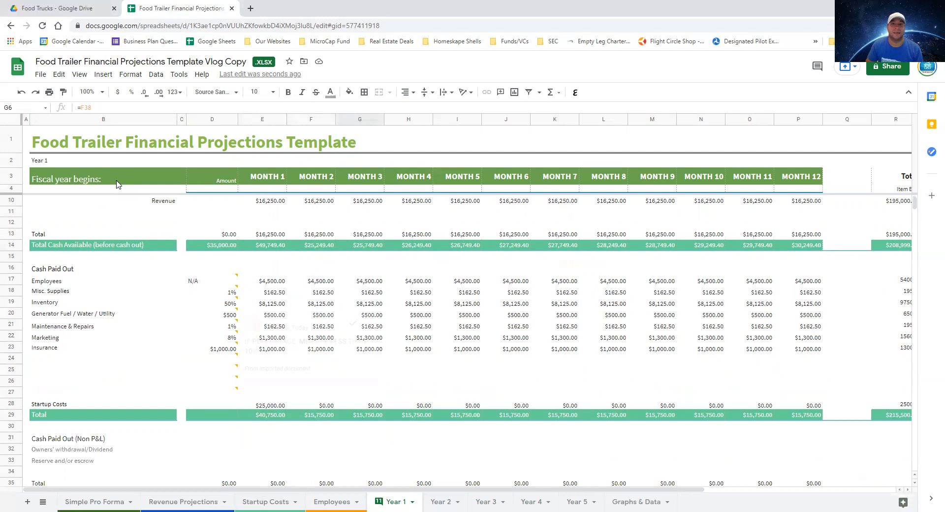
pyautogui.scroll(2, 213, 229)
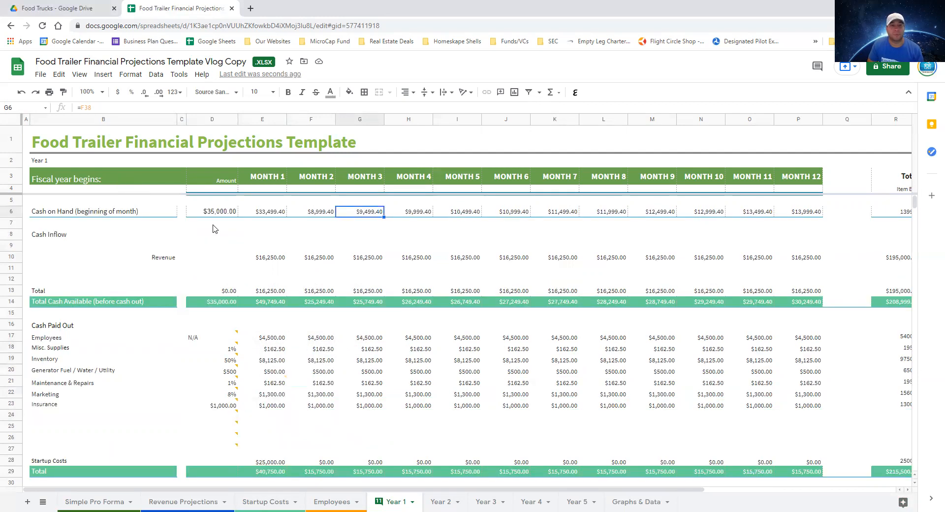
# Try starting Cash on Hand amounts of $30,000 and $25,000, and check the Month 2 Cash on Hand
pyautogui.click(220, 214)
pyautogui.write('30')
pyautogui.press('Return')
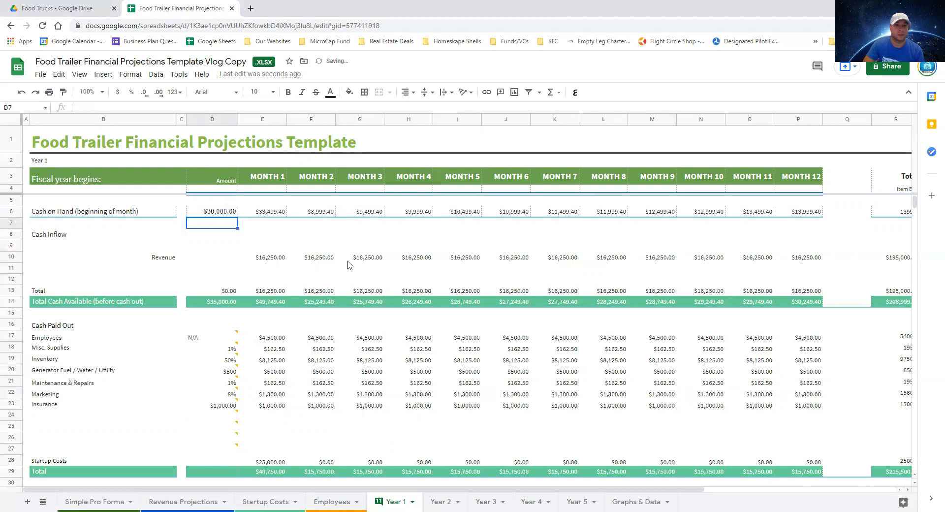
pyautogui.click(228, 215)
pyautogui.write('25000')
pyautogui.press('Return')
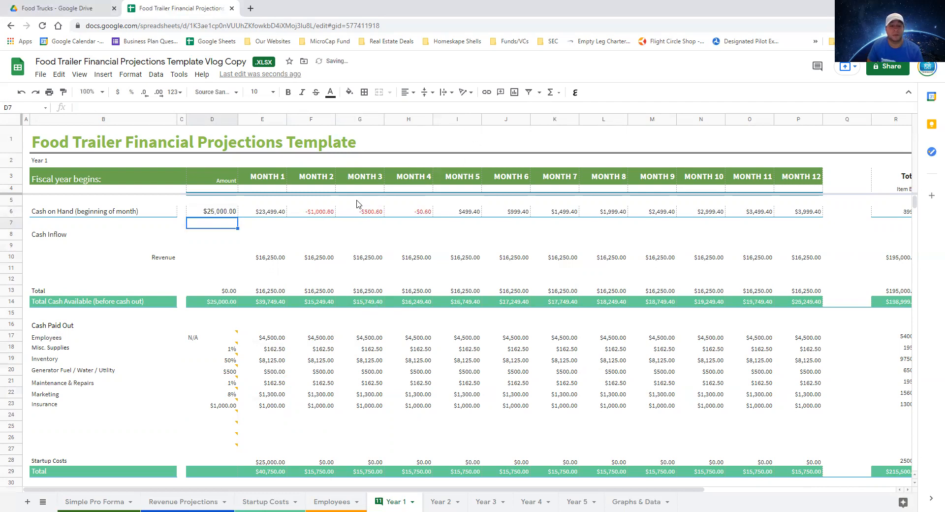
pyautogui.click(321, 215)
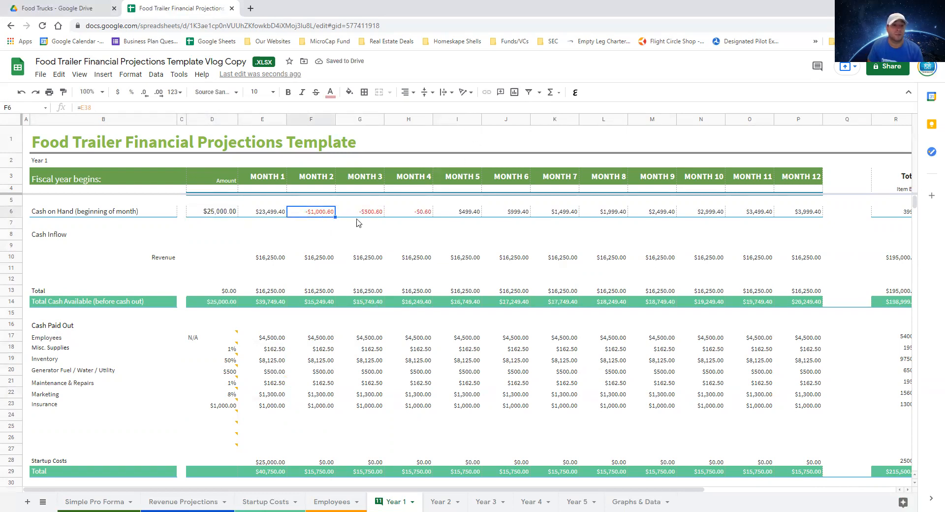
# Set the starting Cash on Hand amount in the Year 1 sheet to $27,000
pyautogui.click(212, 213)
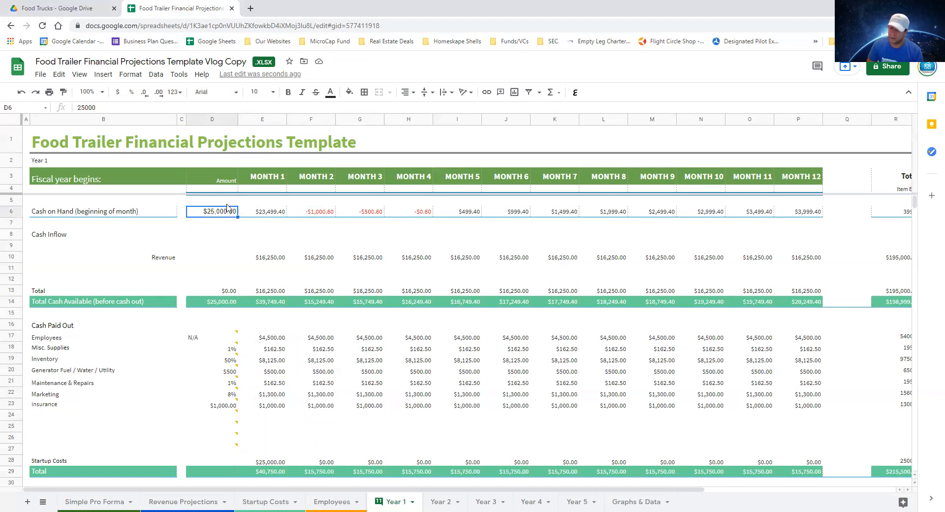
pyautogui.write('27,0')
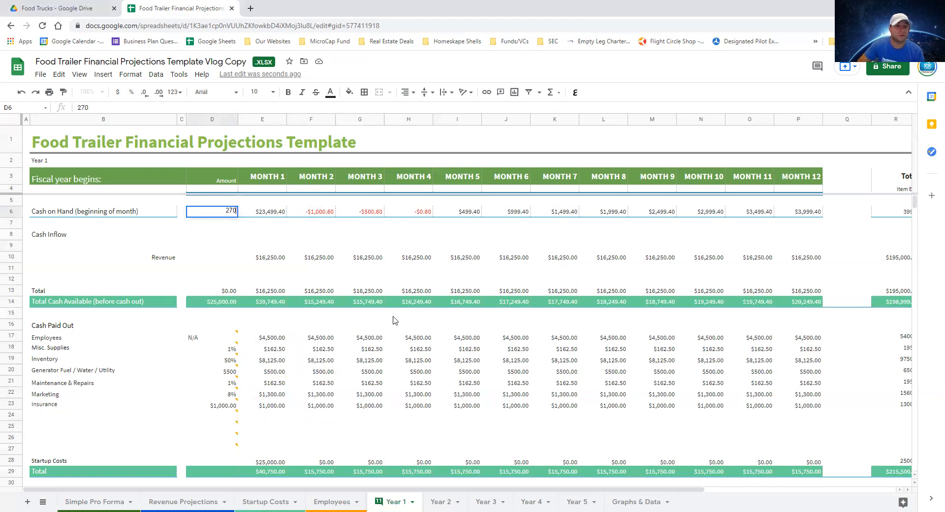
pyautogui.write('00')
pyautogui.press('Return')
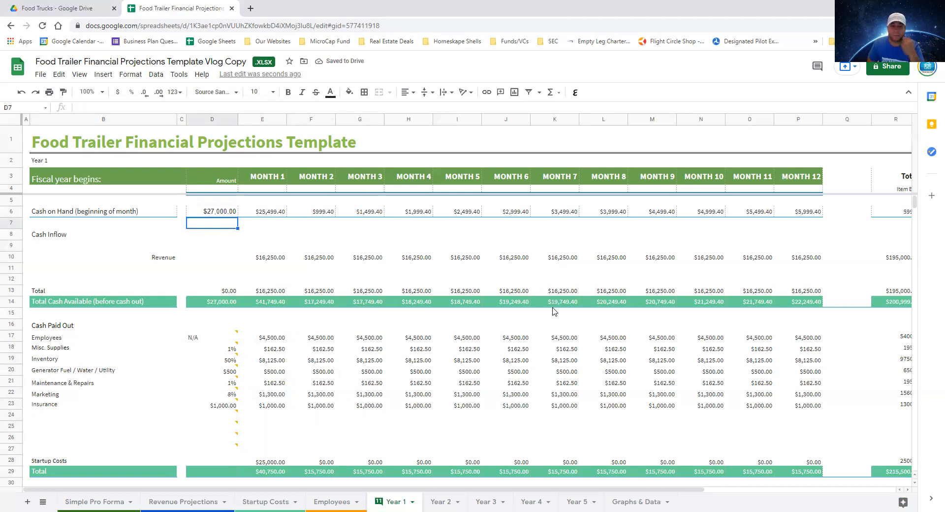
# Review the food trailer sales, average revenue per sale and yearly revenue figures in the Revenue Projections sheet
pyautogui.click(210, 499)
pyautogui.moveTo(145, 141); pyautogui.dragTo(315, 171)
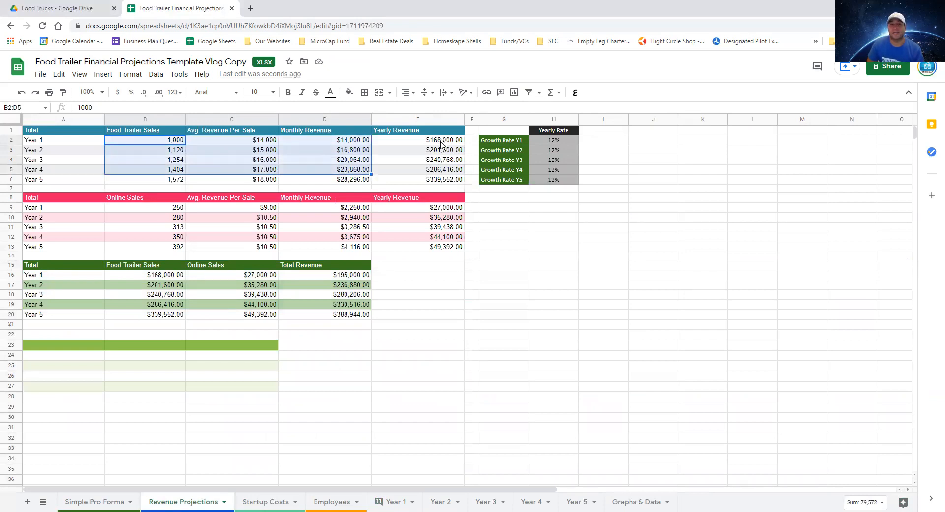
pyautogui.moveTo(441, 144); pyautogui.dragTo(448, 180)
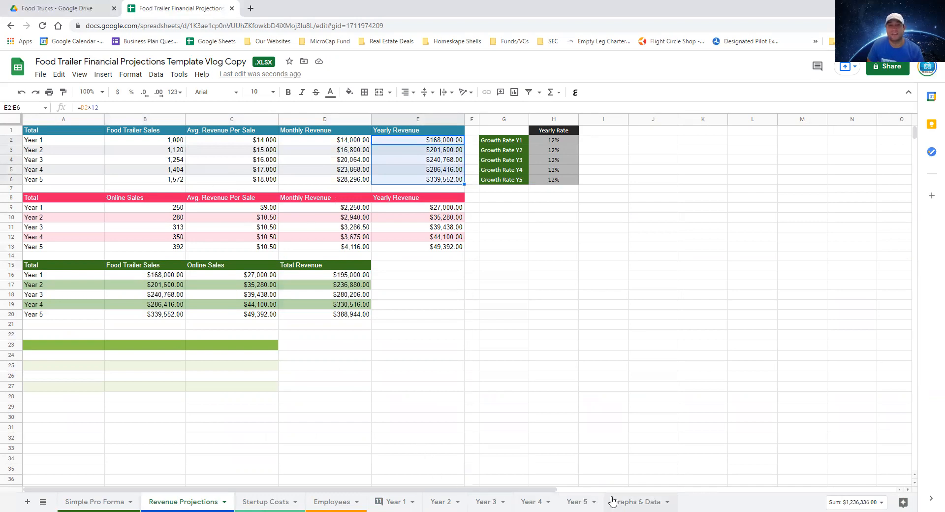
# Examine the Labor Expenses across the five years and the Year 1 Inventory Expenses in the Simple Pro Forma sheet
pyautogui.click(110, 502)
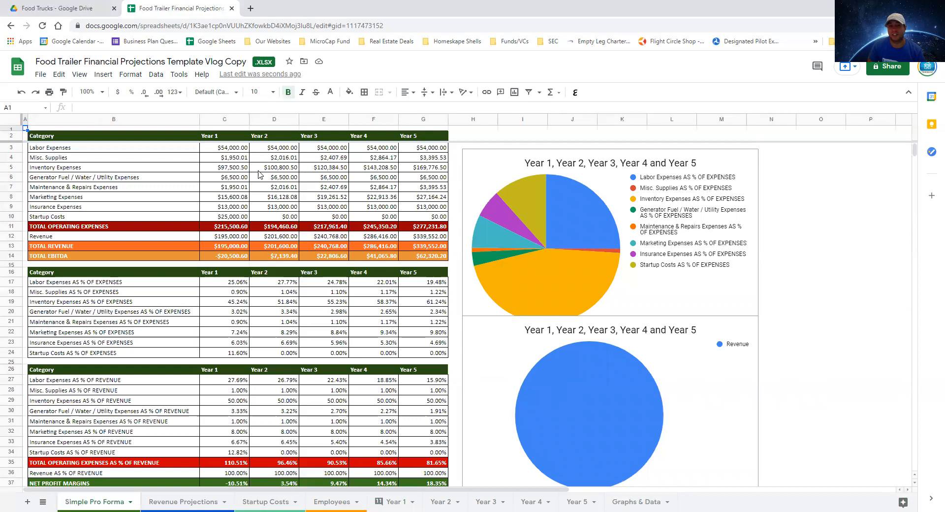
pyautogui.moveTo(135, 149); pyautogui.dragTo(441, 152)
pyautogui.click(221, 150)
pyautogui.click(286, 149)
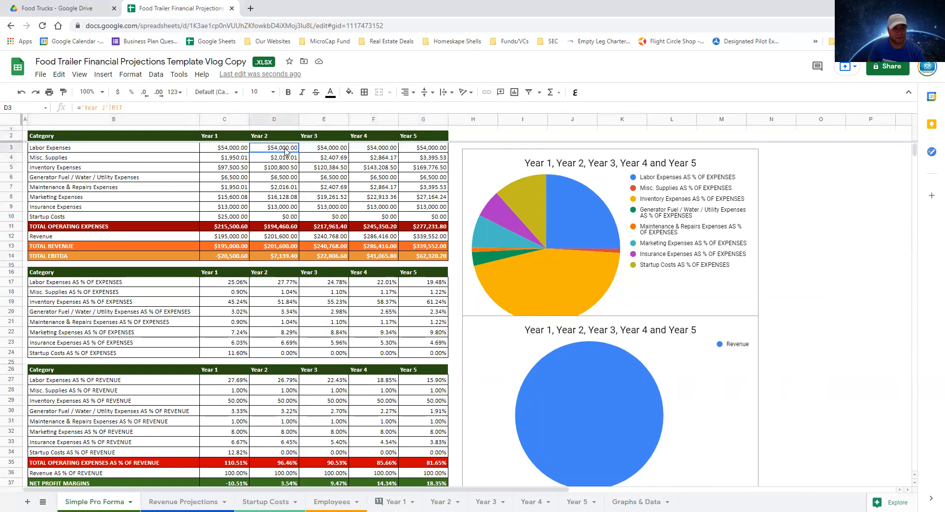
pyautogui.click(209, 166)
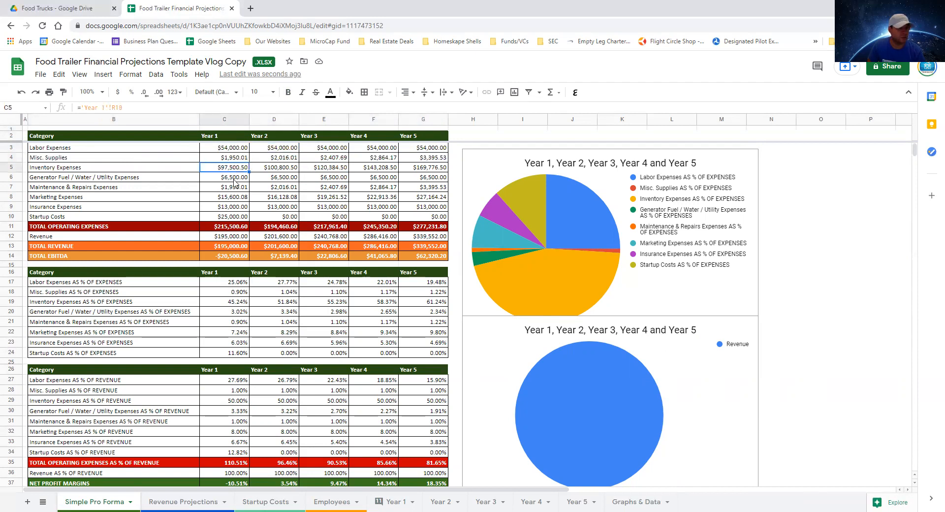
# Compare the pro forma's expense categories with the Cash Paid Out items in the Year 1 sheet
pyautogui.moveTo(129, 148); pyautogui.dragTo(139, 208)
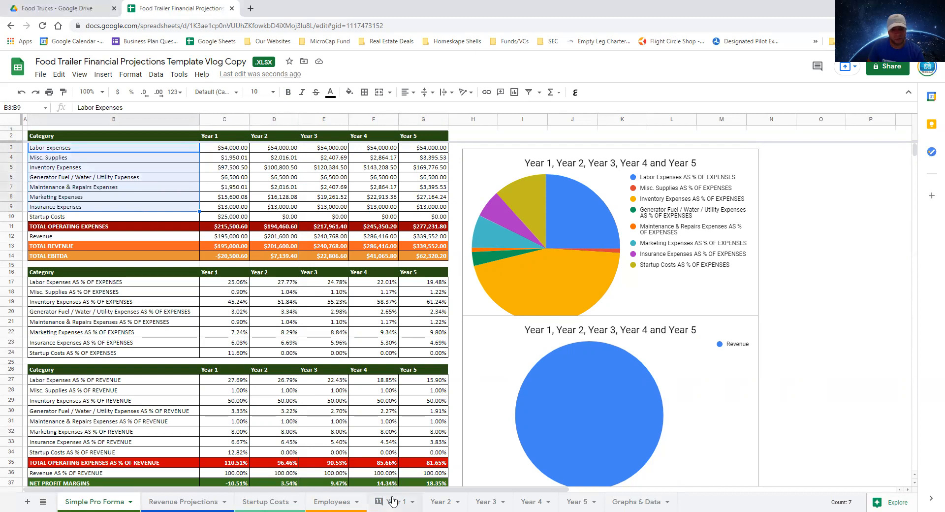
pyautogui.click(393, 502)
pyautogui.moveTo(127, 343); pyautogui.dragTo(127, 416)
pyautogui.click(98, 500)
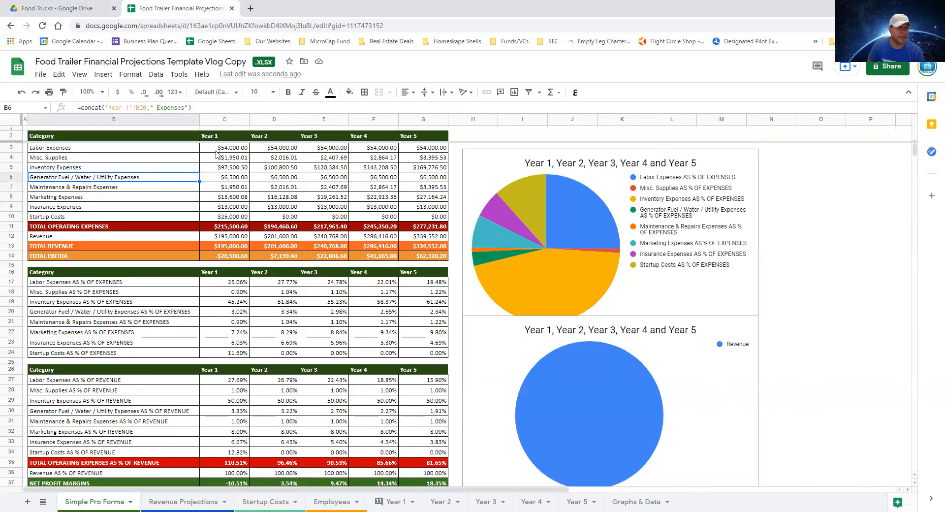
# Check the Revenue and Total EBITDA rows across the years in the Simple Pro Forma sheet
pyautogui.moveTo(120, 240); pyautogui.dragTo(357, 241)
pyautogui.click(115, 257)
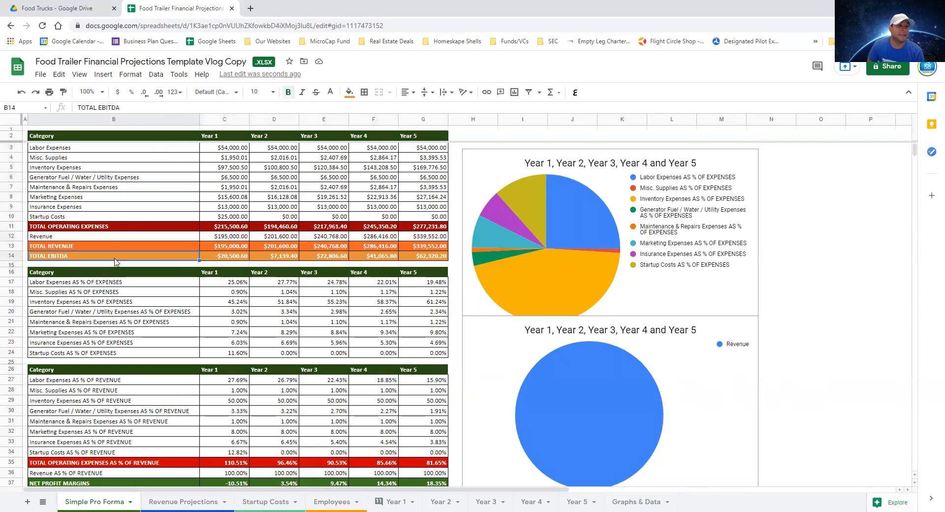
pyautogui.click(345, 258)
# Review the tables showing expenses as a percentage of total expenses and as a percentage of revenue
pyautogui.scroll(-1, 254, 305)
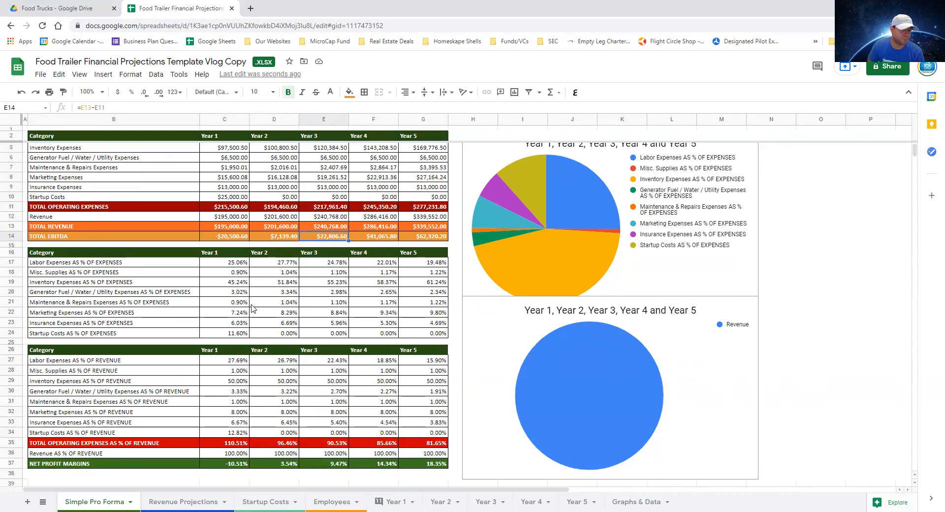
pyautogui.scroll(-1, 165, 286)
pyautogui.moveTo(245, 246); pyautogui.dragTo(429, 314)
pyautogui.moveTo(212, 360); pyautogui.dragTo(288, 387)
pyautogui.scroll(2, 287, 388)
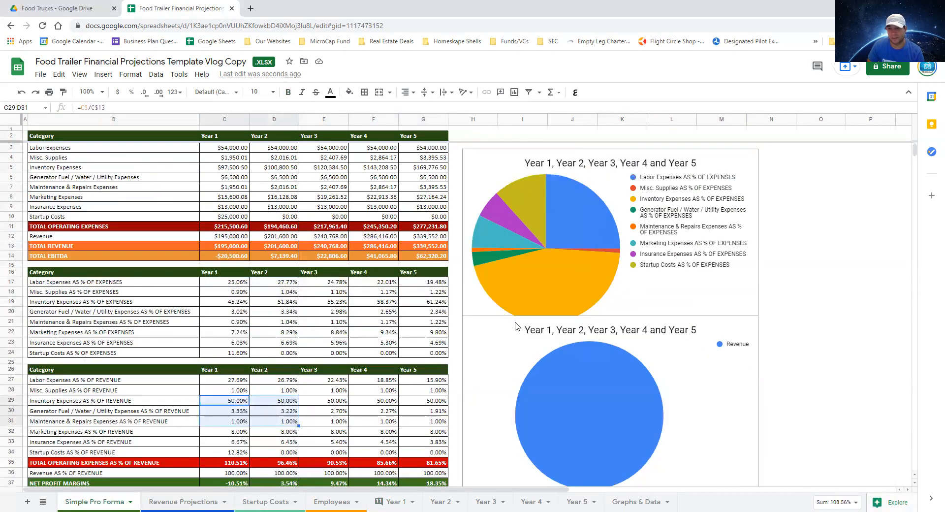
# View the charts in the Graphs & Data sheet and check the Year 1 and Year 2 Profit
pyautogui.click(641, 502)
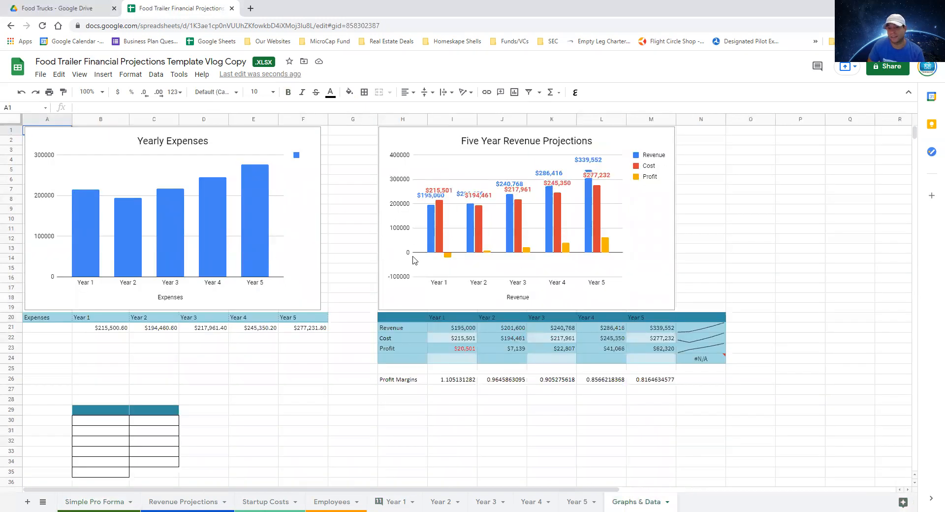
pyautogui.click(466, 350)
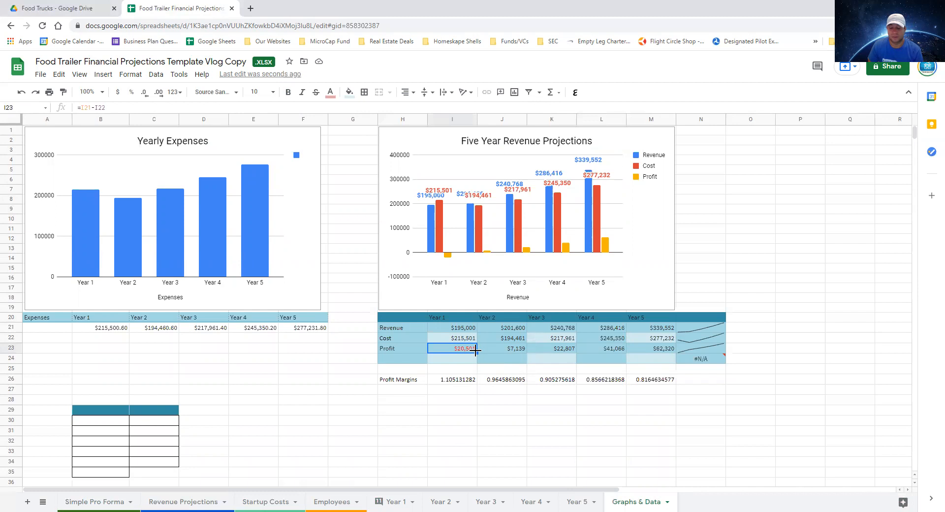
pyautogui.click(505, 351)
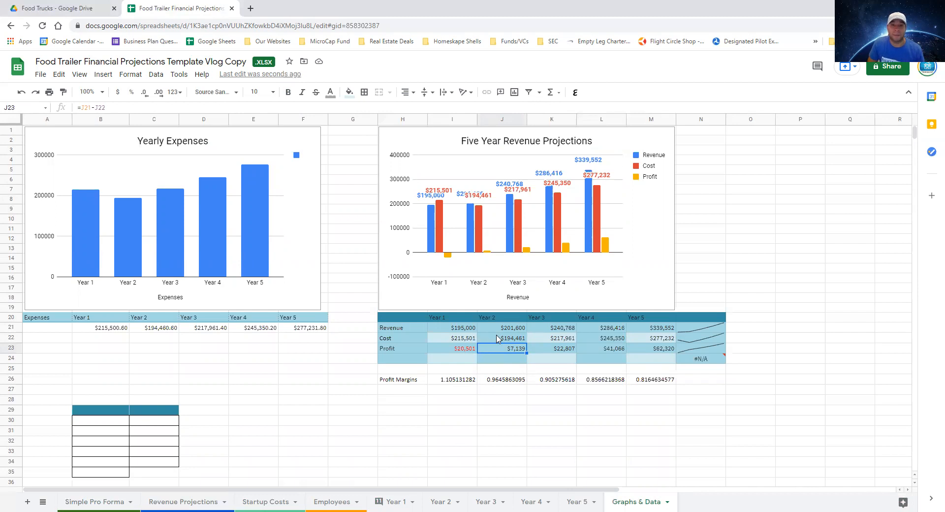
# Look up the Cook's yearly salary in the Employees sheet and relate it to the Profit and Cost figures in Graphs & Data
pyautogui.click(356, 501)
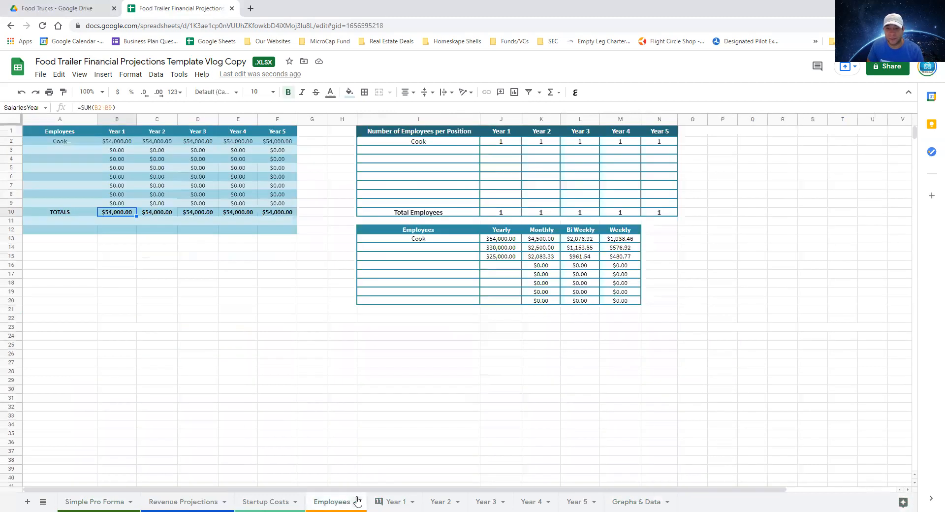
pyautogui.click(497, 239)
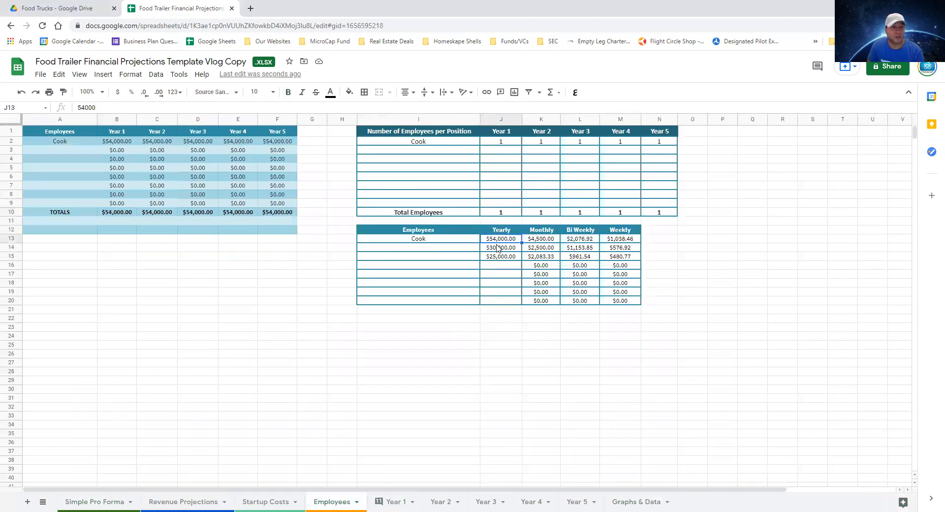
pyautogui.click(643, 501)
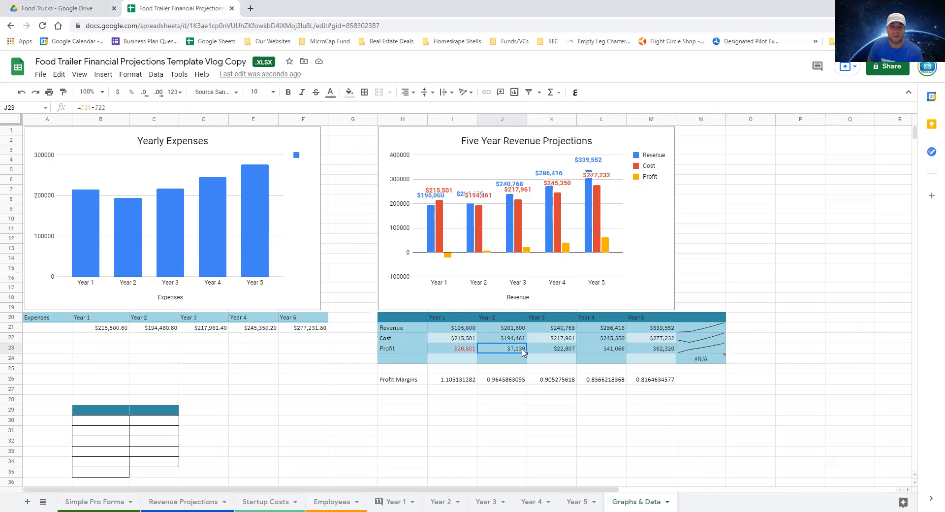
pyautogui.click(463, 351)
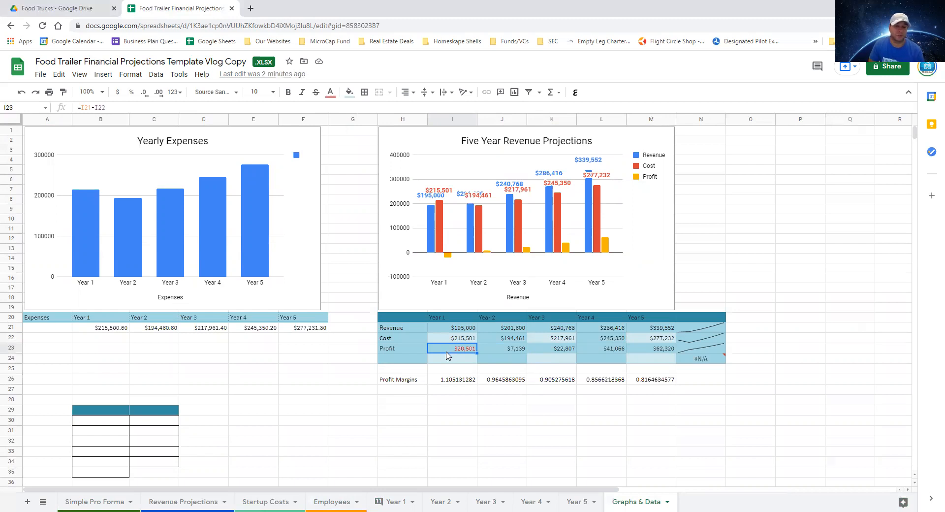
pyautogui.click(601, 341)
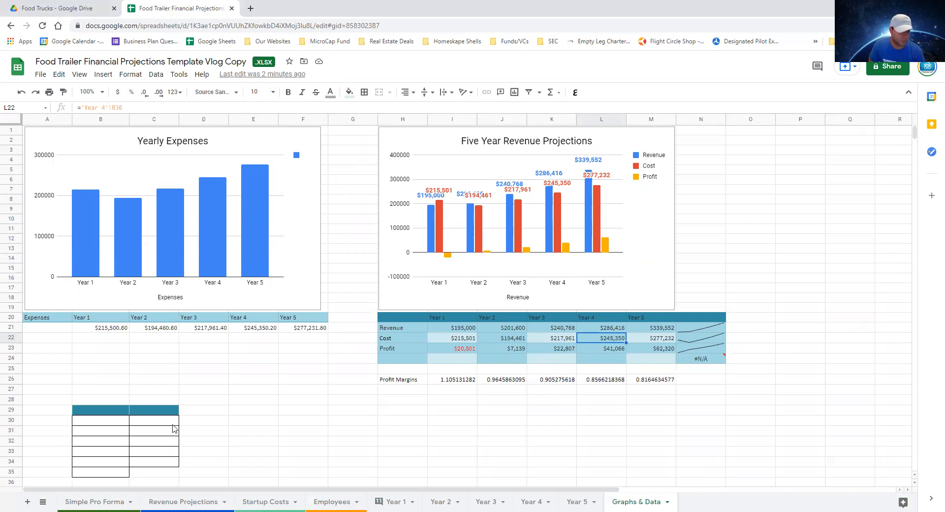
# Delete rows 28 to 41 containing the empty table in the Graphs & Data sheet
pyautogui.moveTo(46, 399); pyautogui.dragTo(190, 460)
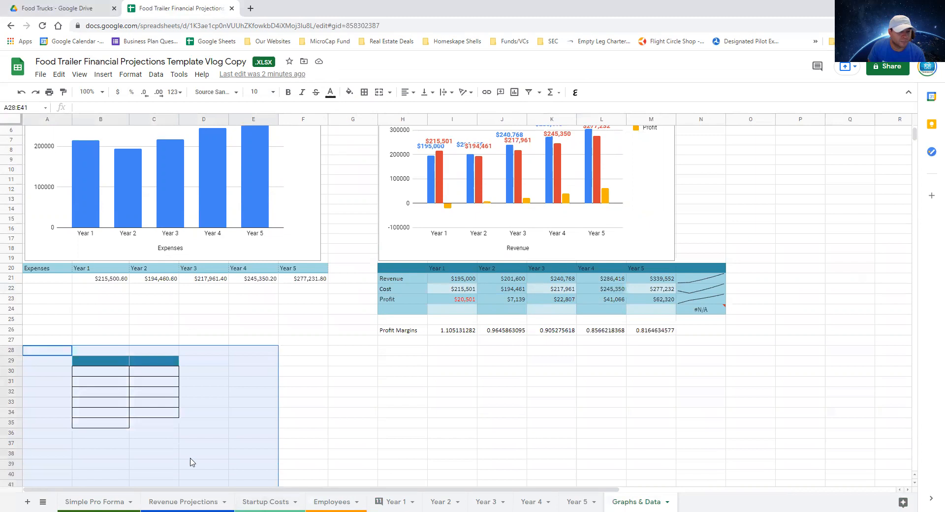
pyautogui.rightClick(60, 366)
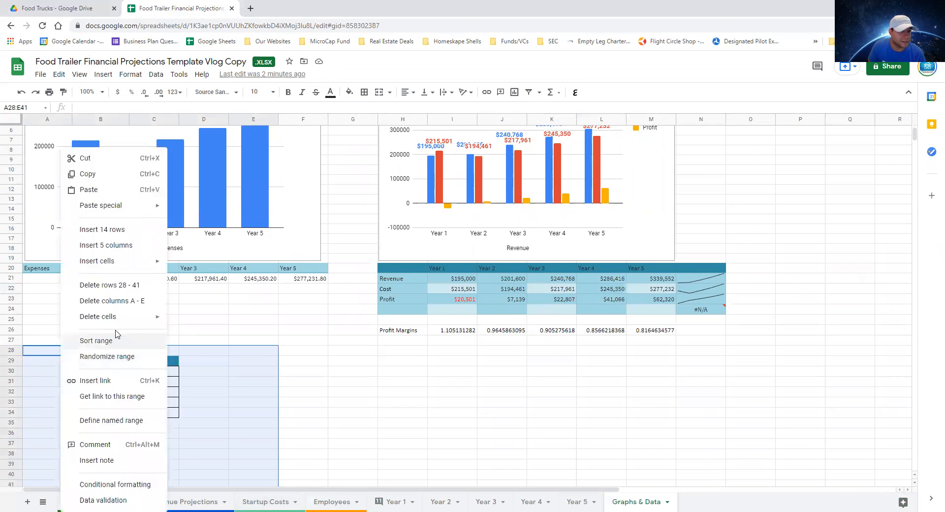
pyautogui.click(128, 282)
pyautogui.moveTo(566, 392); pyautogui.dragTo(598, 392)
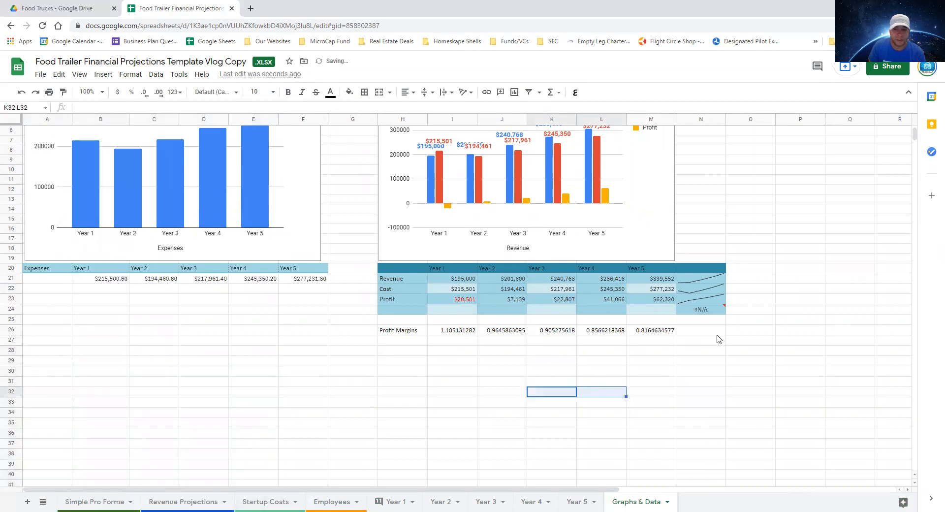
# Select the Profit Margins values from Year 1 onward below the revenue, cost and profit table
pyautogui.scroll(1, 718, 344)
pyautogui.moveTo(465, 380); pyautogui.dragTo(693, 386)
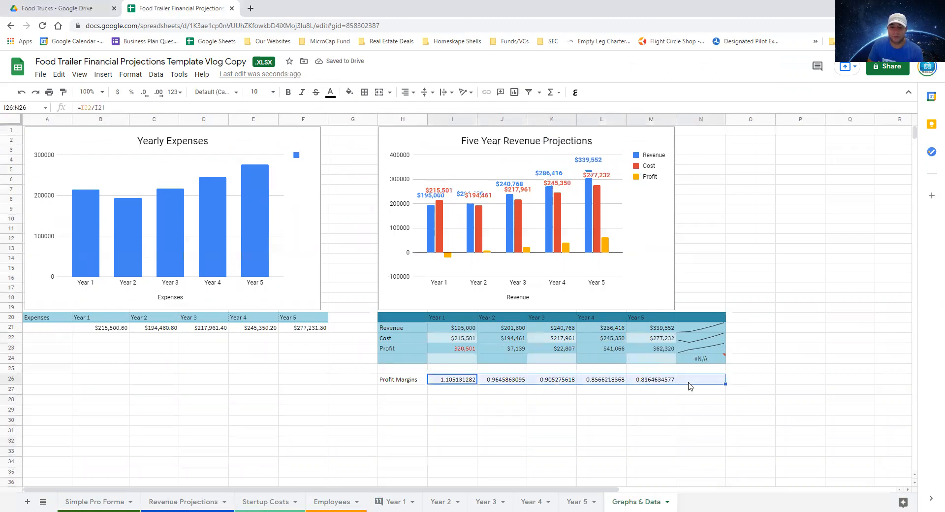